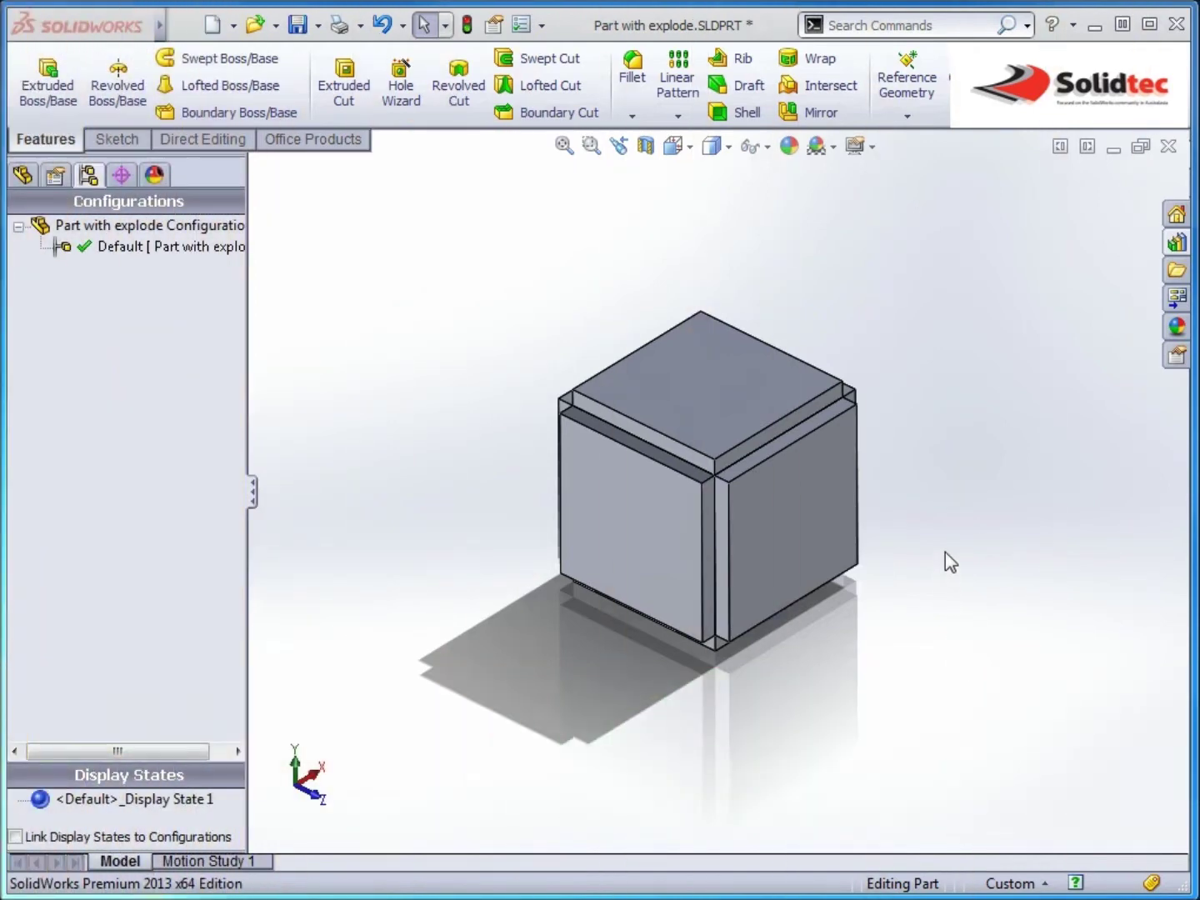
Select the part's Default configuration and bring up its context menu.
click(190, 246)
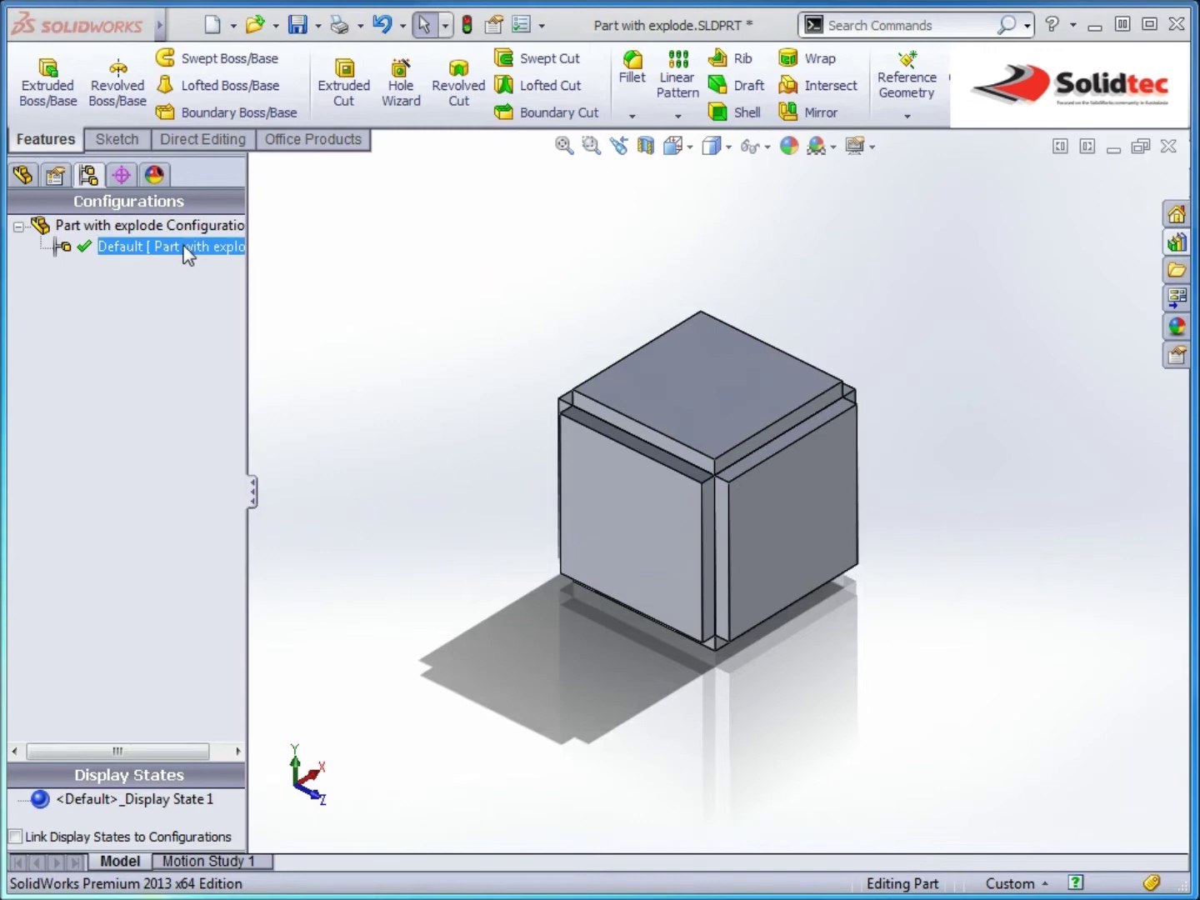
right_click(190, 250)
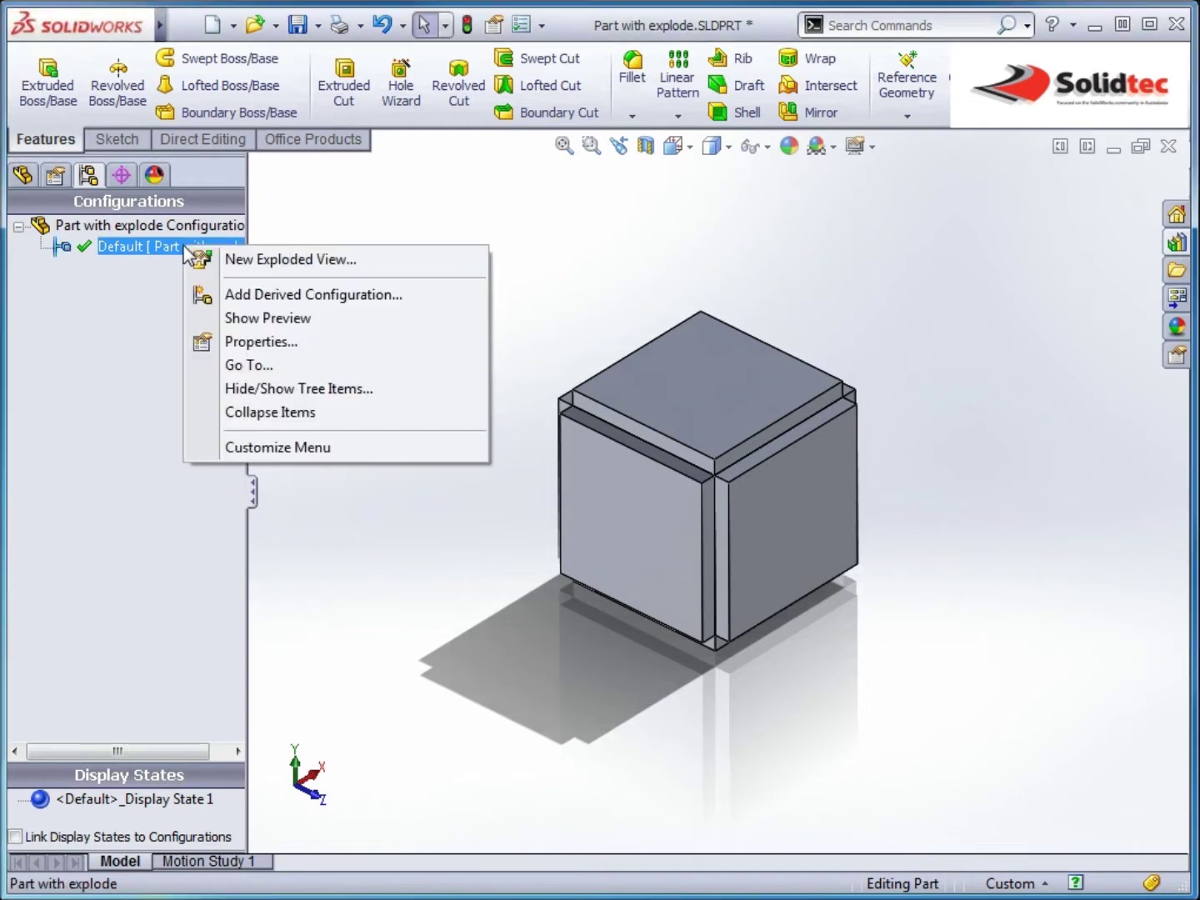
Start a new exploded view, lifting the top plate up and pulling the right side panel outward.
click(265, 265)
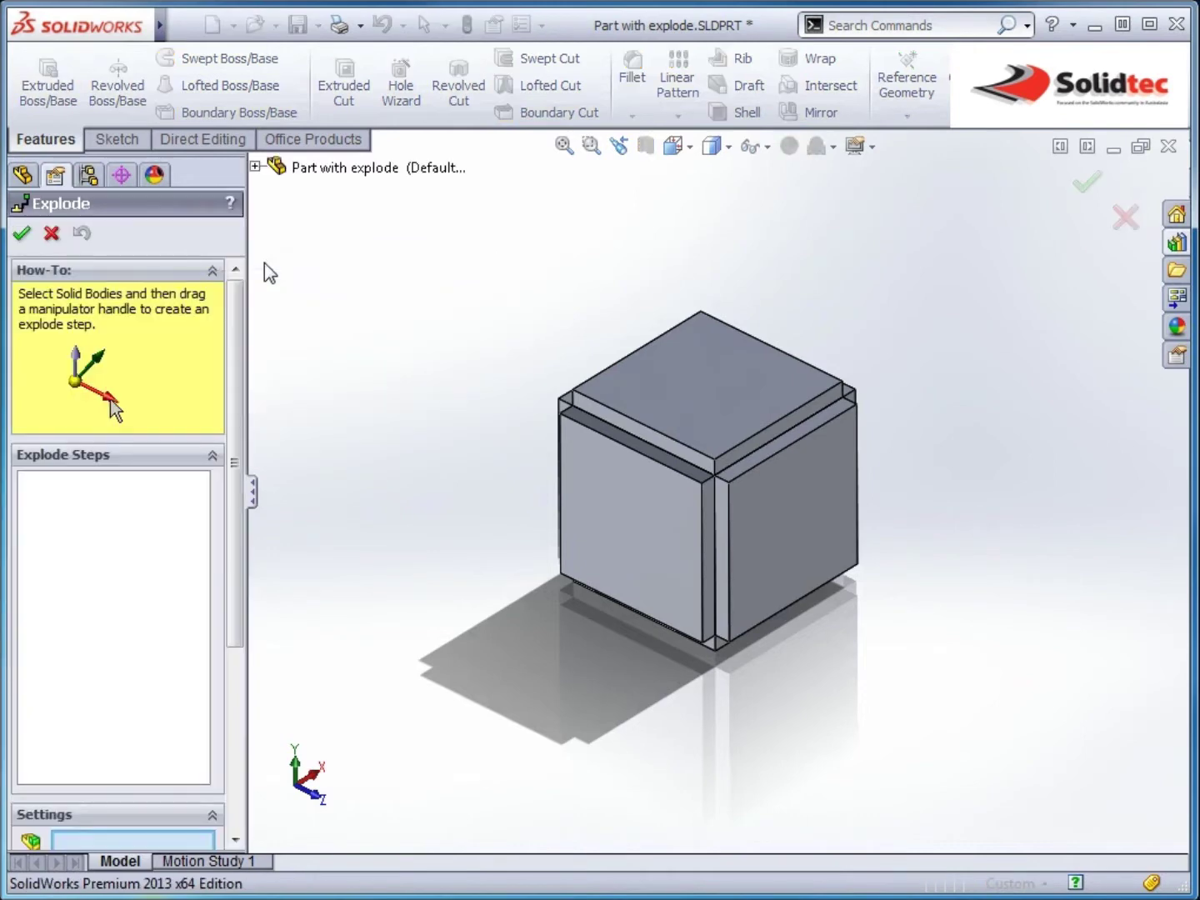
click(721, 392)
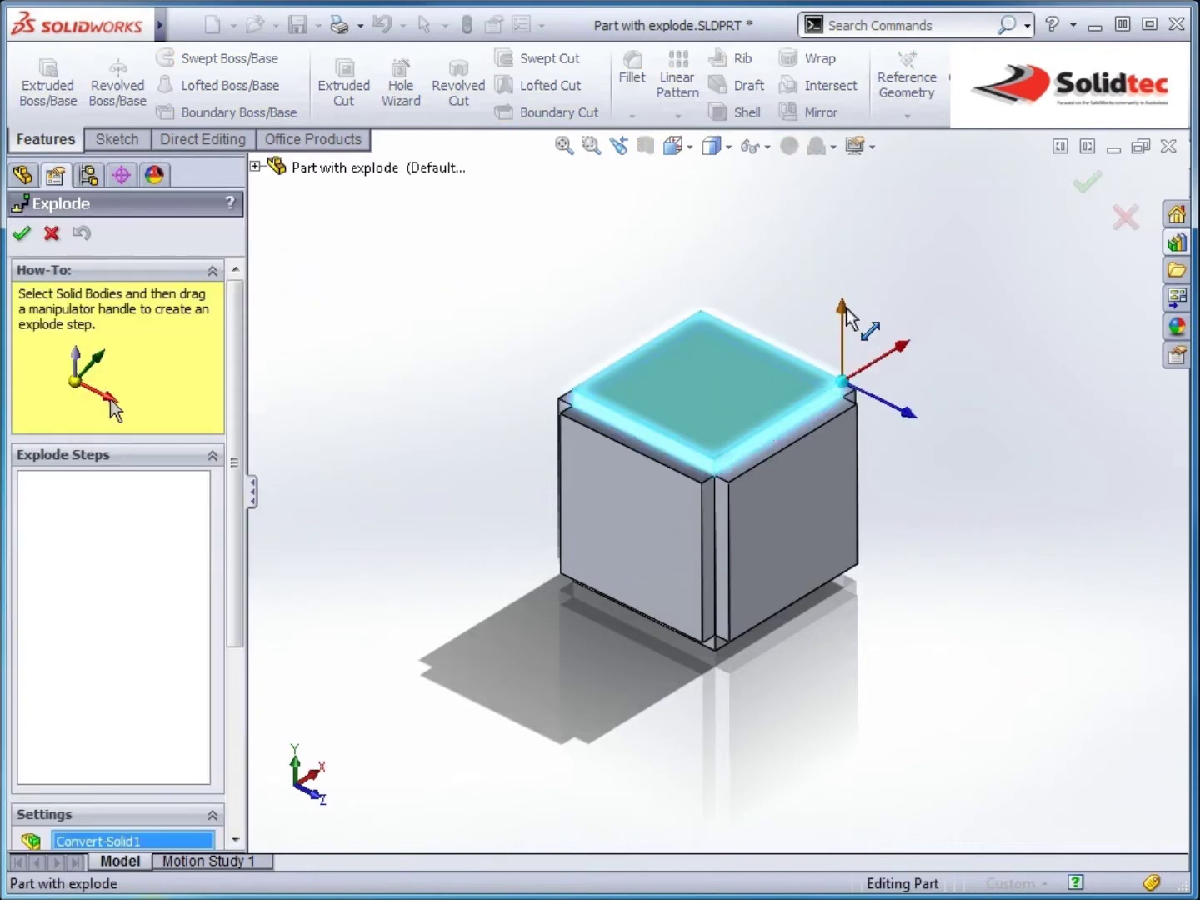
drag(844, 320, 845, 251)
click(825, 570)
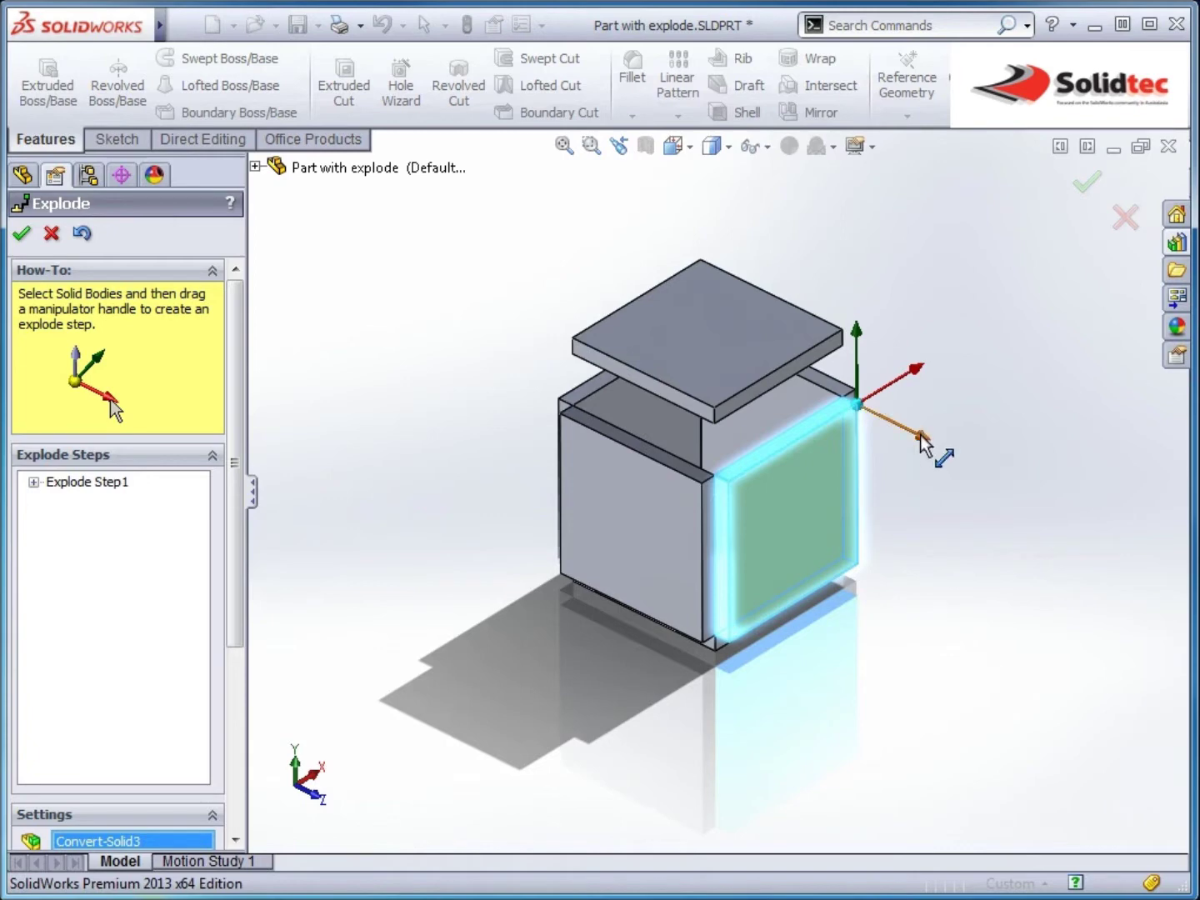
drag(920, 442, 1024, 508)
Push the back-right, left-front and back-left panels outward and finish the five-step explode.
click(795, 421)
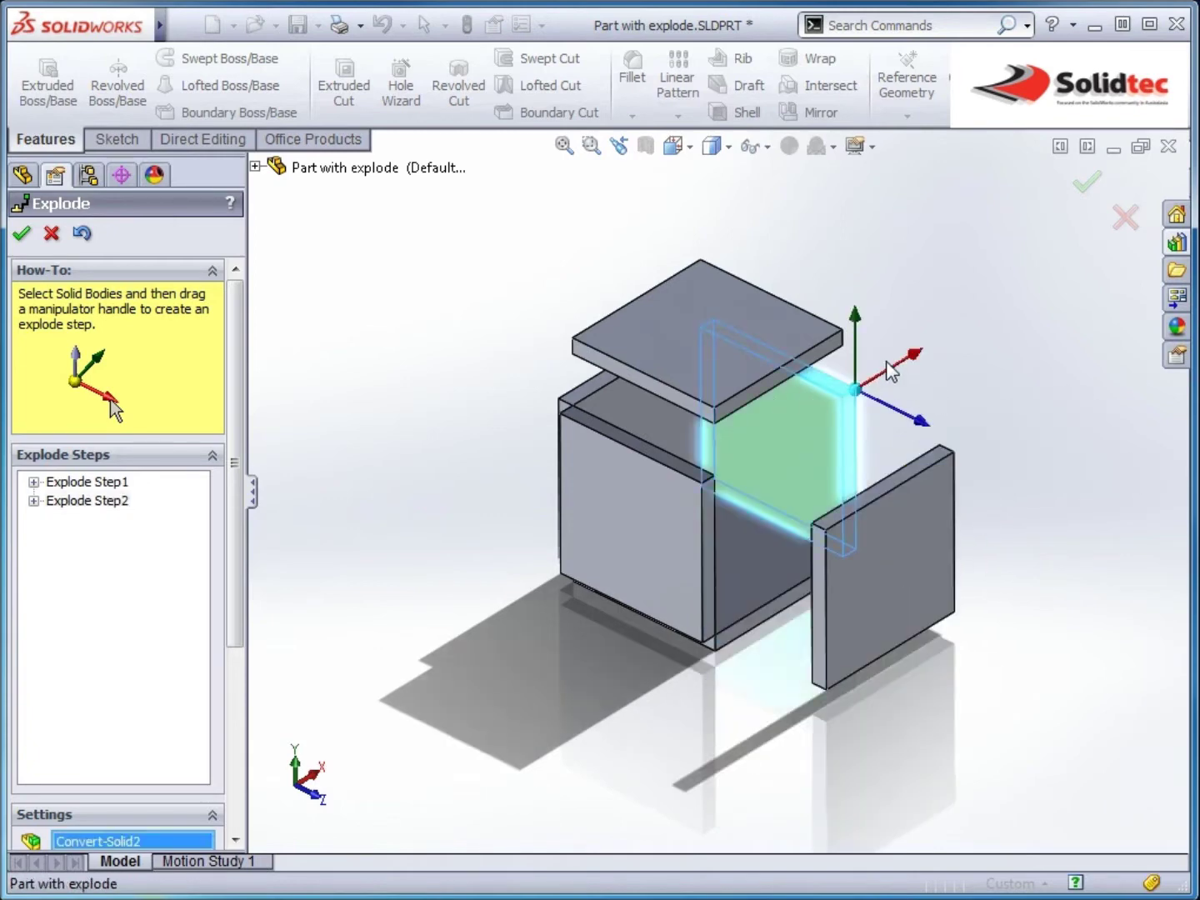
drag(908, 355, 959, 334)
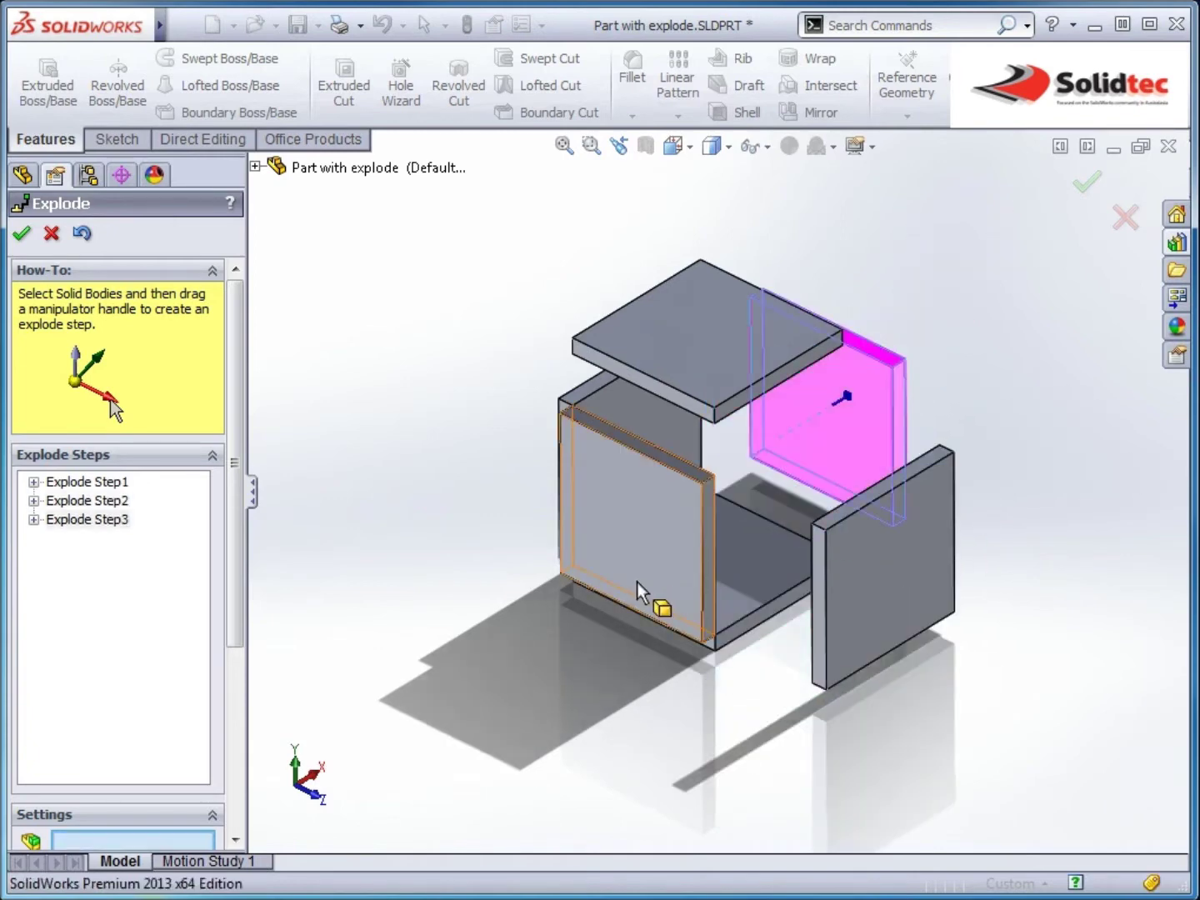
click(650, 564)
drag(753, 450, 656, 452)
click(678, 467)
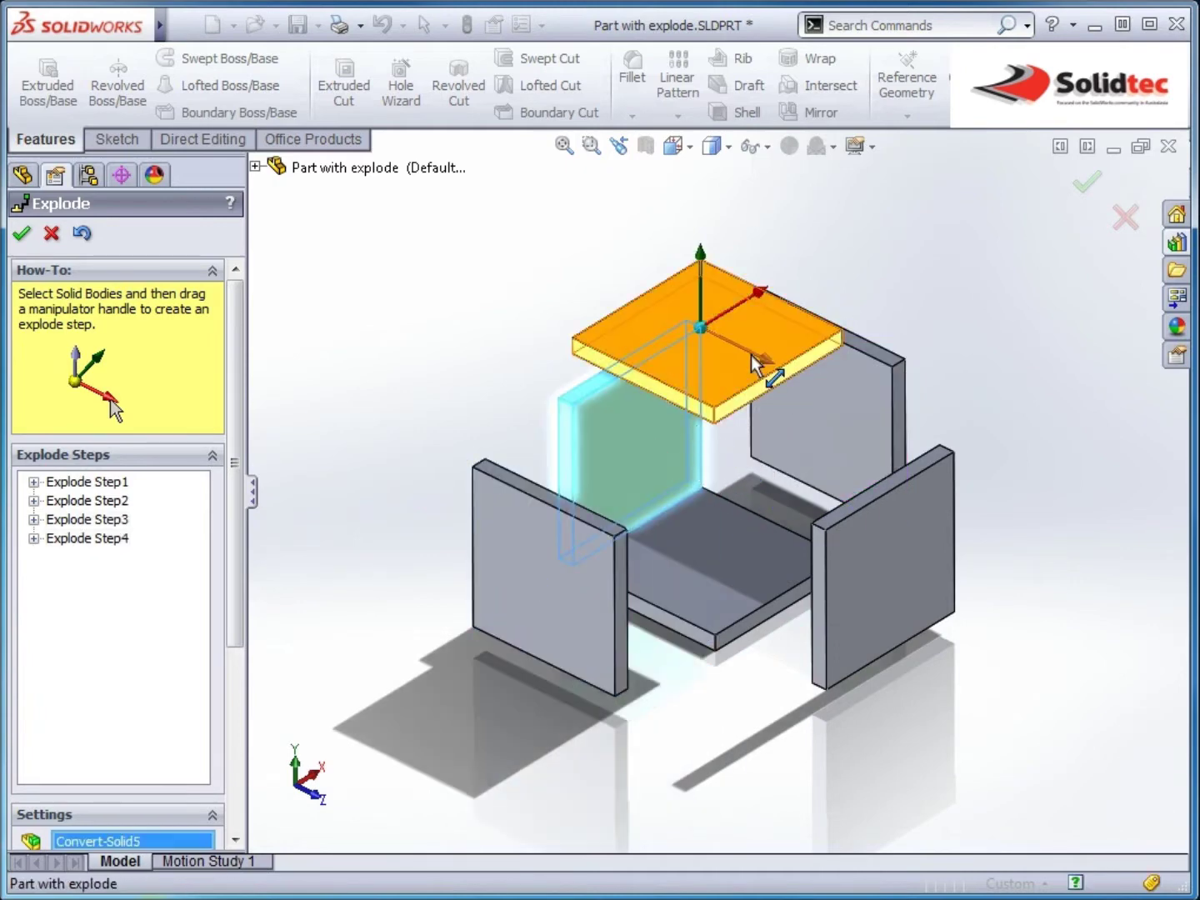
drag(753, 364, 408, 373)
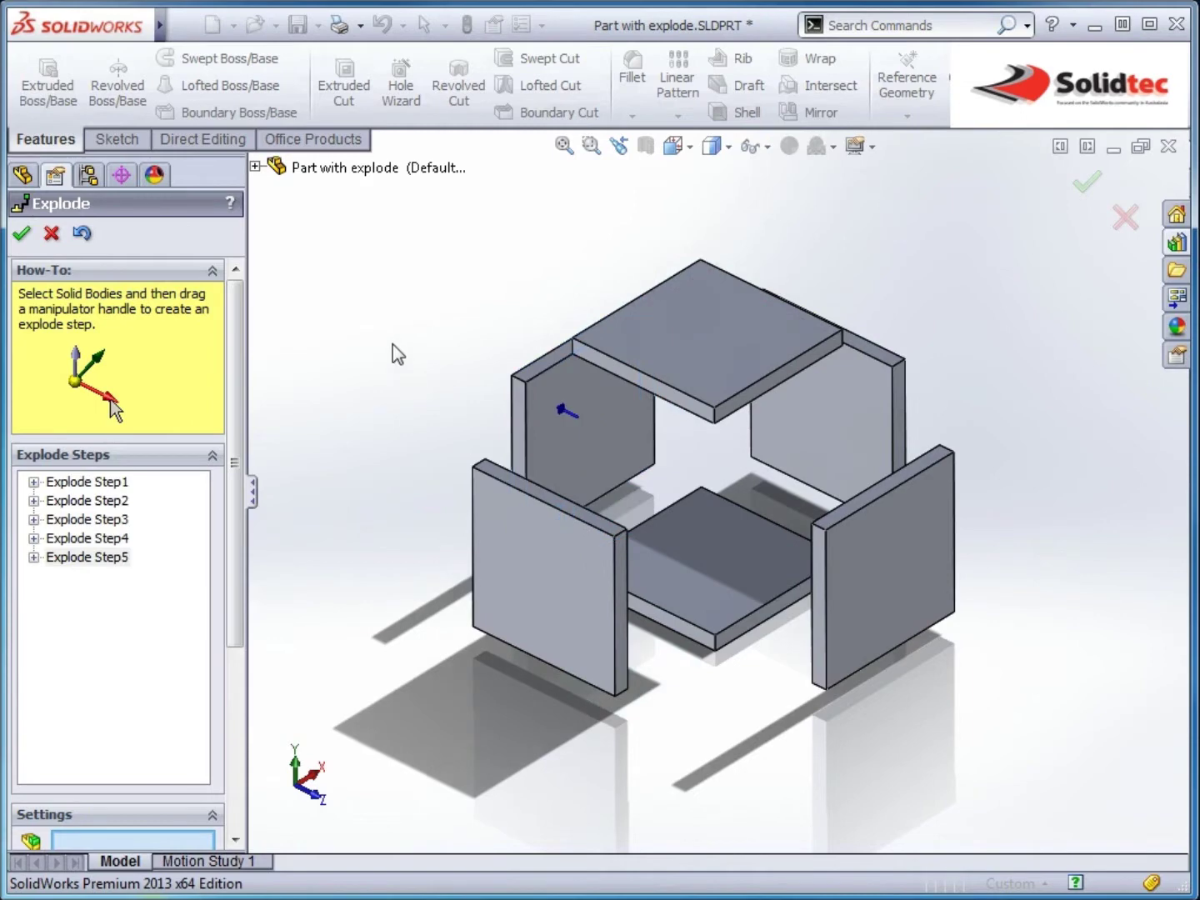
click(21, 235)
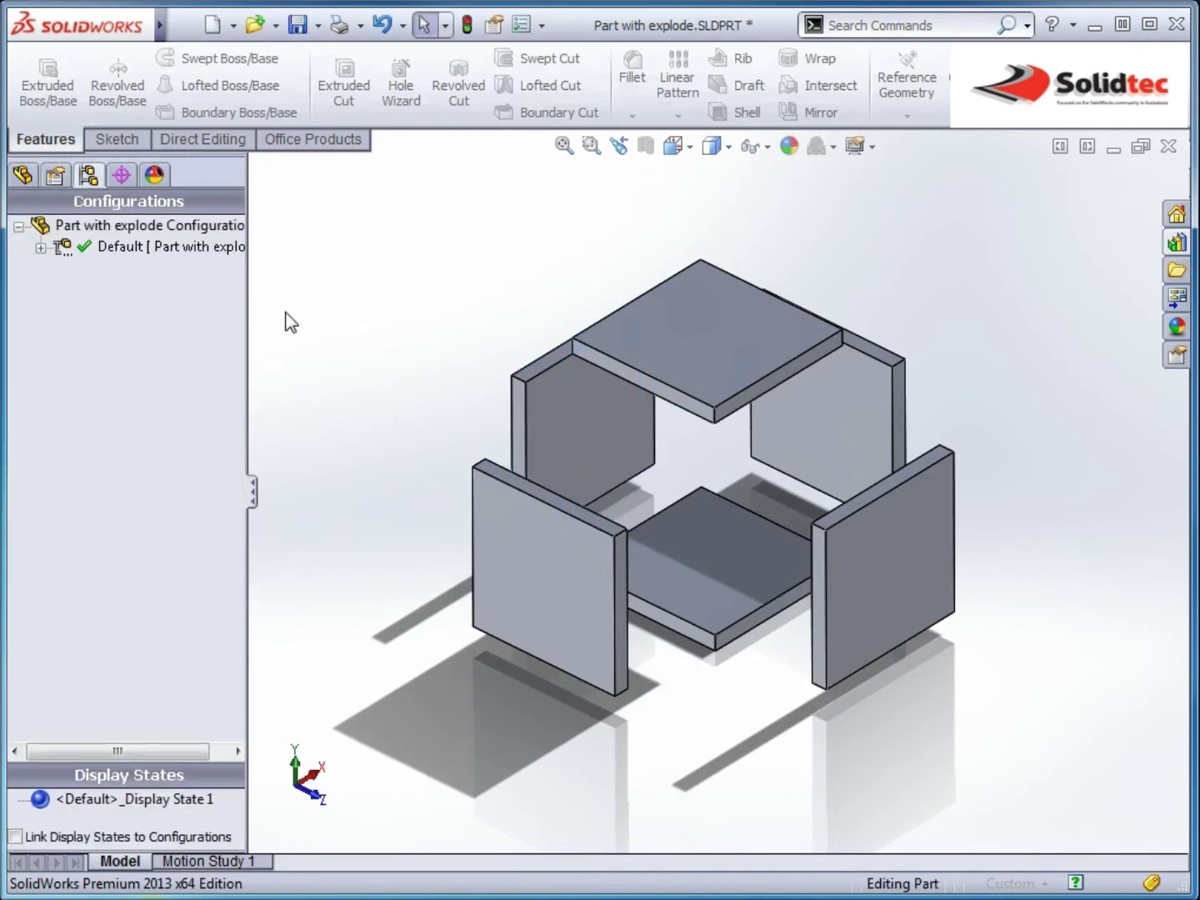
Collapse ExplView1 under Default back into the assembled cube and save the part.
click(40, 248)
click(121, 268)
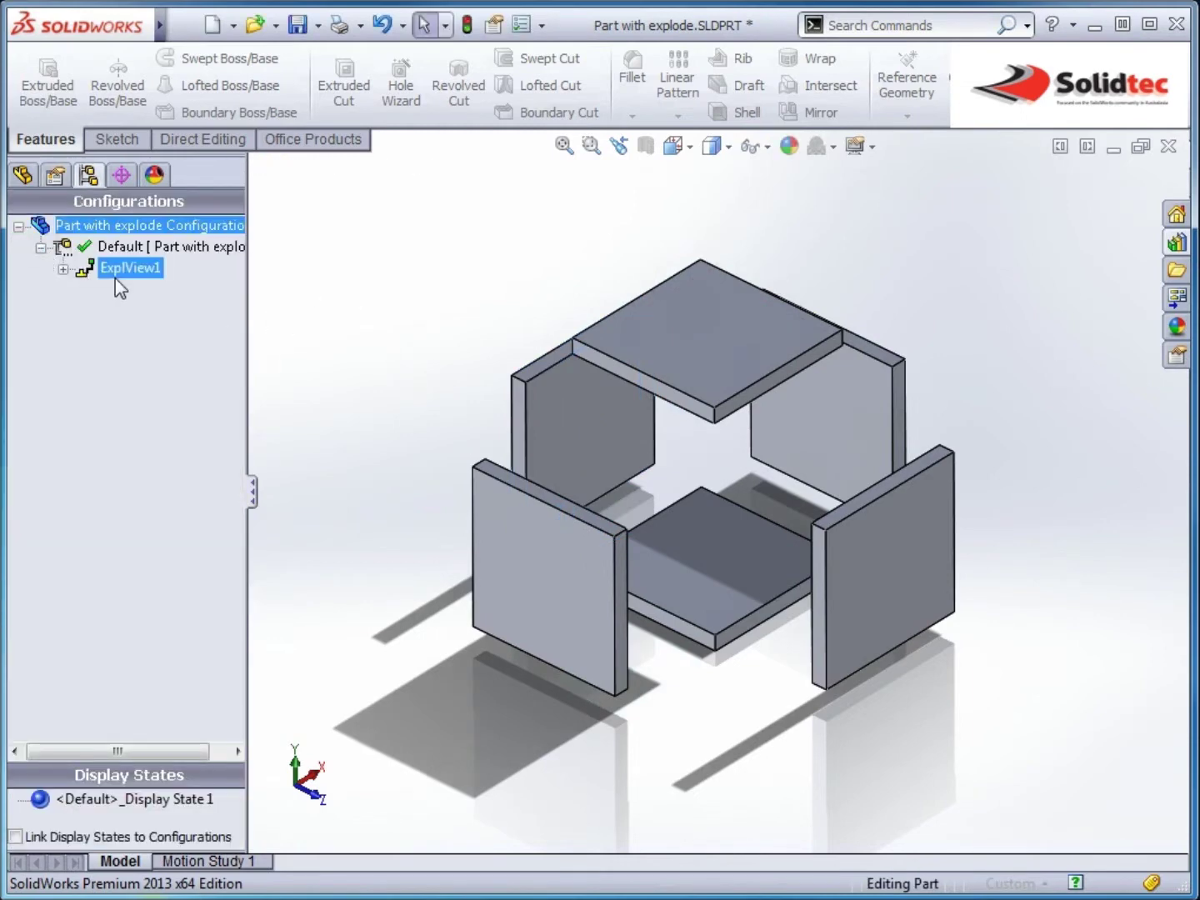
right_click(118, 277)
click(164, 289)
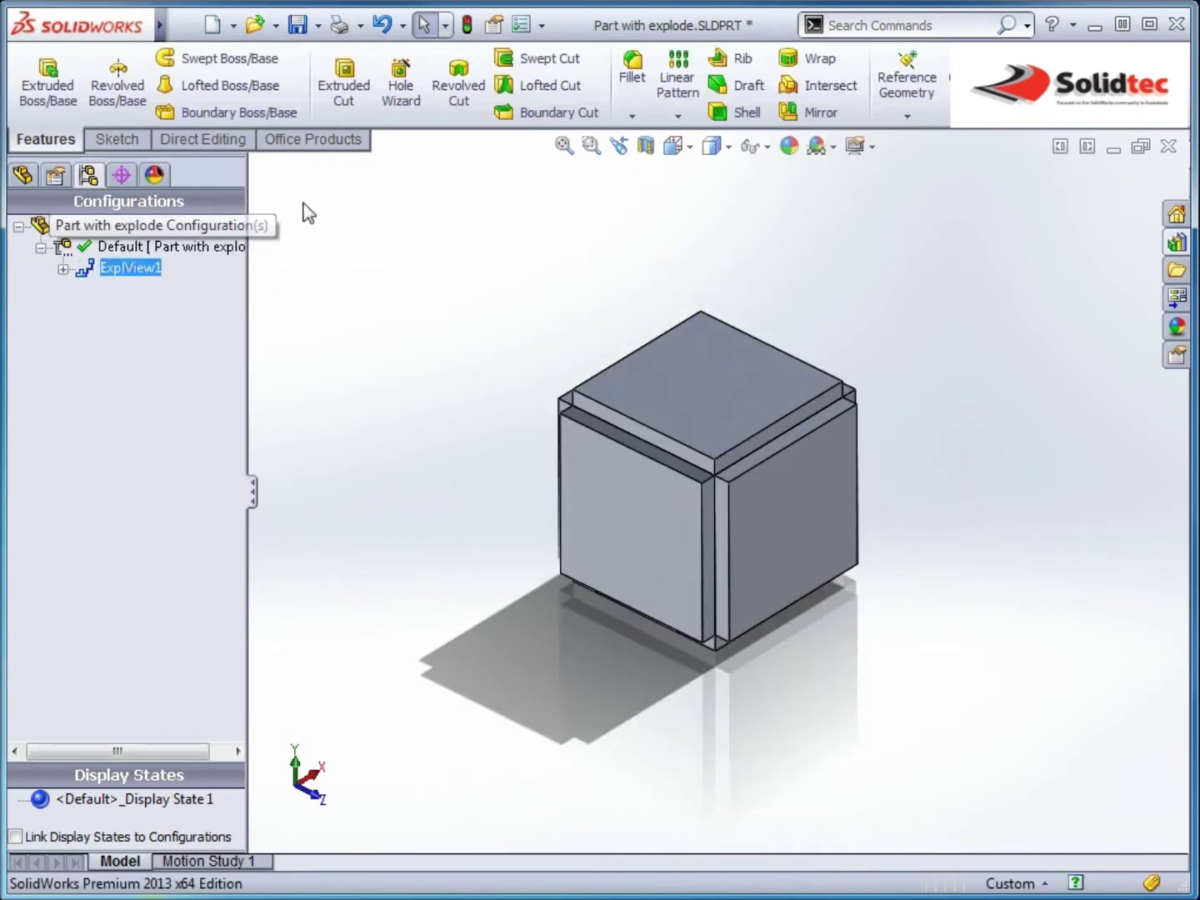
click(296, 25)
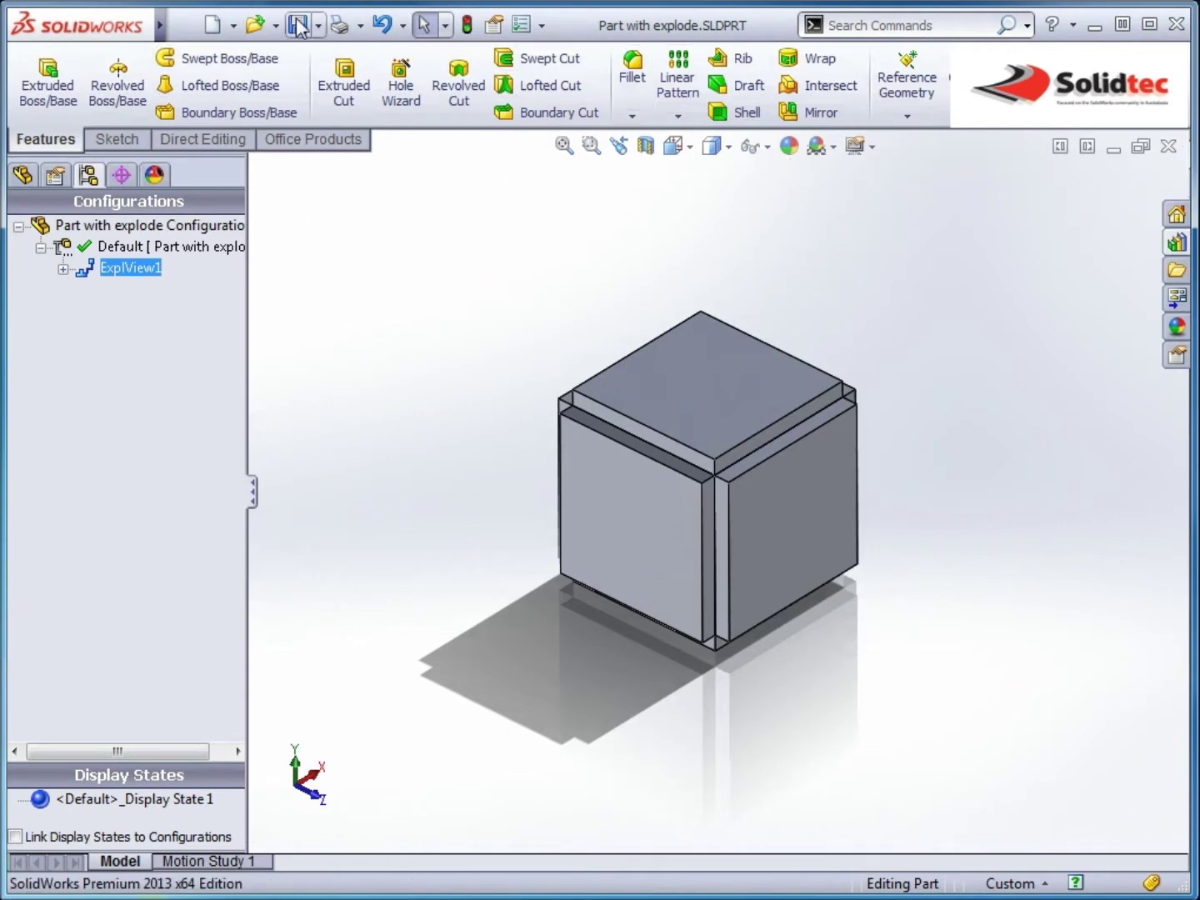
click(254, 27)
click(595, 337)
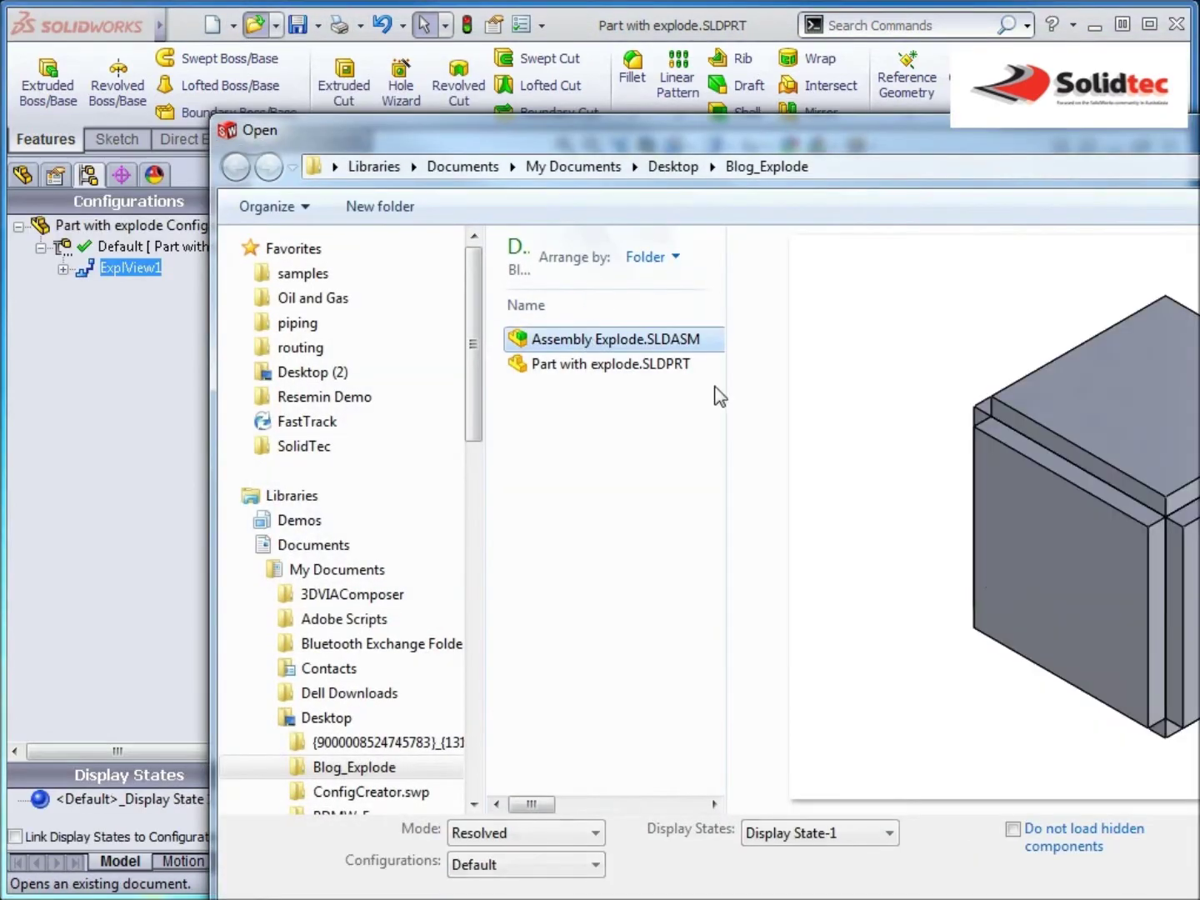
key(Return)
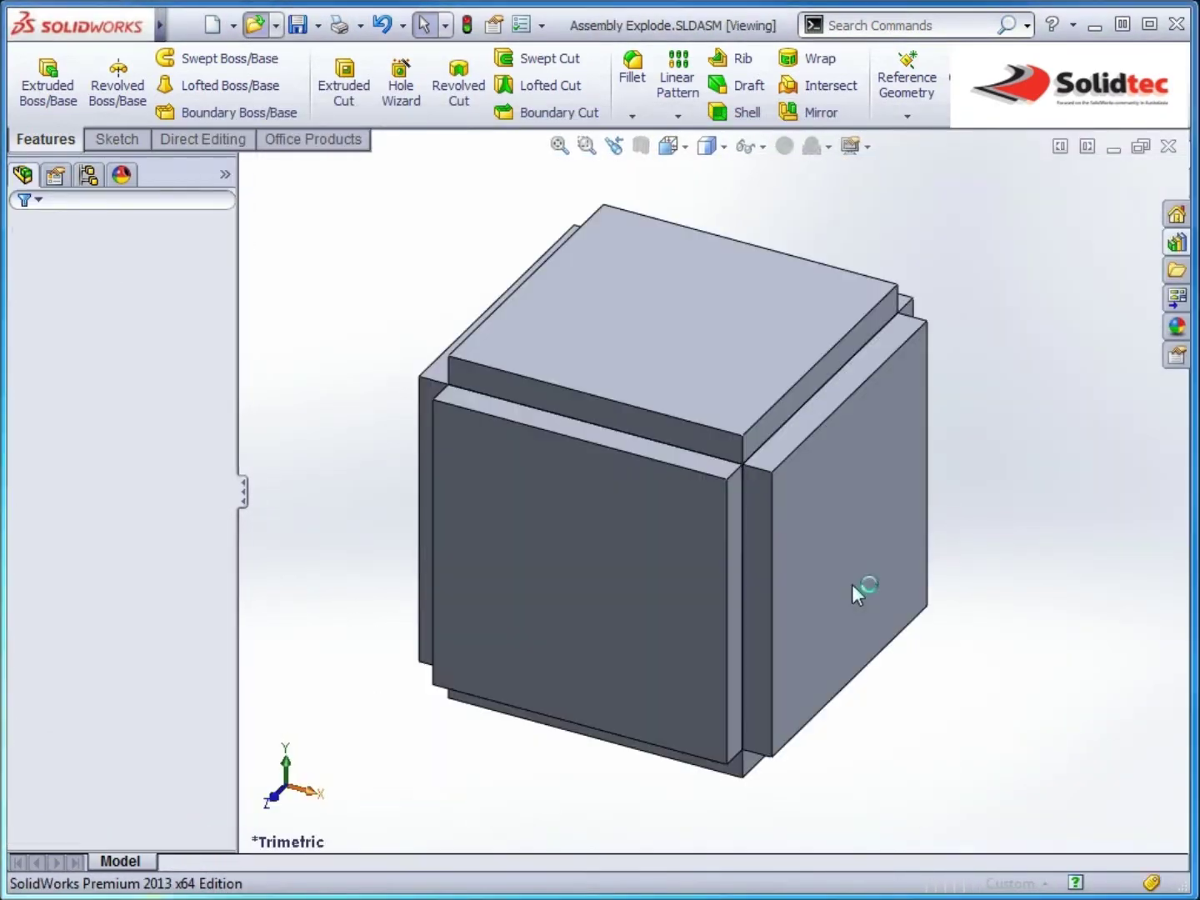
click(687, 557)
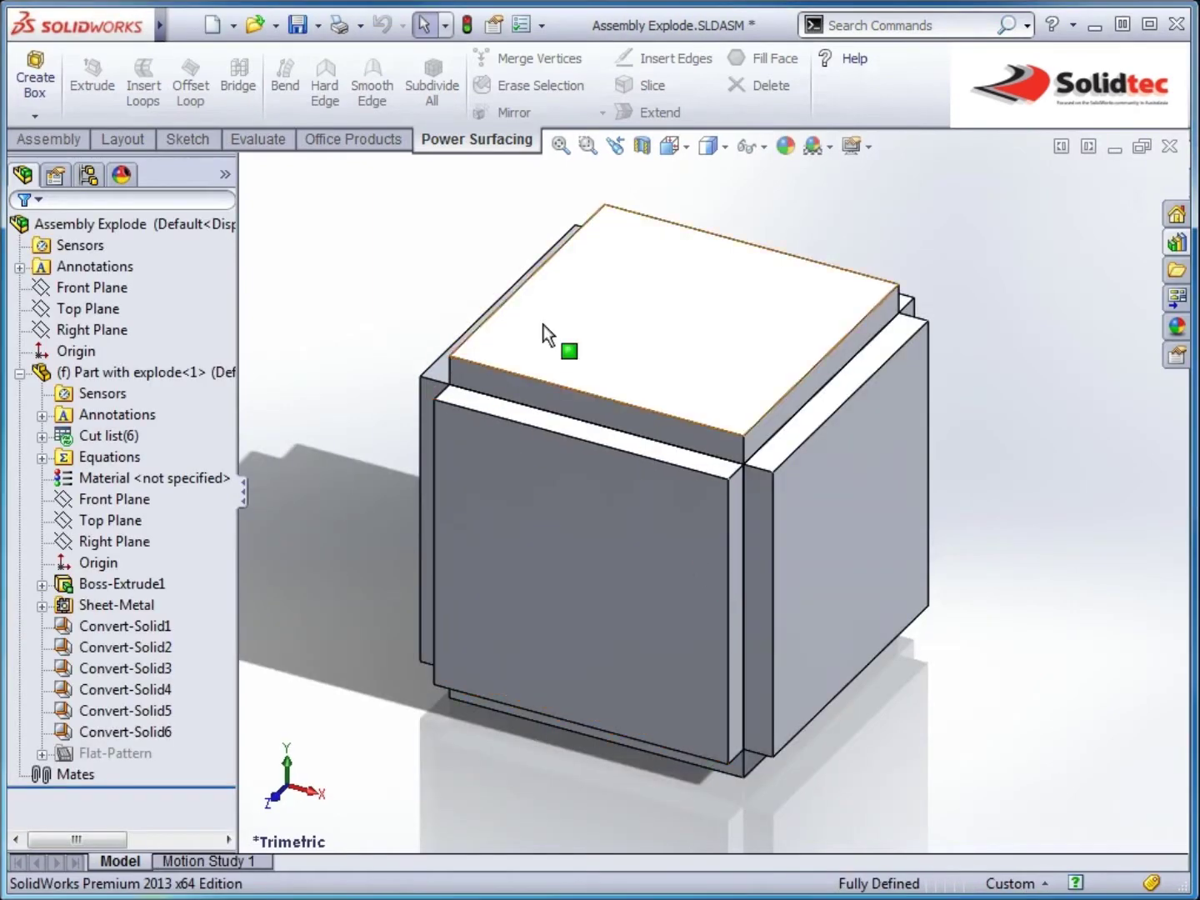
click(19, 374)
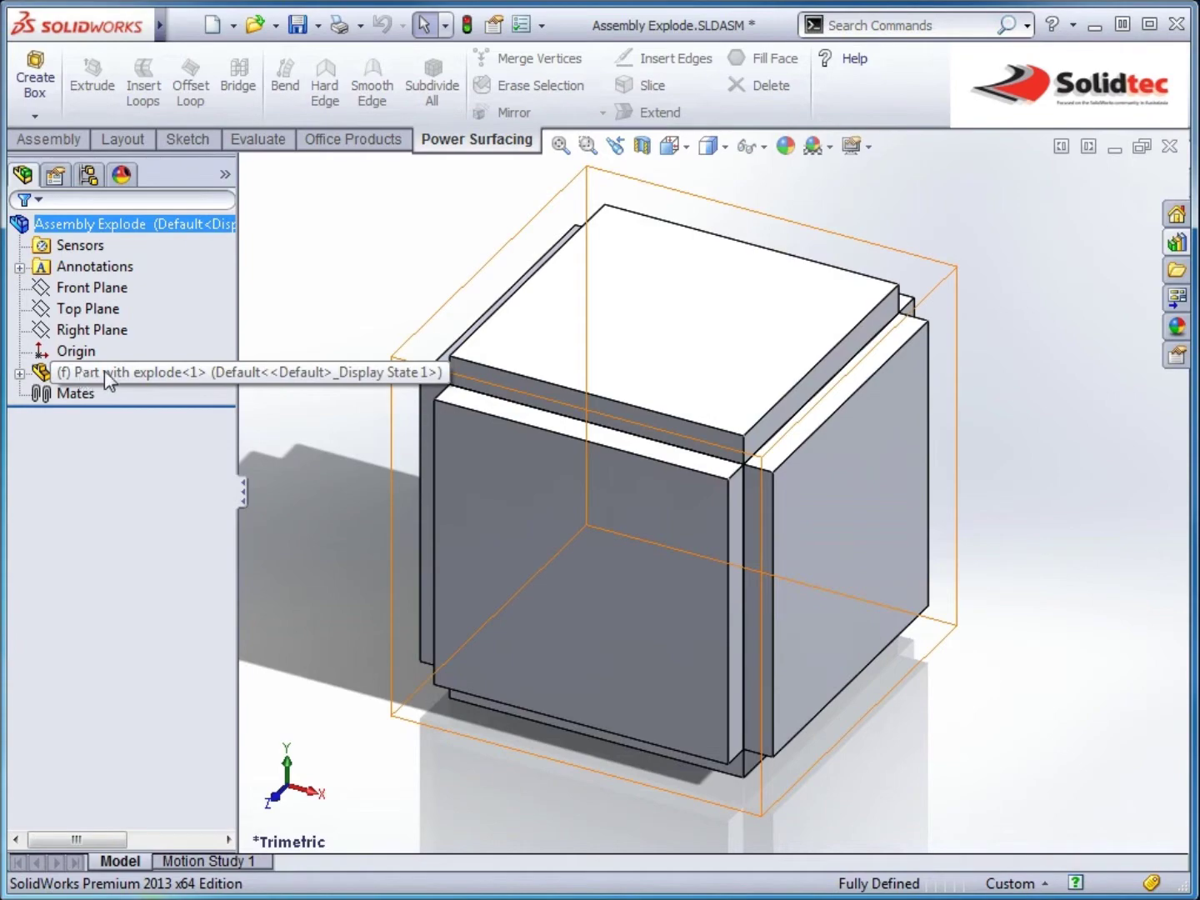
right_click(152, 377)
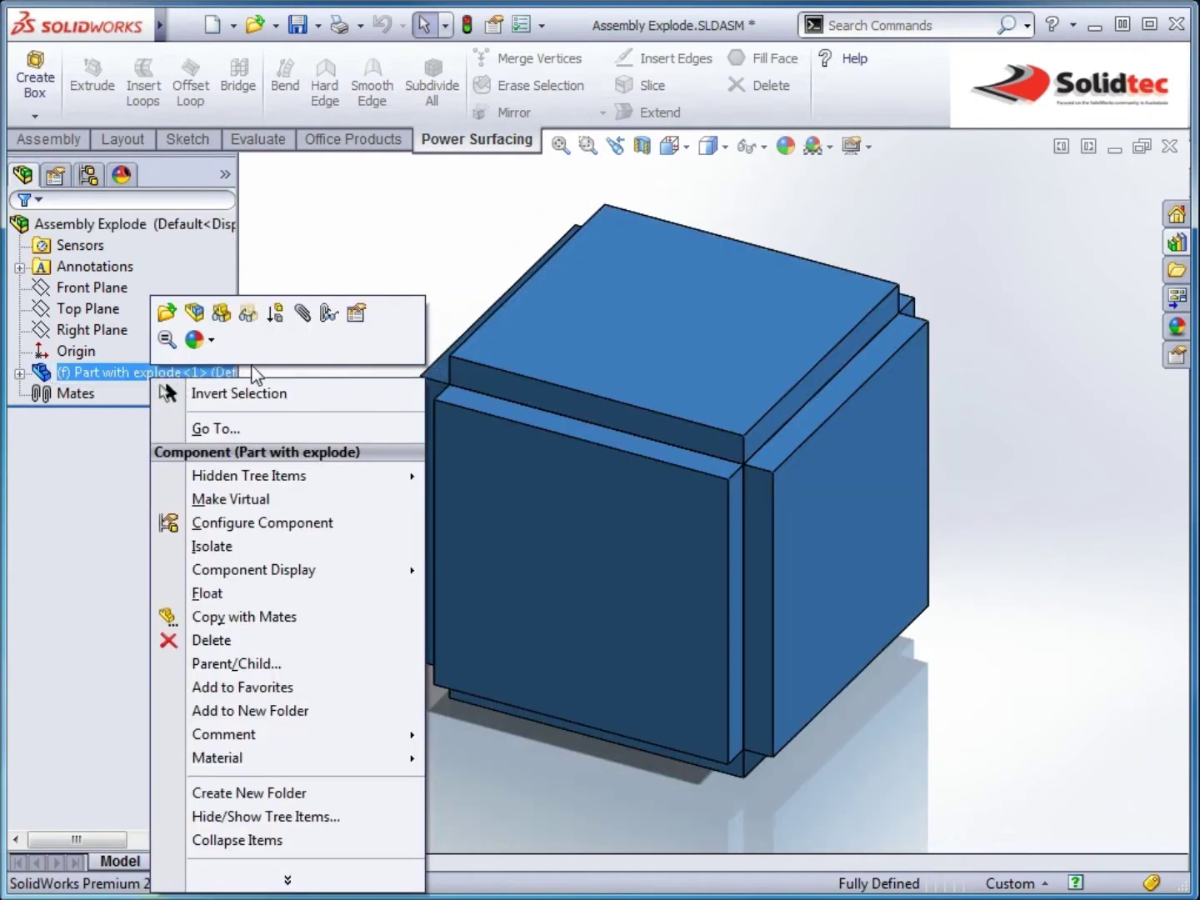
click(359, 311)
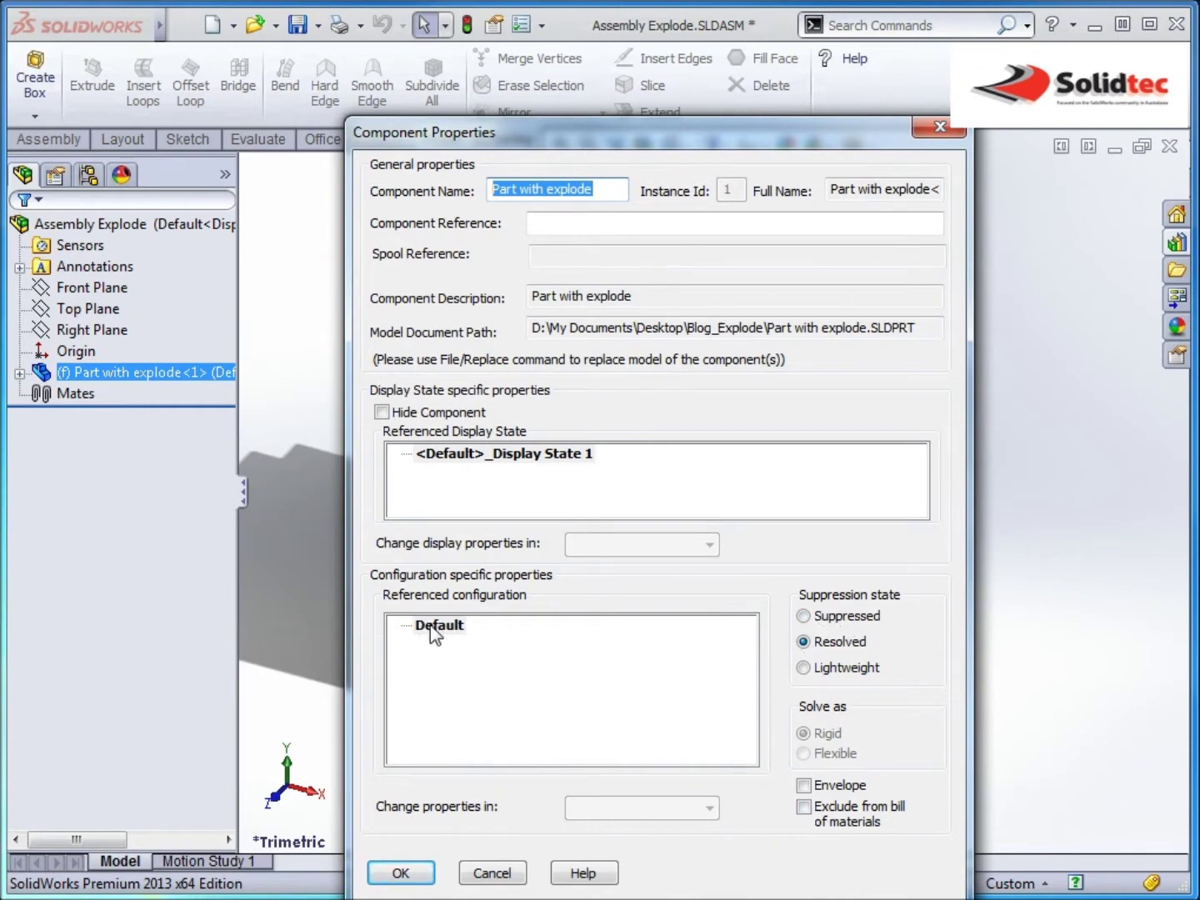
click(407, 874)
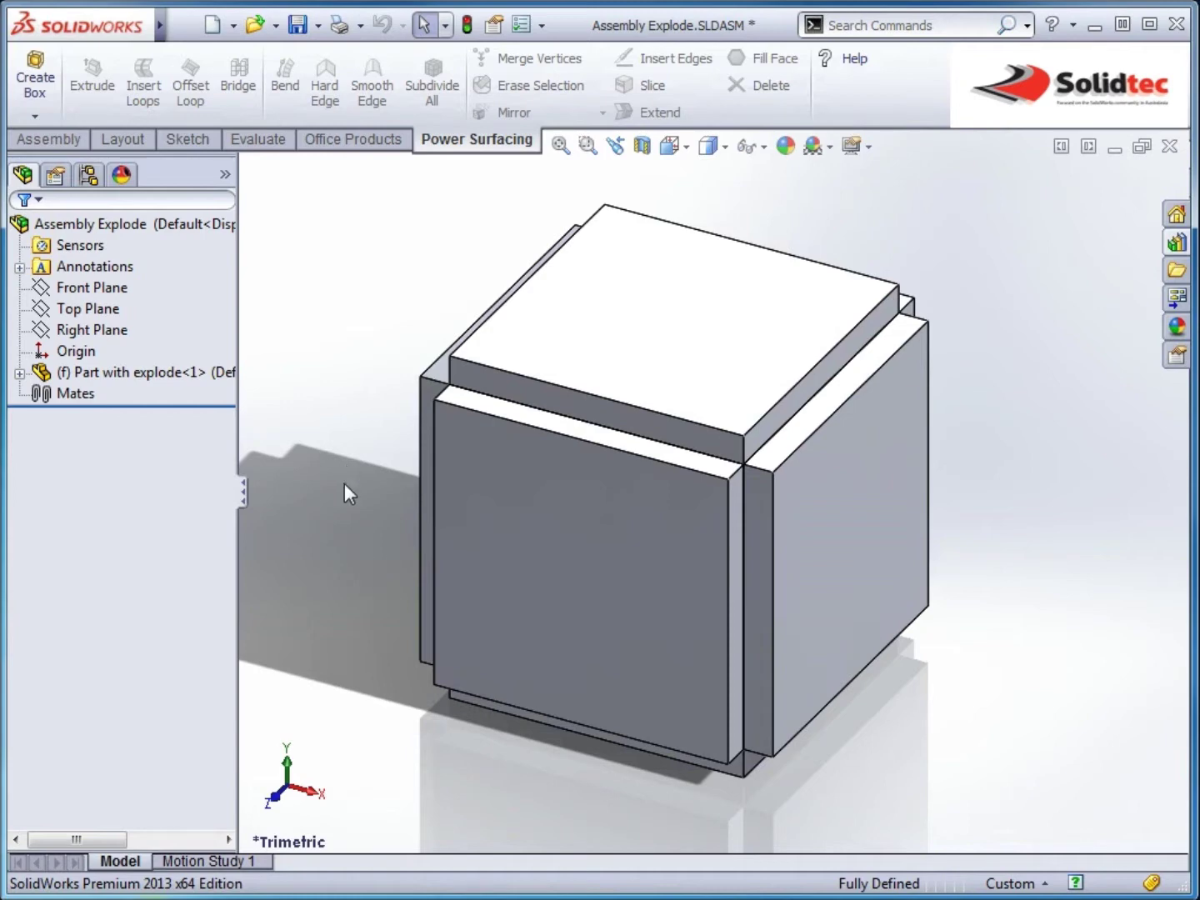
click(1171, 149)
Discard the assembly changes and add a new part configuration named Explode.
click(648, 583)
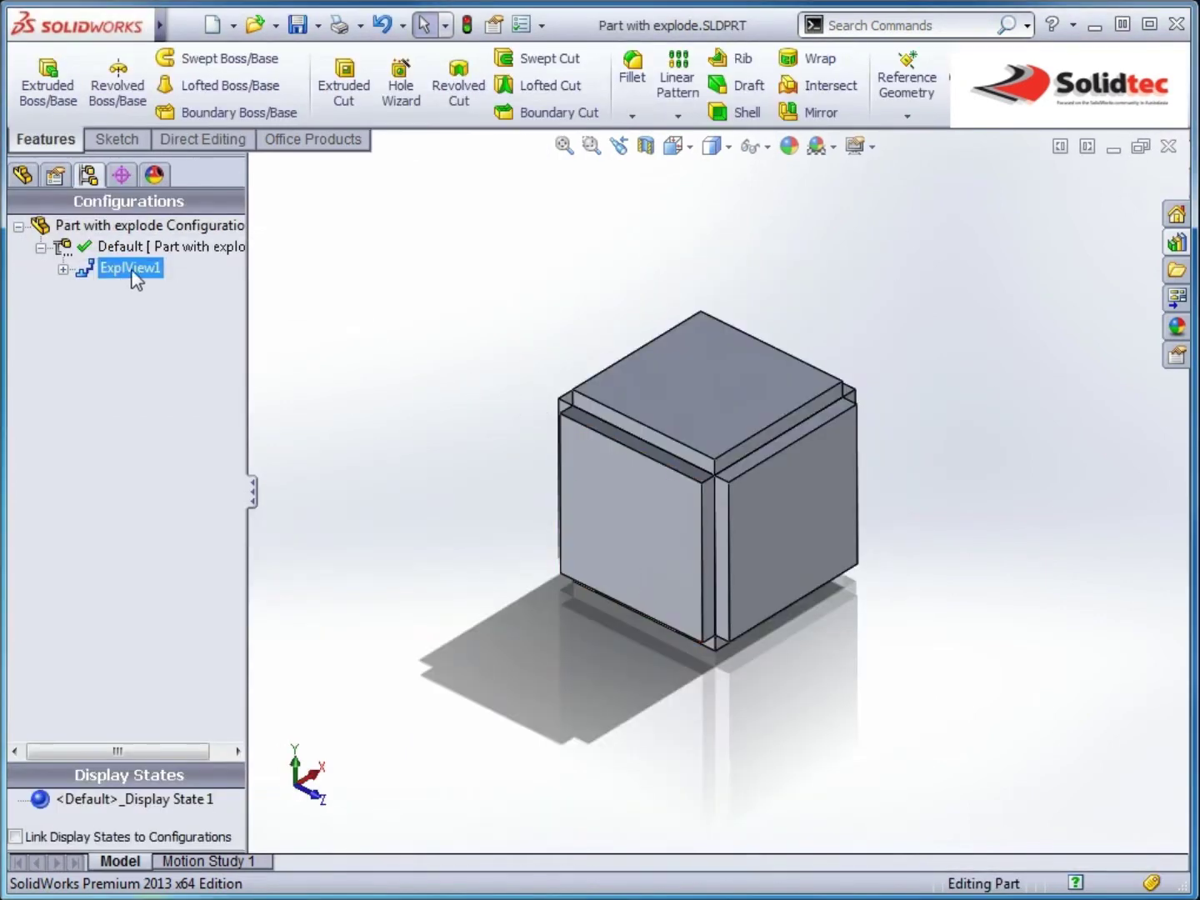
key(Left)
key(Left)
key(Left)
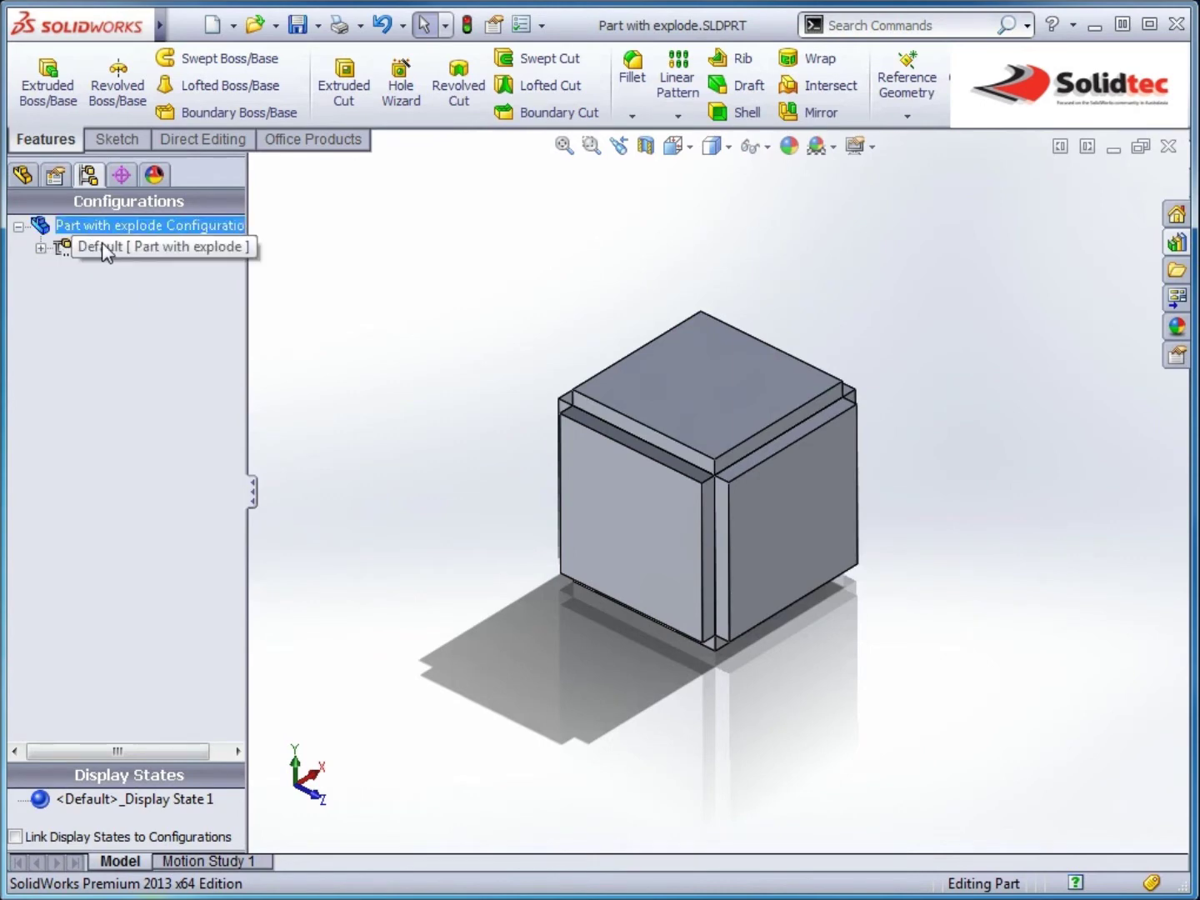
right_click(102, 247)
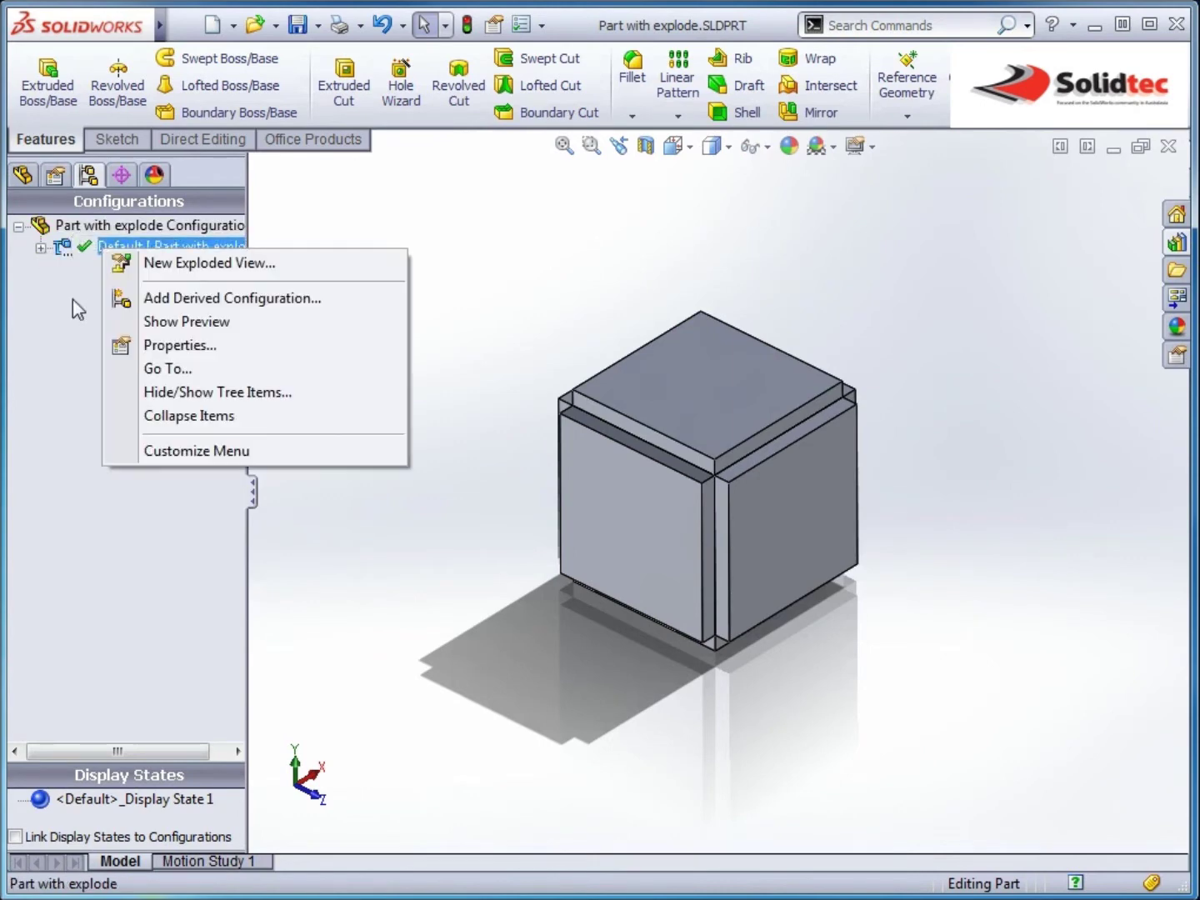
click(54, 342)
right_click(94, 363)
click(341, 350)
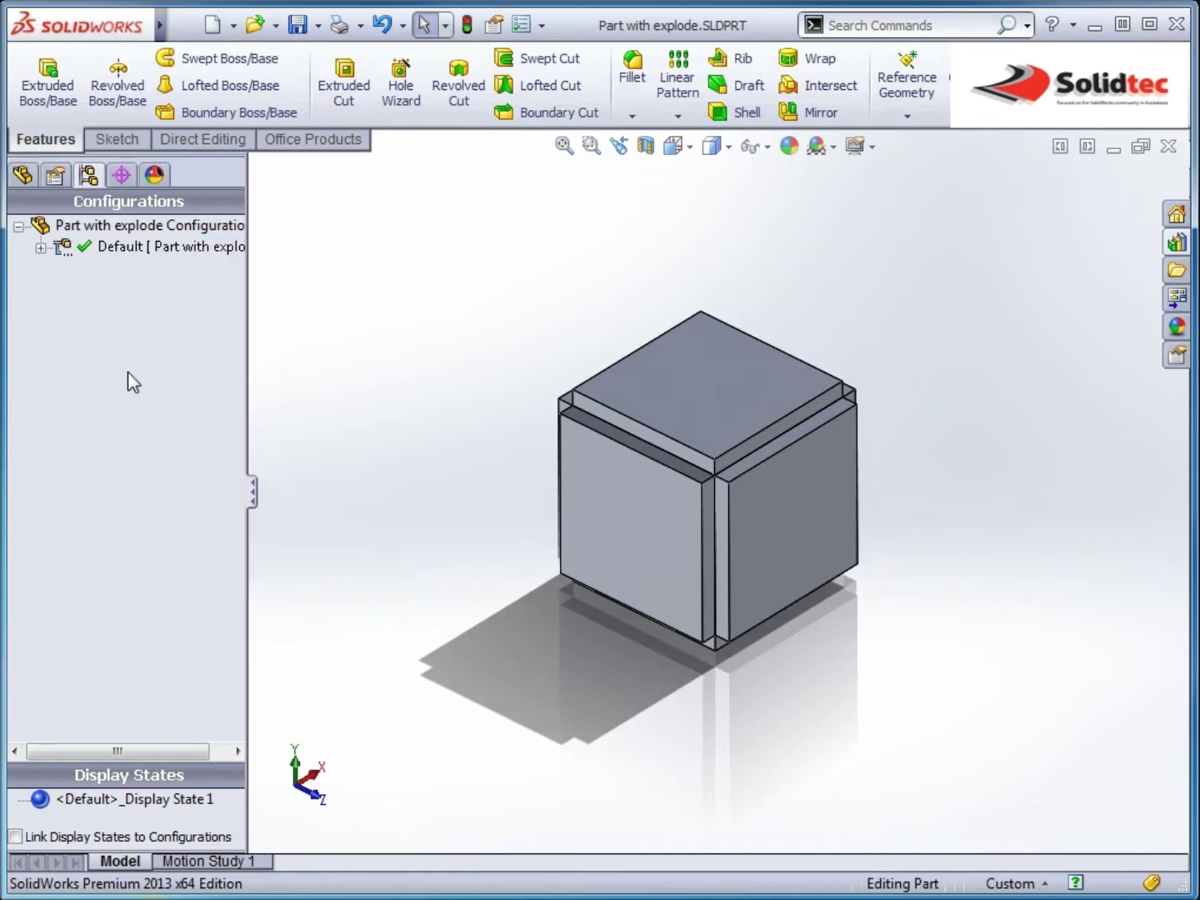
right_click(127, 372)
click(205, 386)
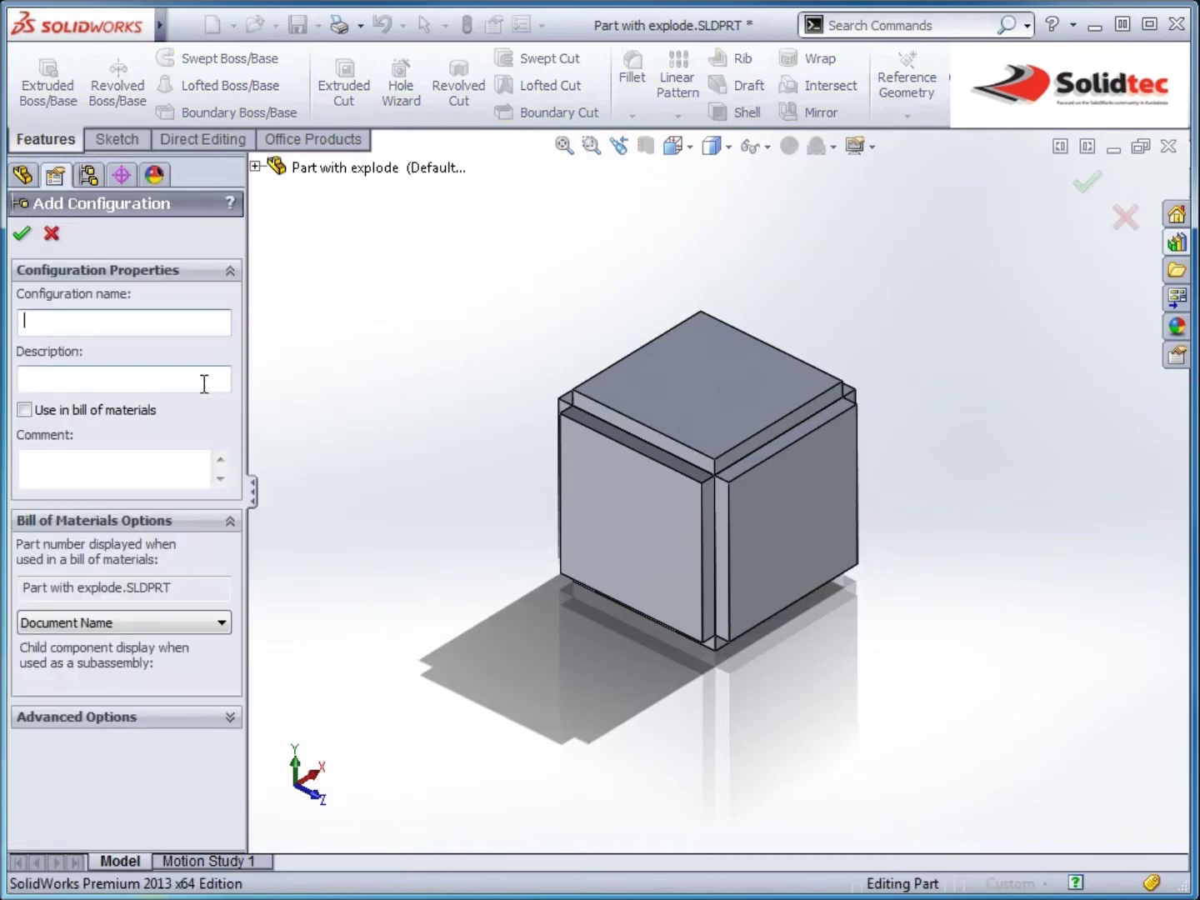
click(29, 236)
With Move/Copy Bodies, push the front side panel out about 35 mm along Z.
click(230, 143)
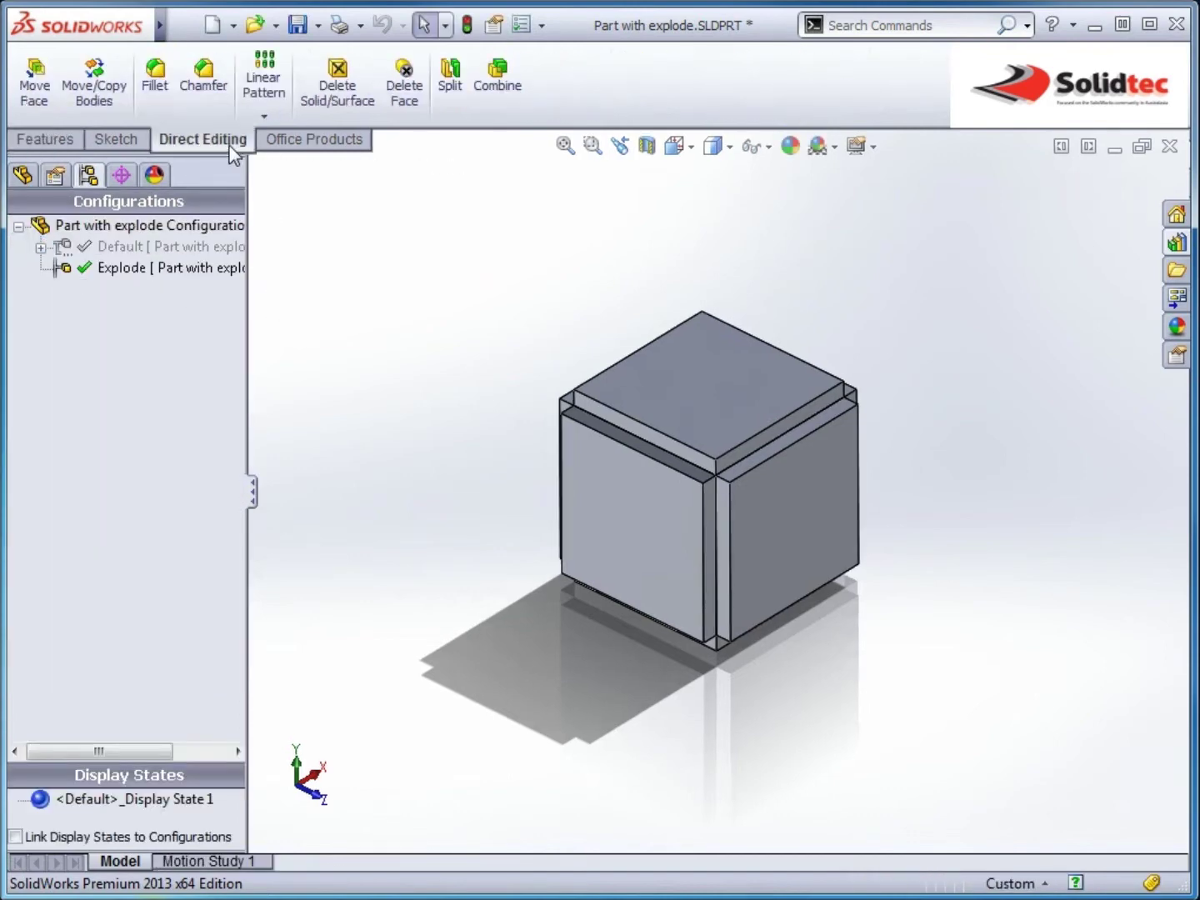
click(111, 103)
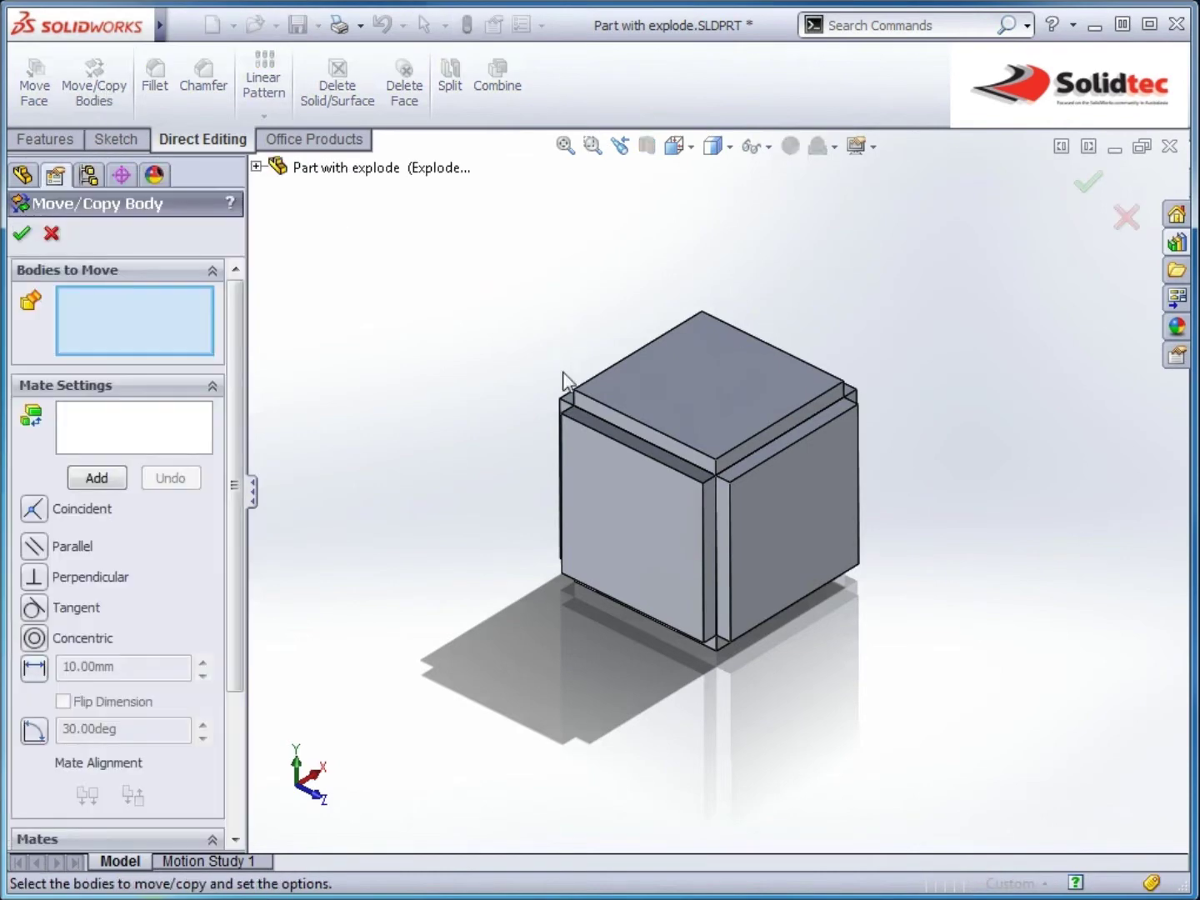
click(767, 559)
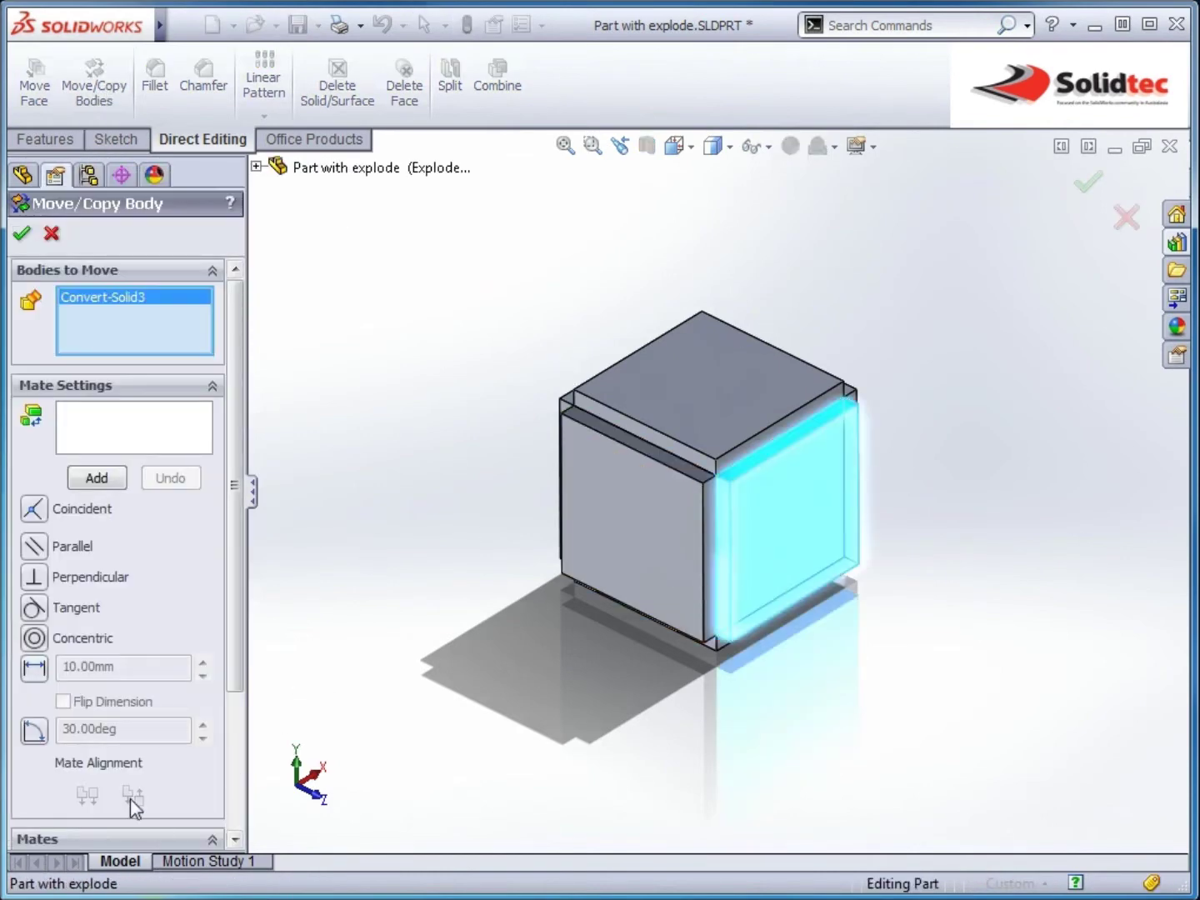
drag(237, 487, 233, 707)
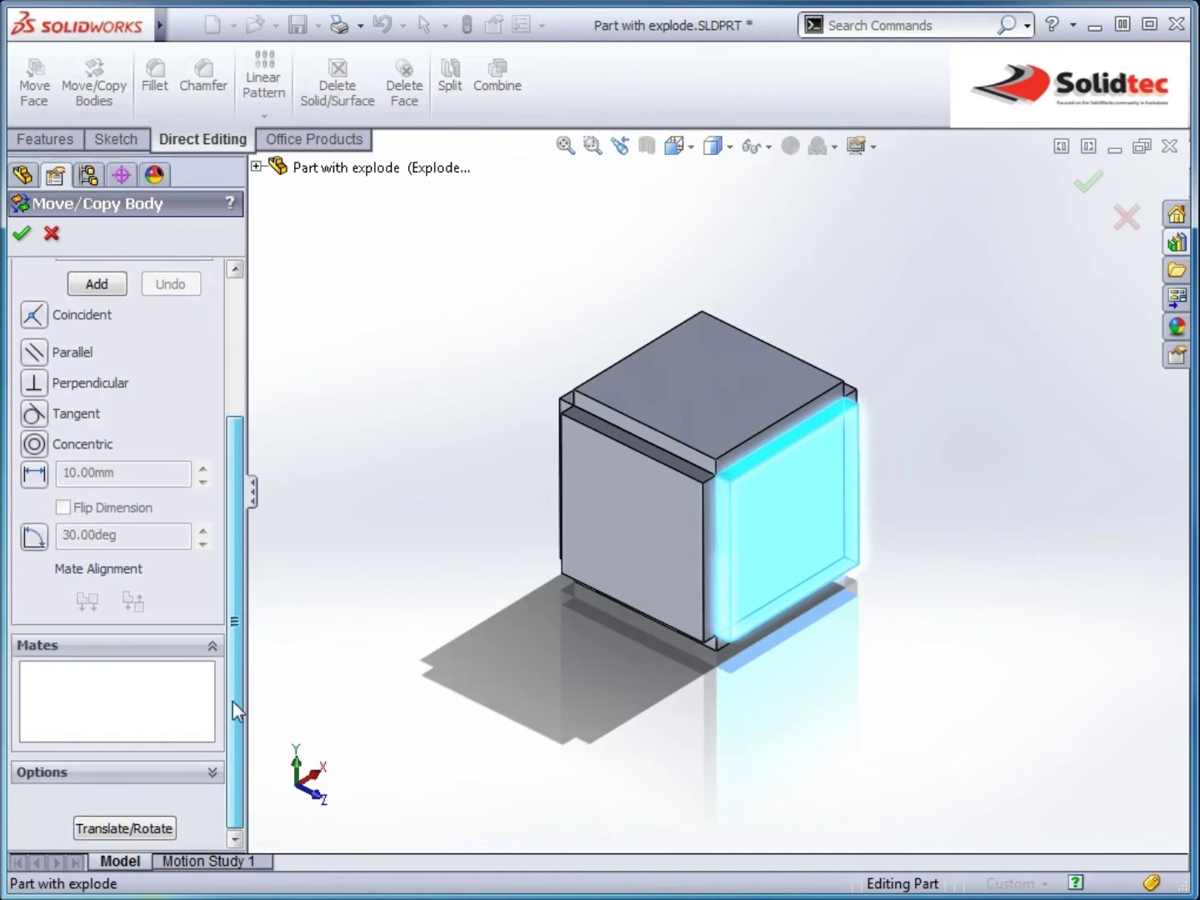
click(155, 828)
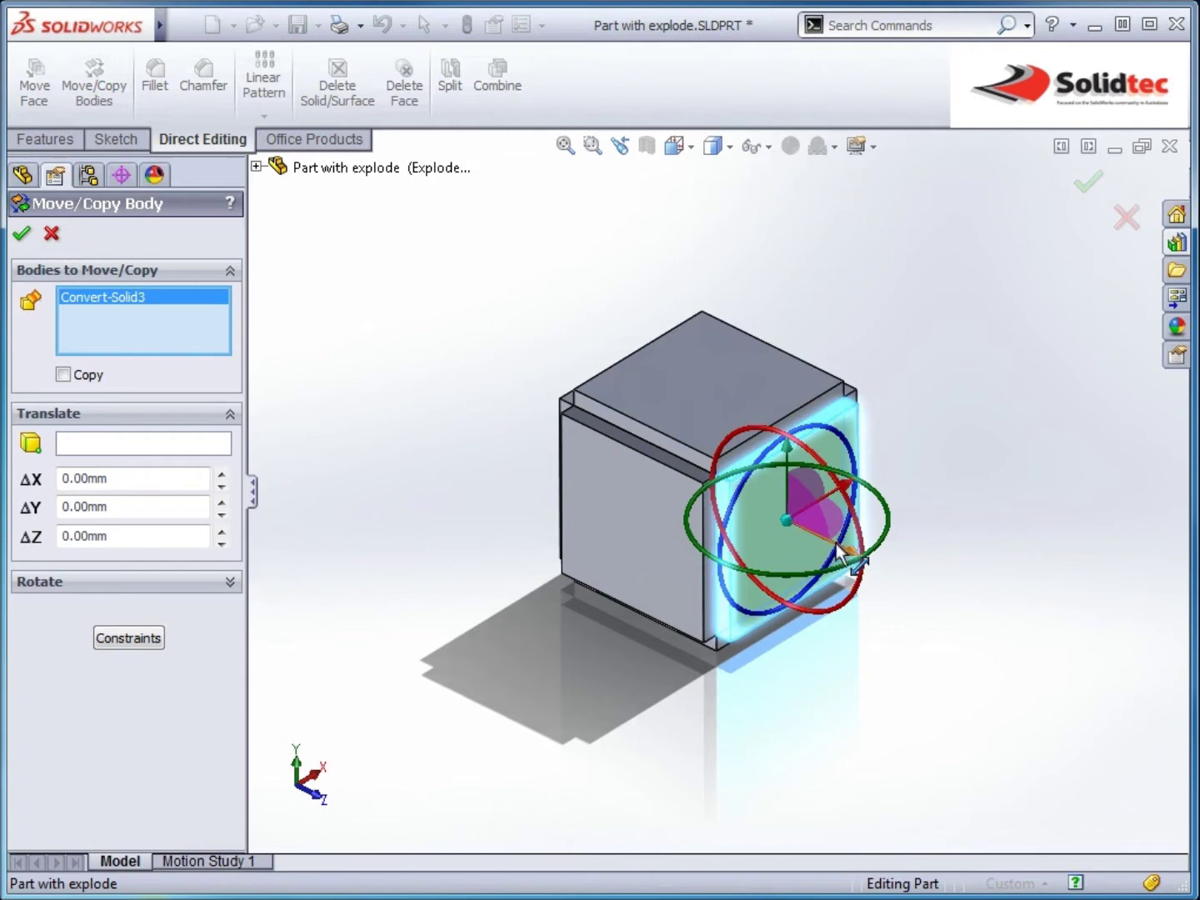
drag(834, 553, 877, 566)
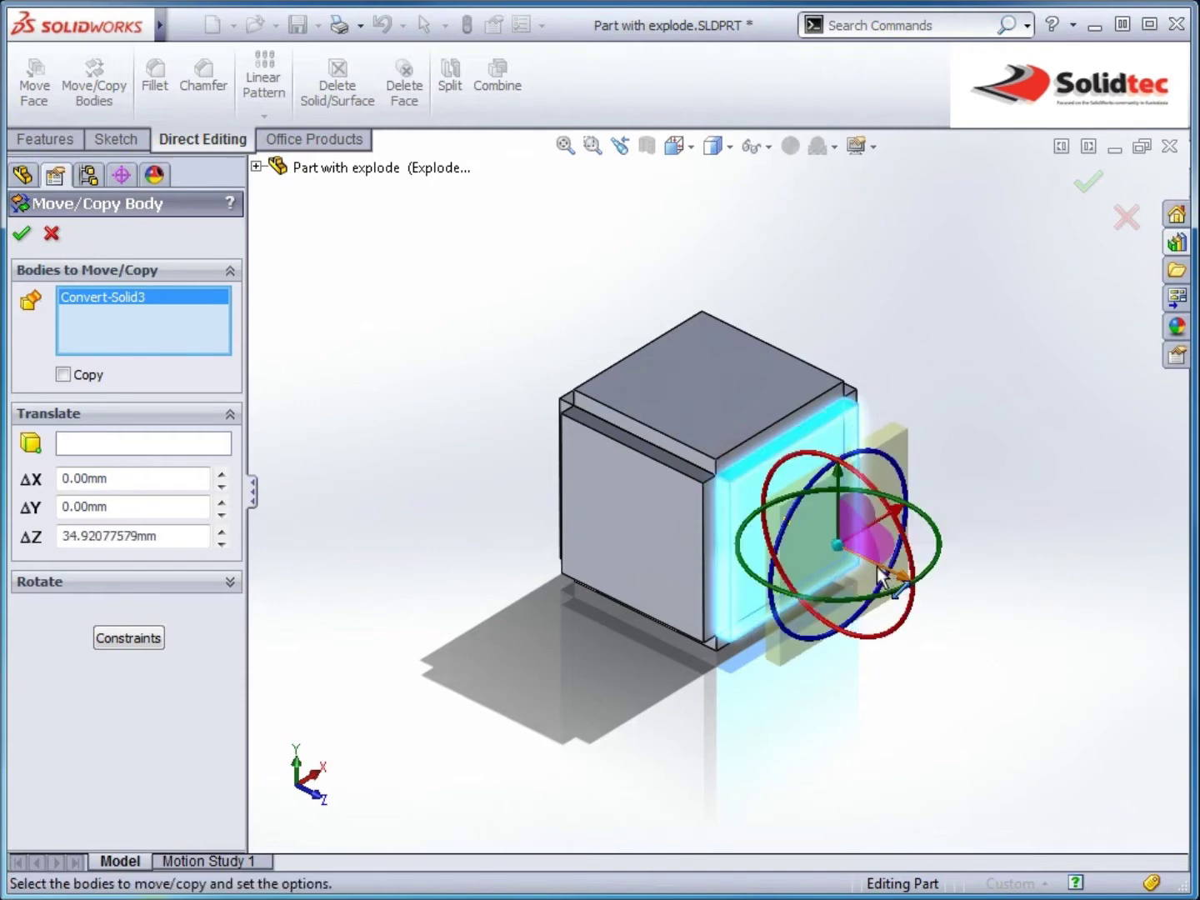
click(24, 231)
click(373, 317)
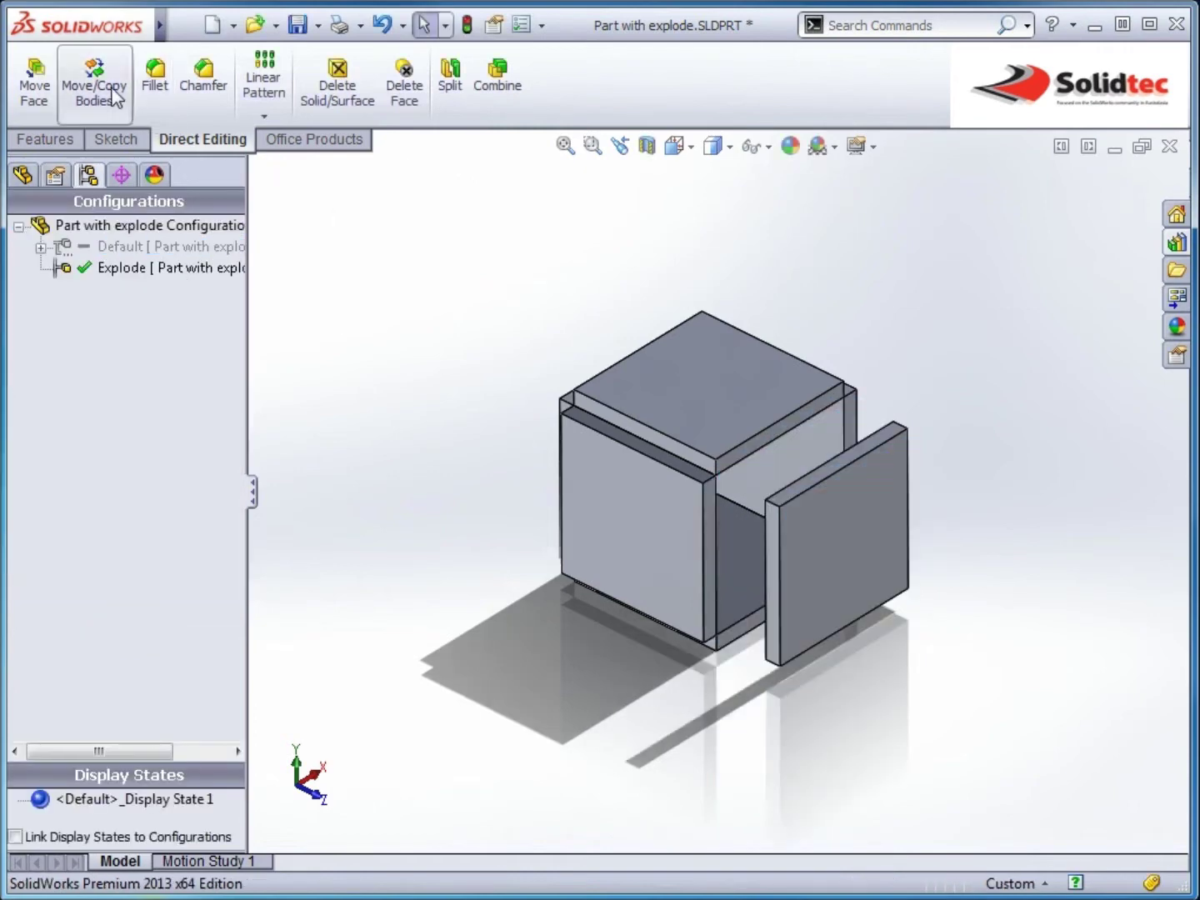
Move the top panel about 36 mm upward along Y.
click(84, 90)
click(731, 375)
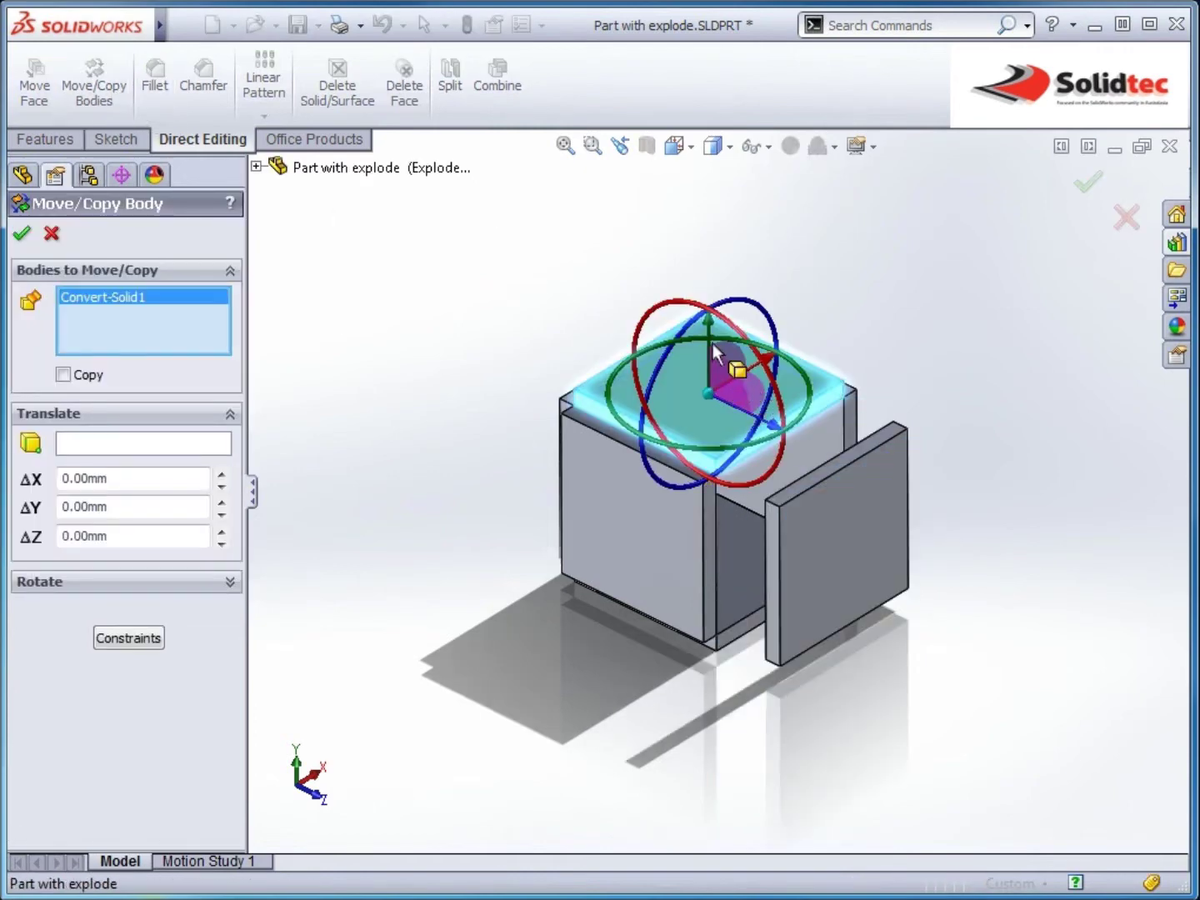
drag(708, 343, 708, 286)
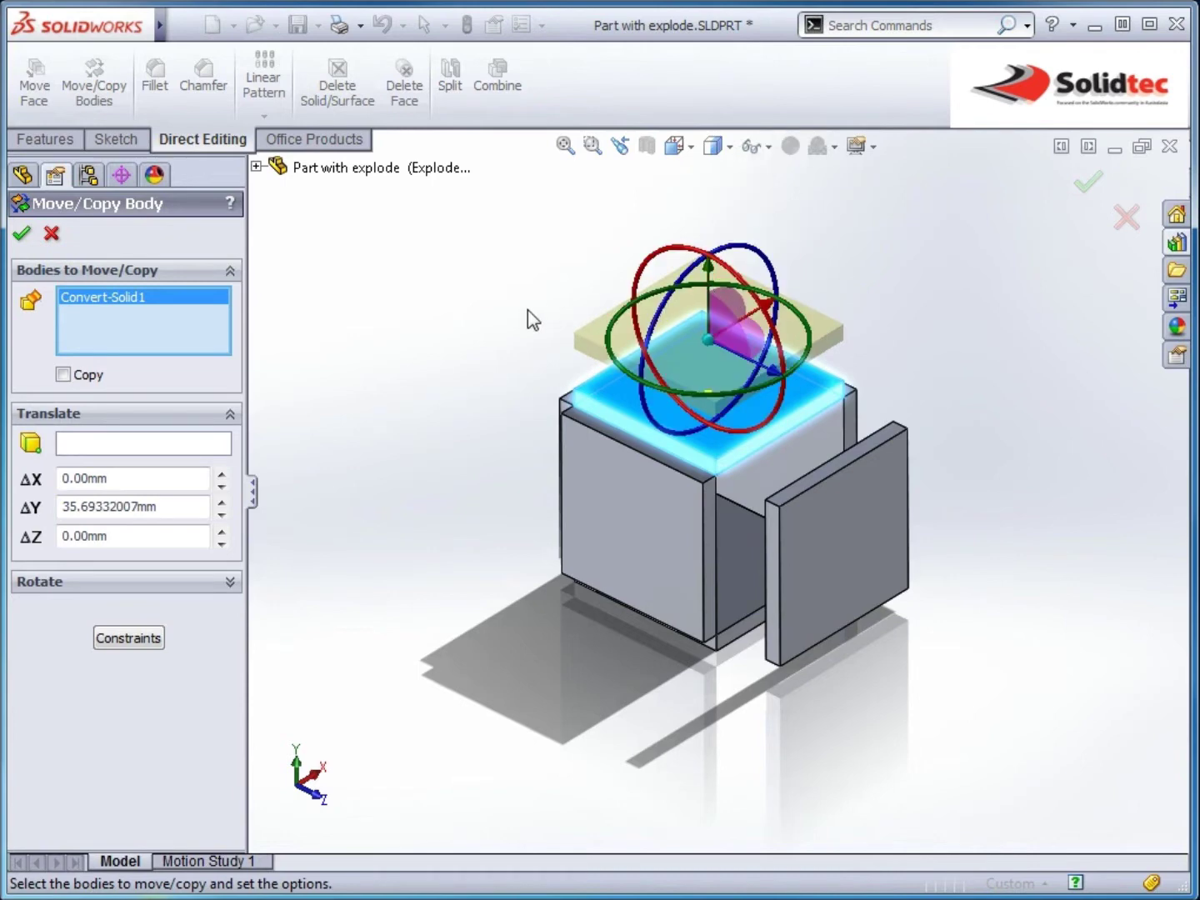
click(21, 233)
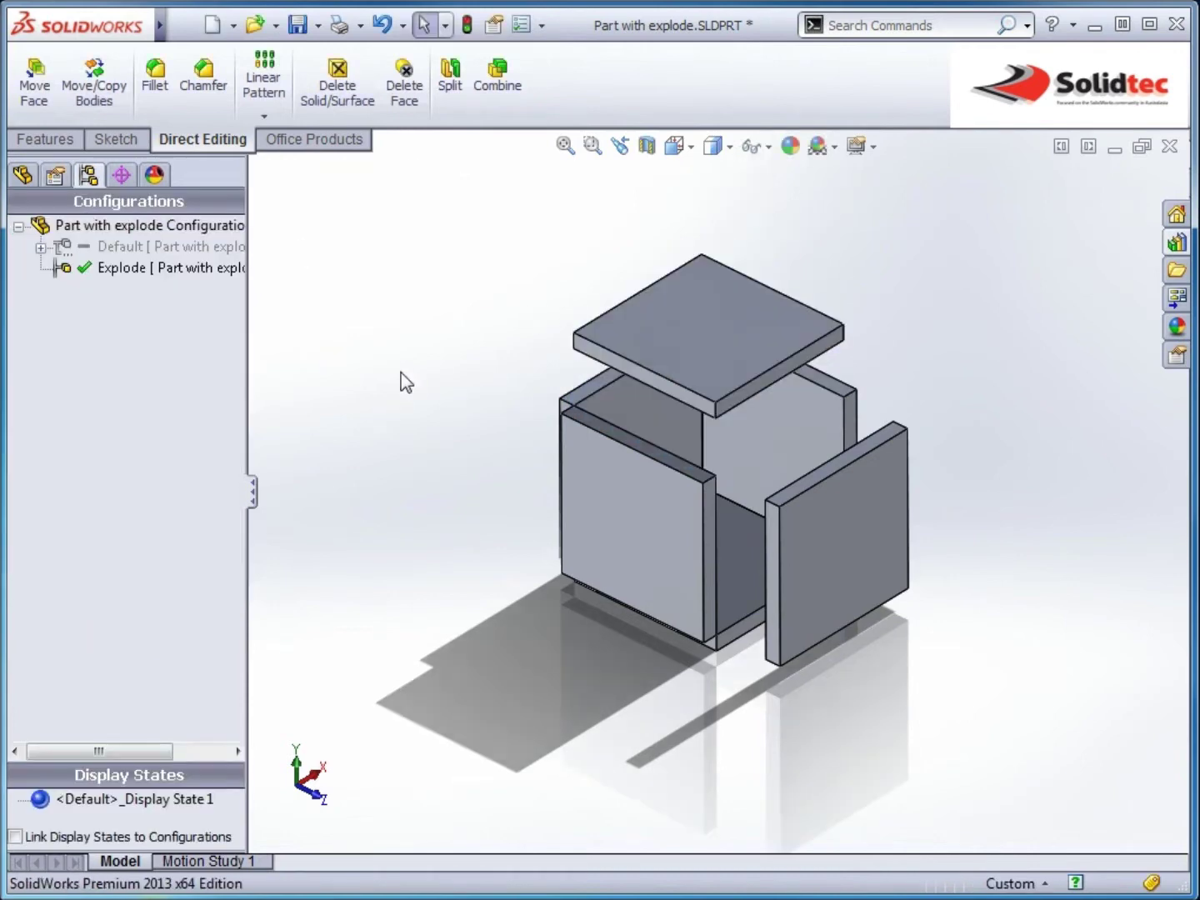
Slide the rear side panel out about 43 mm, then switch from Explode back to Default.
click(99, 90)
click(833, 427)
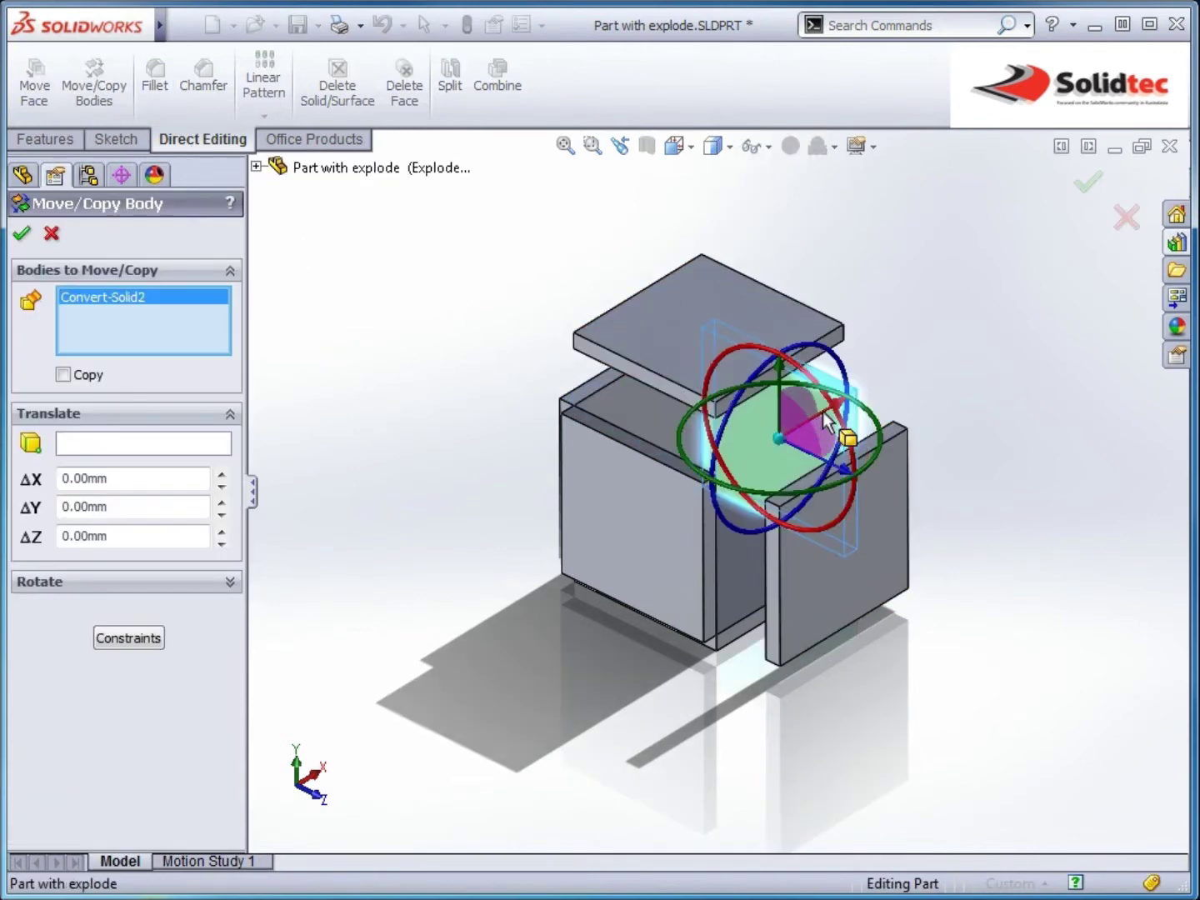
drag(824, 421, 903, 375)
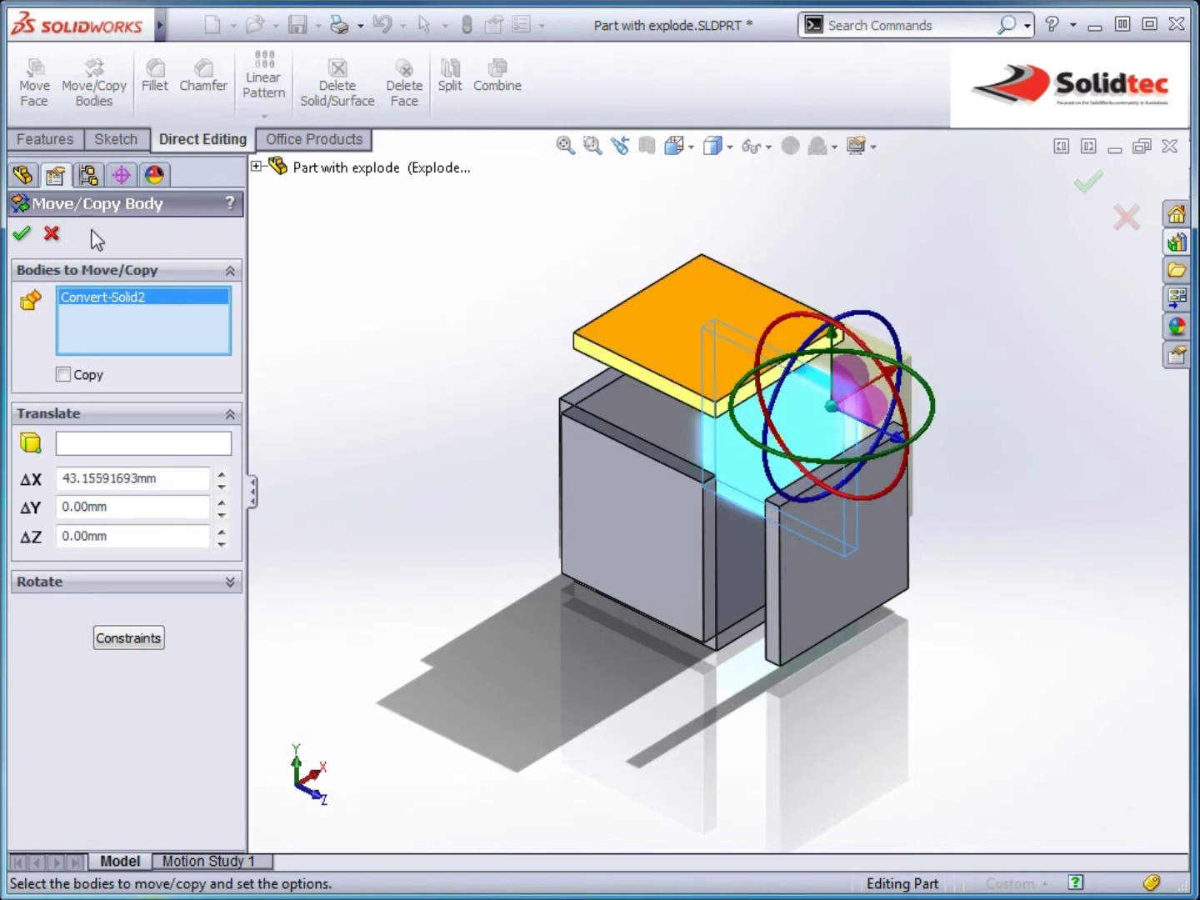
click(23, 233)
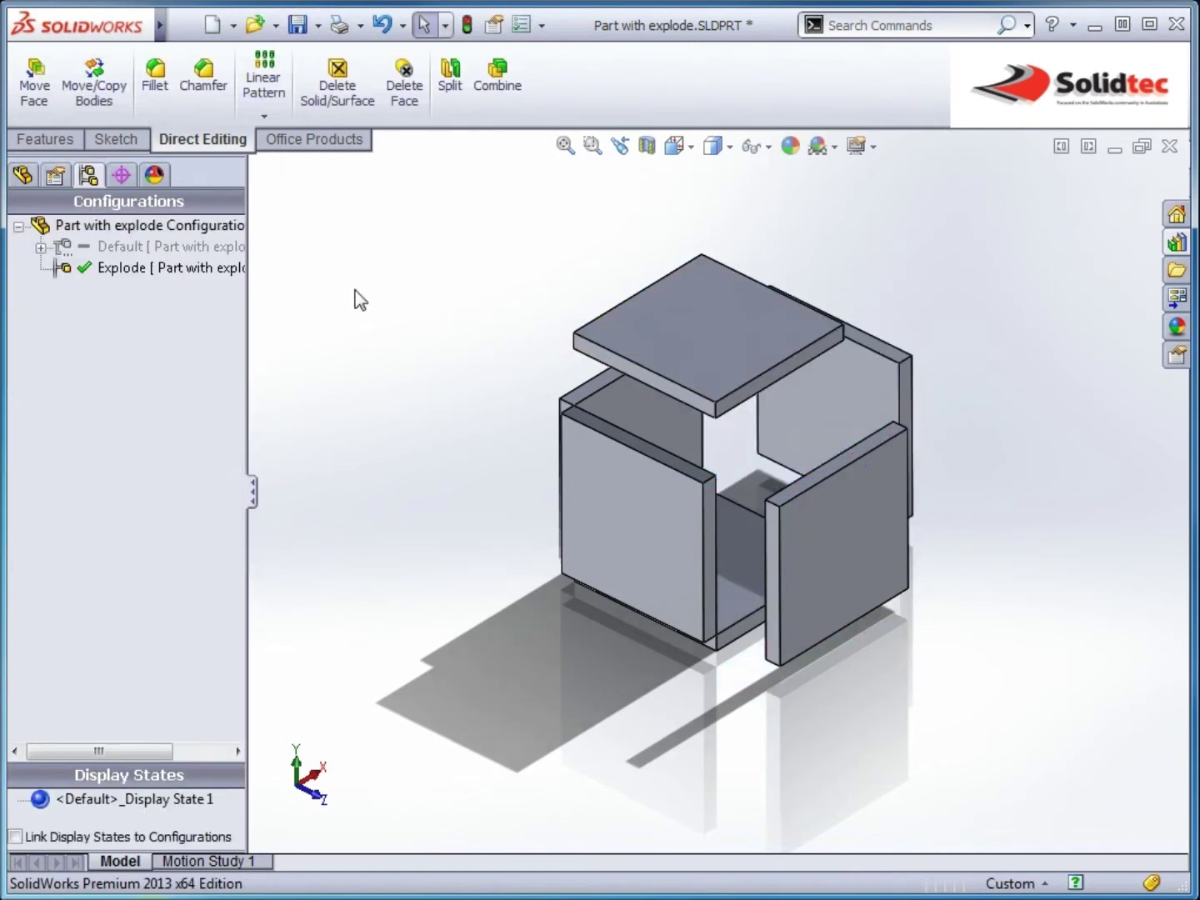
double_click(138, 274)
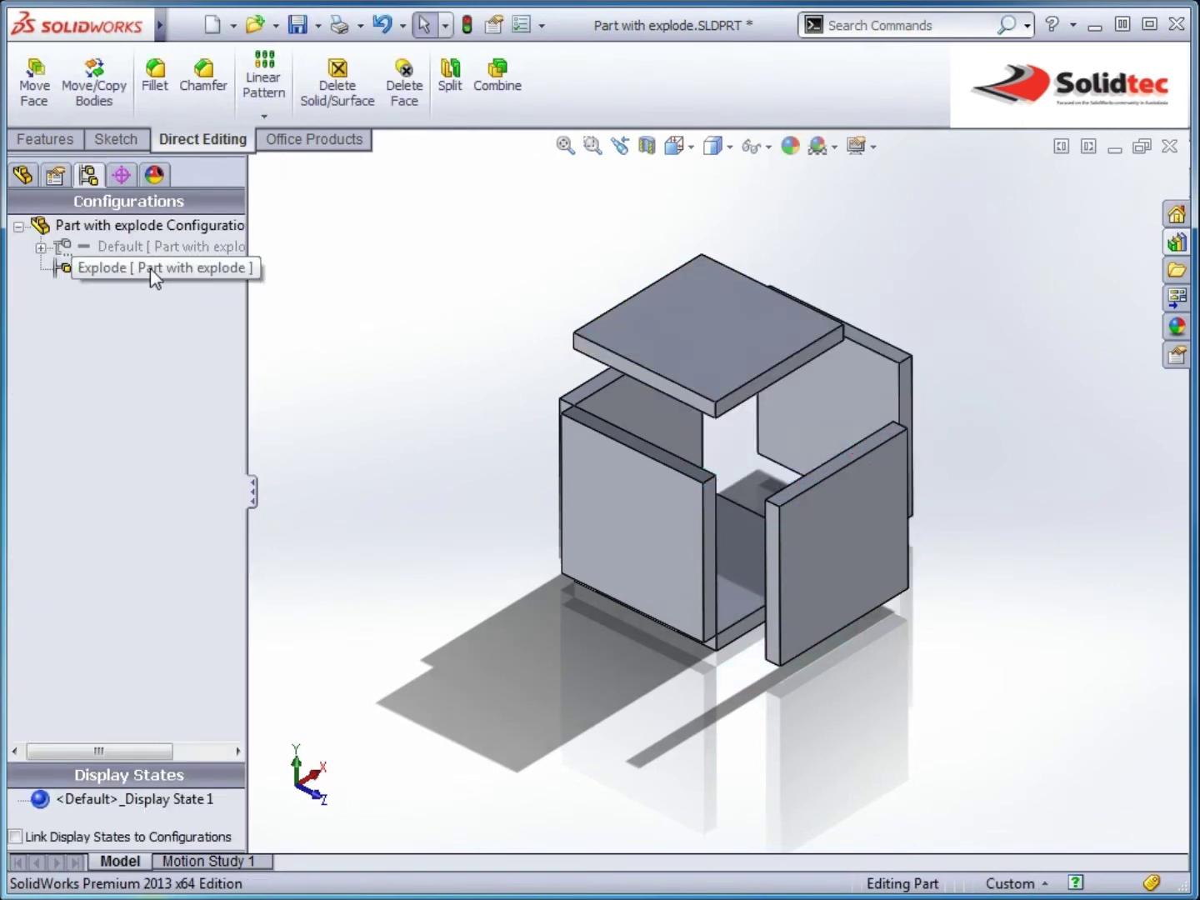
double_click(161, 248)
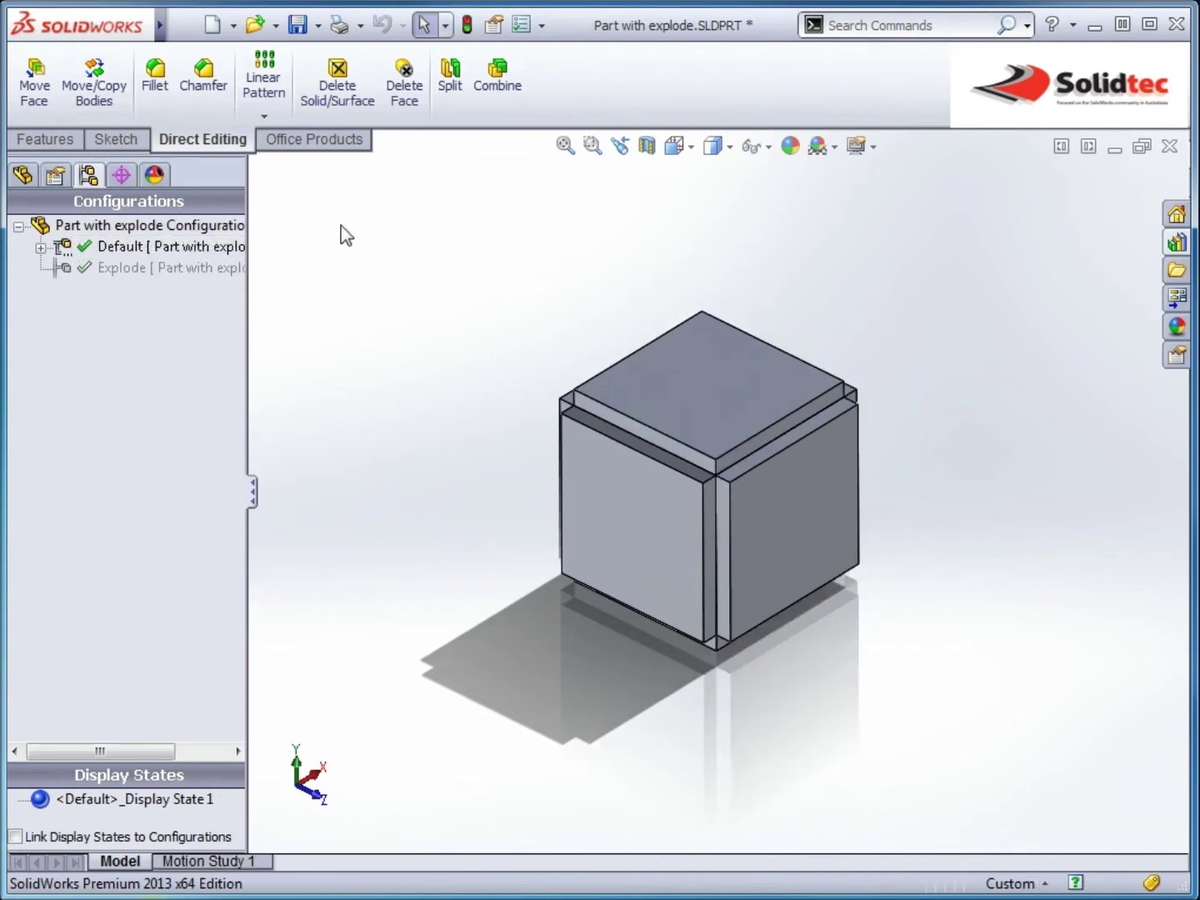
Open Assembly Explode.SLDASM and rebuild it.
click(256, 32)
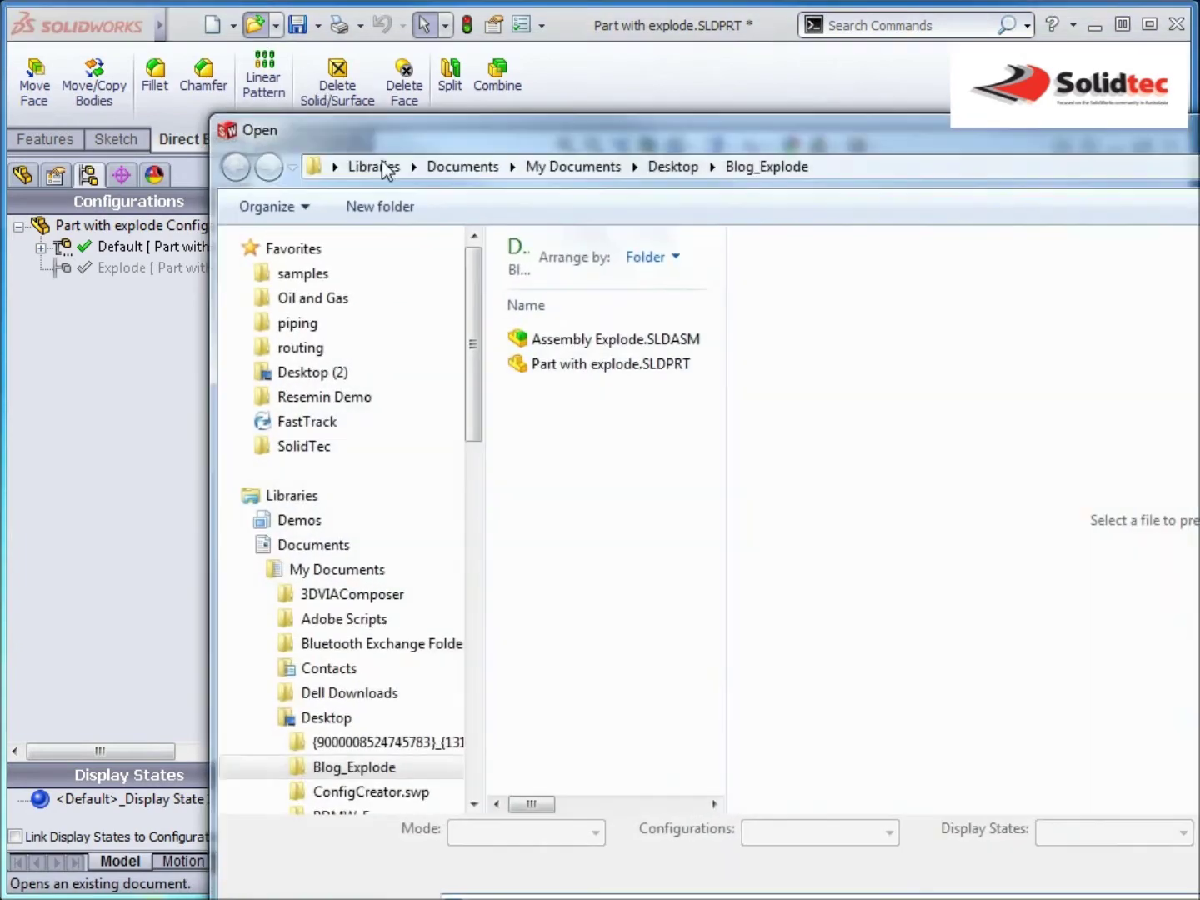
click(615, 338)
key(Return)
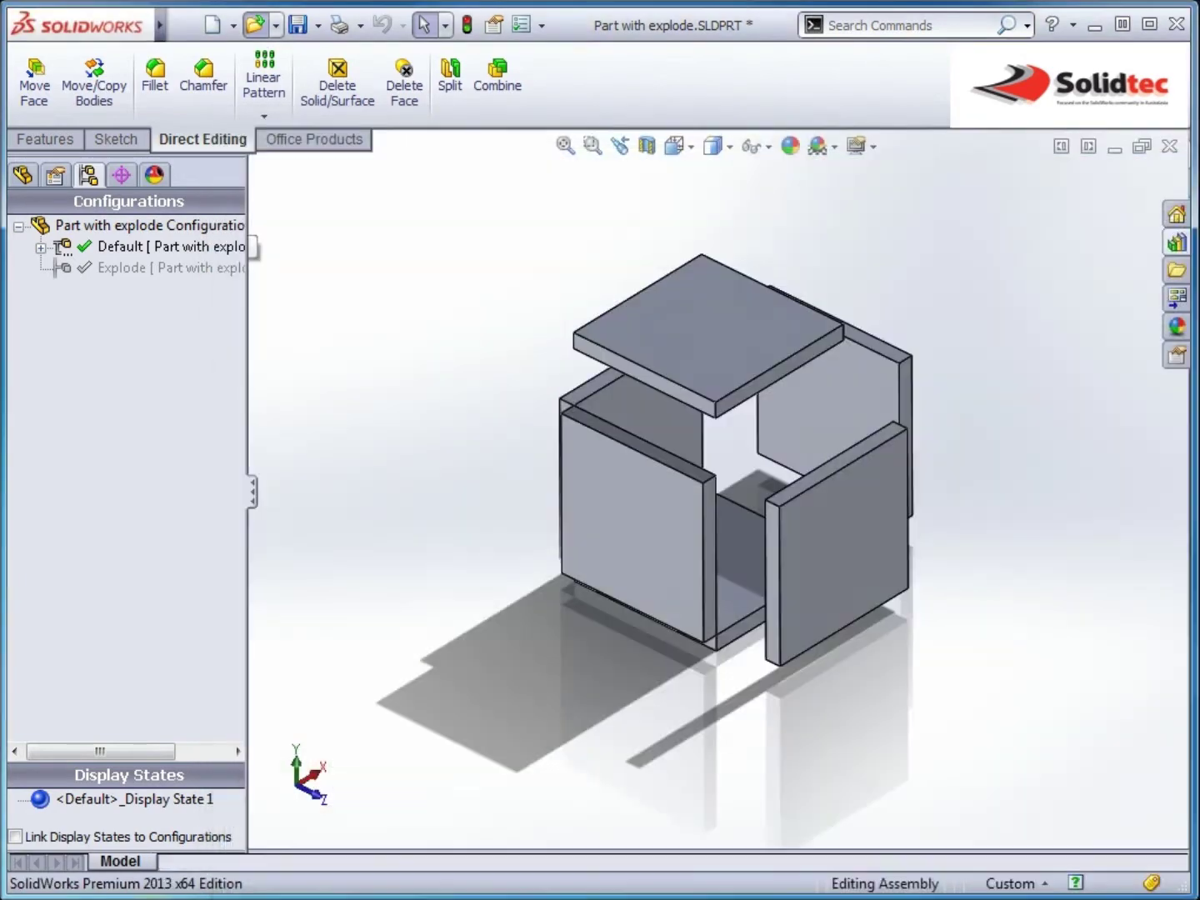
click(668, 559)
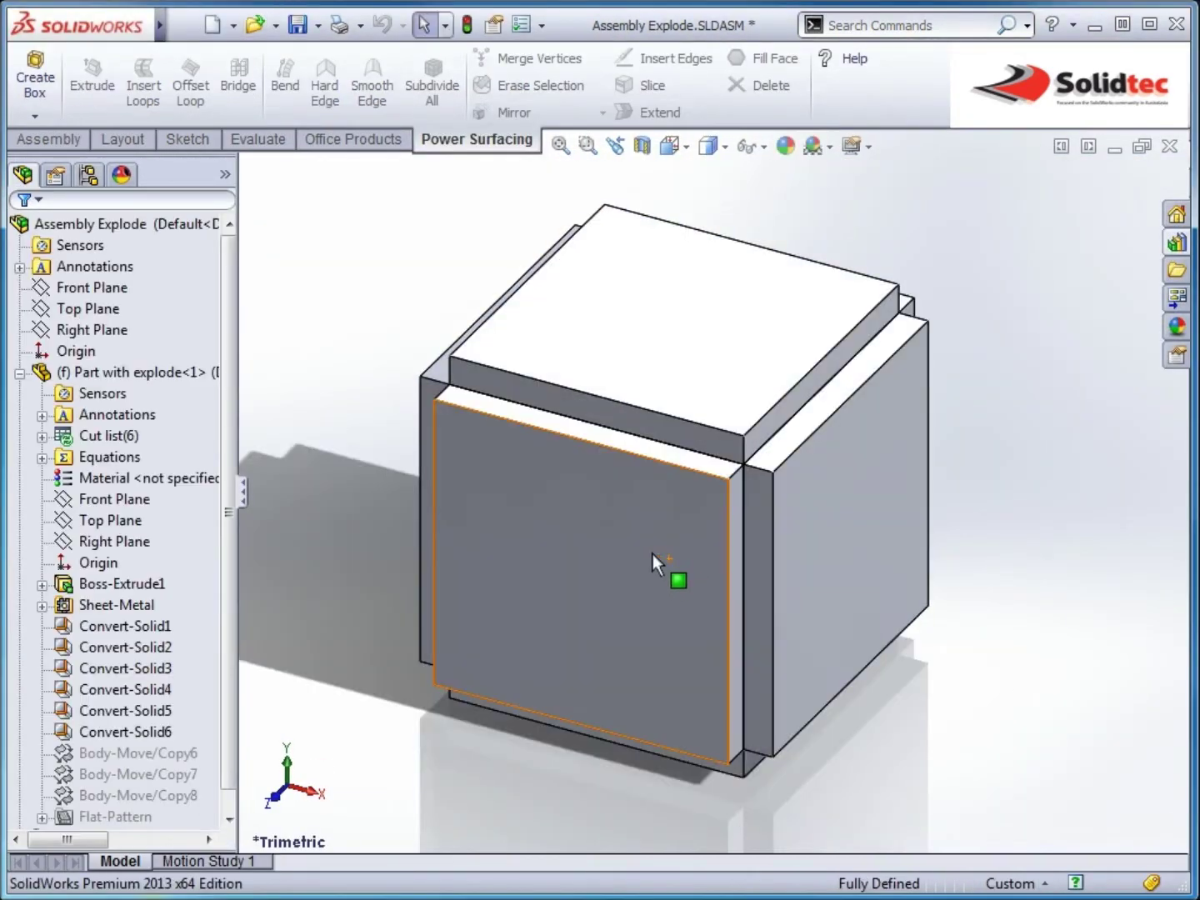
Set the cube component's referenced configuration to Explode in Component Properties.
right_click(121, 381)
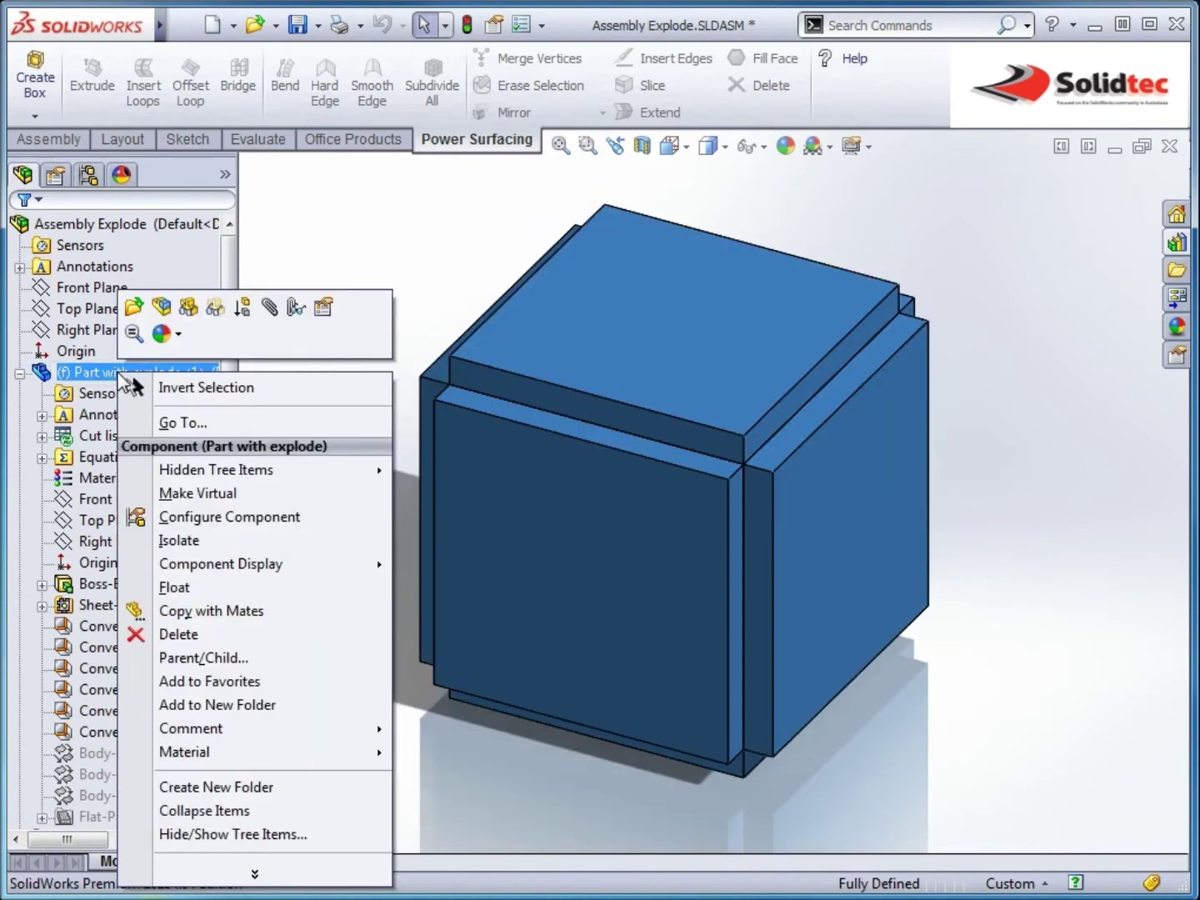
click(323, 309)
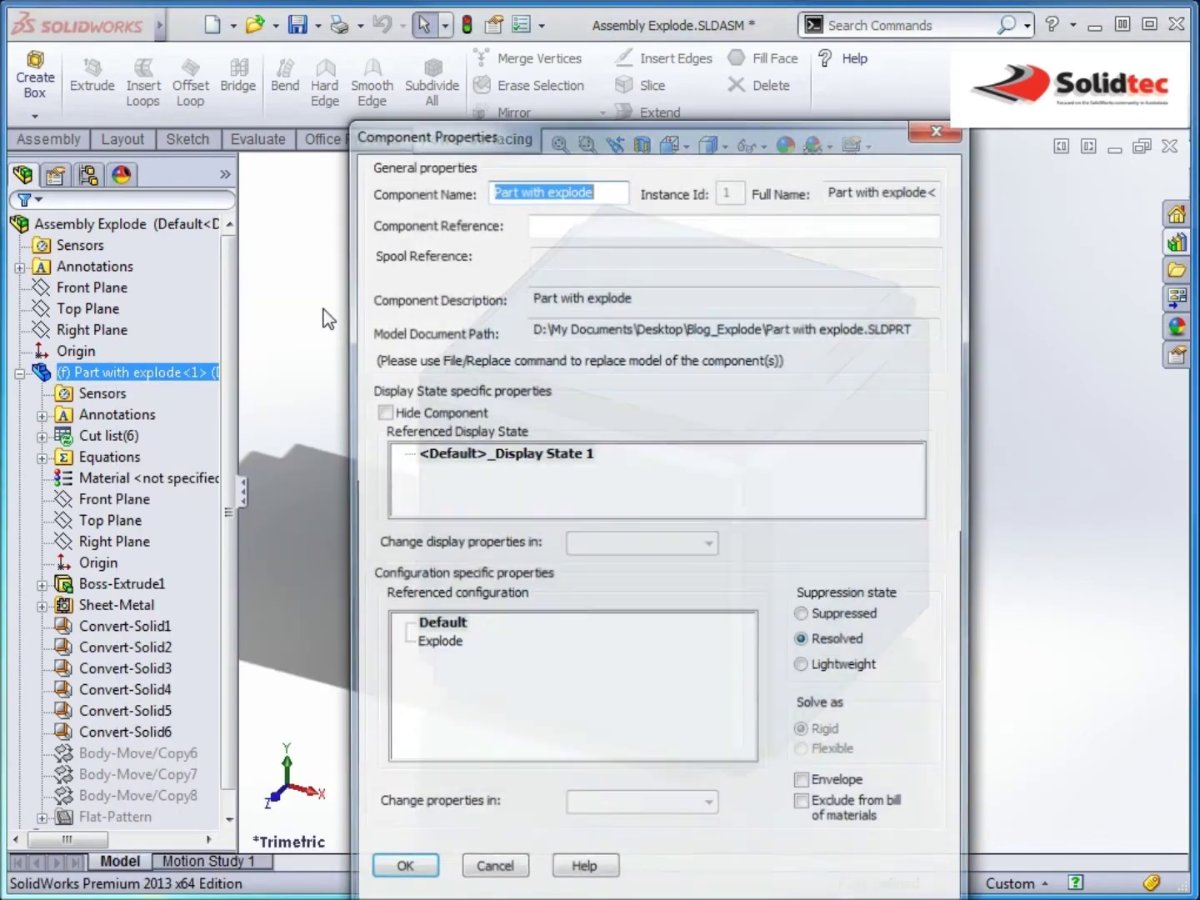
click(437, 645)
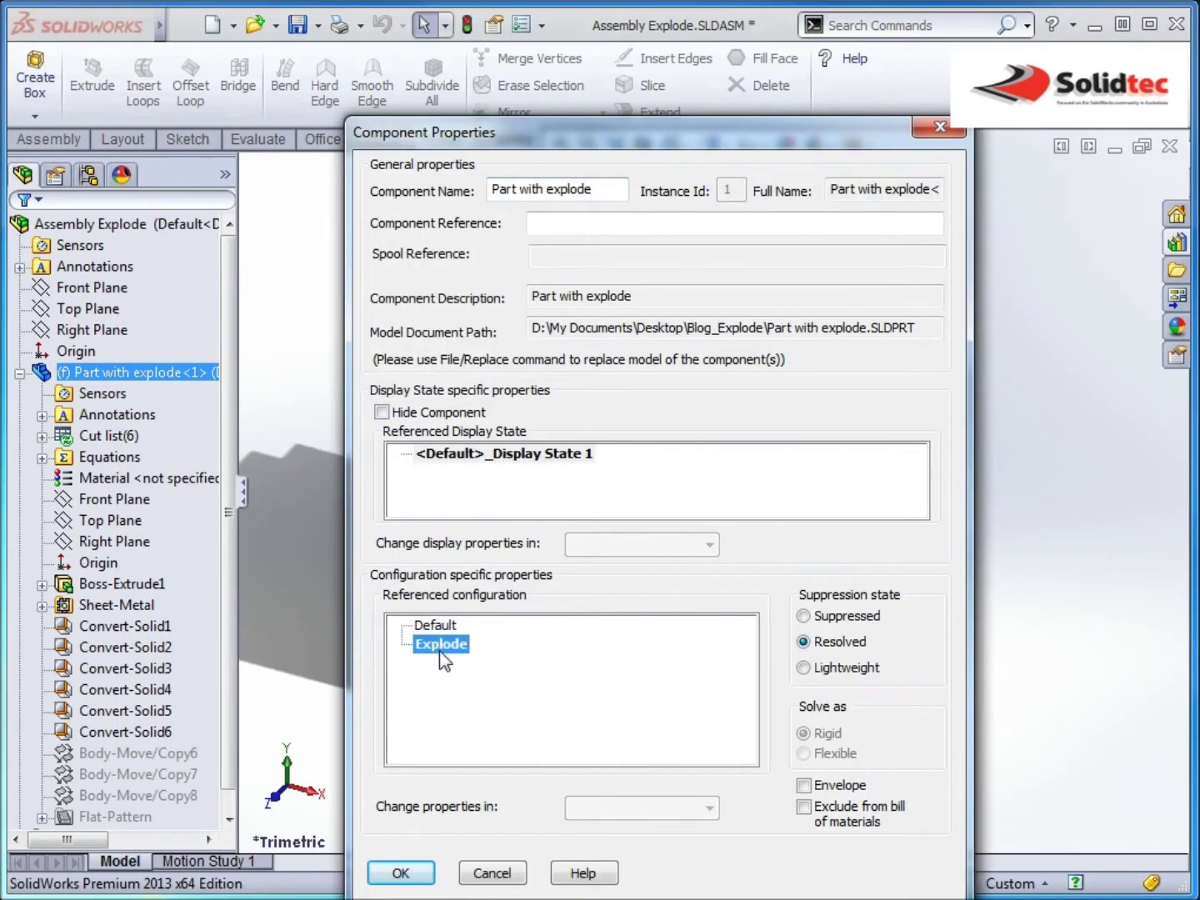
click(398, 872)
scroll(318, 383, down, 2)
middle_drag(318, 380, 390, 350)
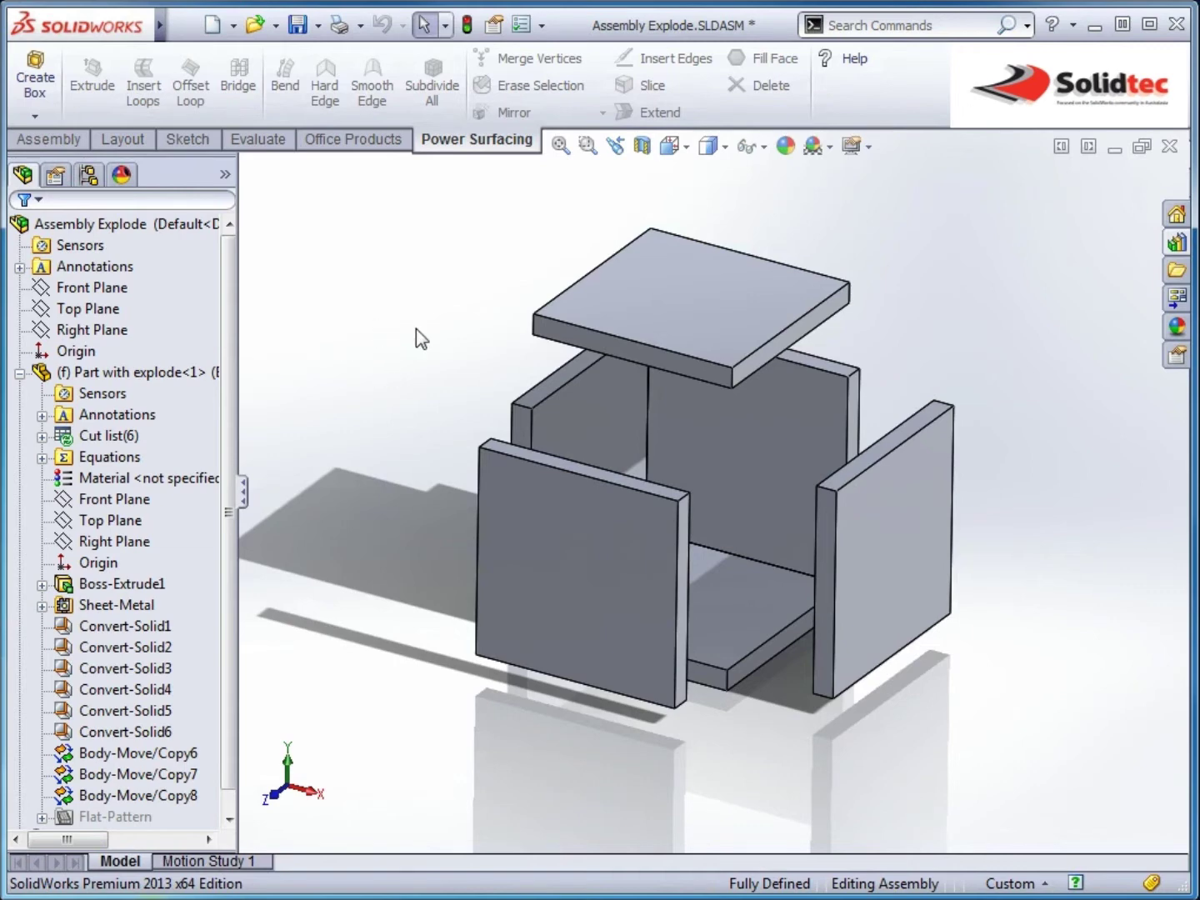
click(1169, 147)
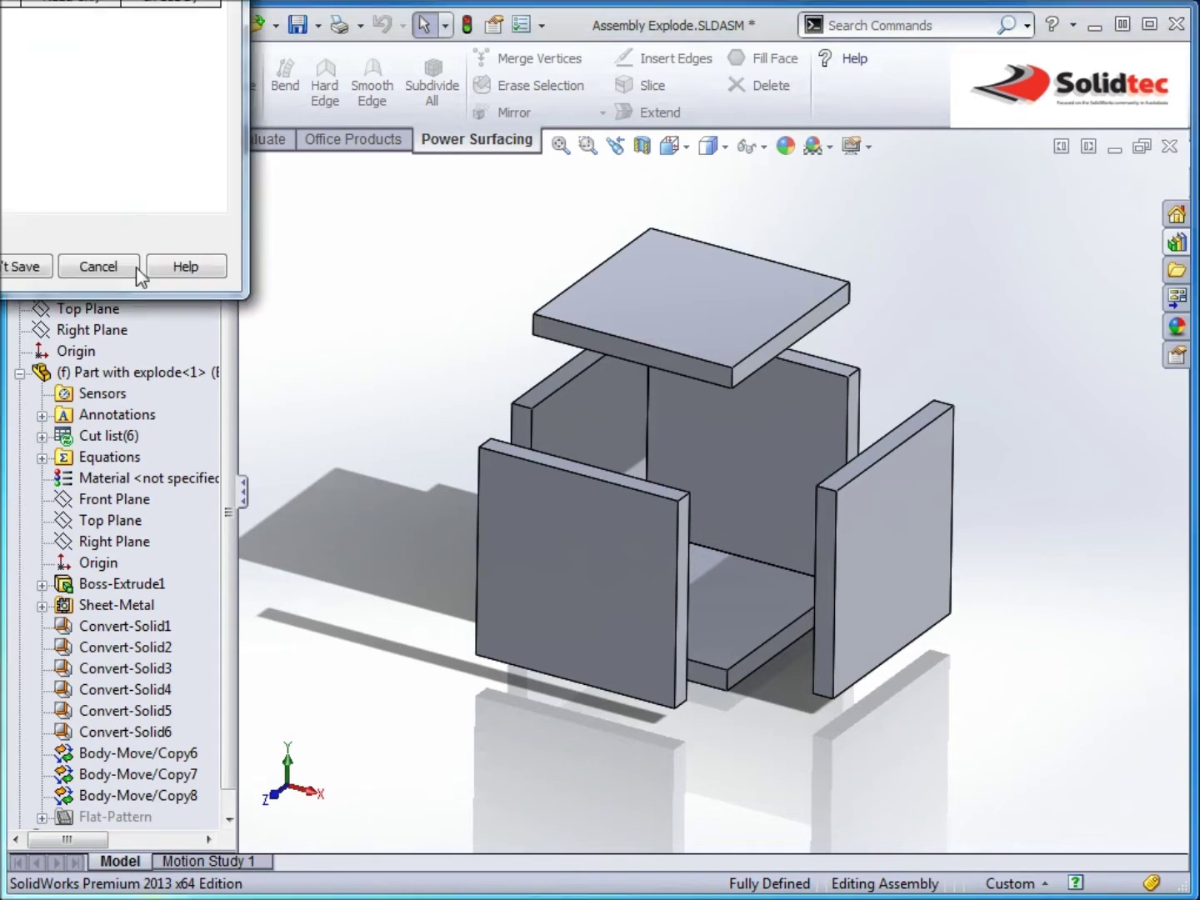
Discard the assembly changes and delete the part's Explode configuration.
click(44, 267)
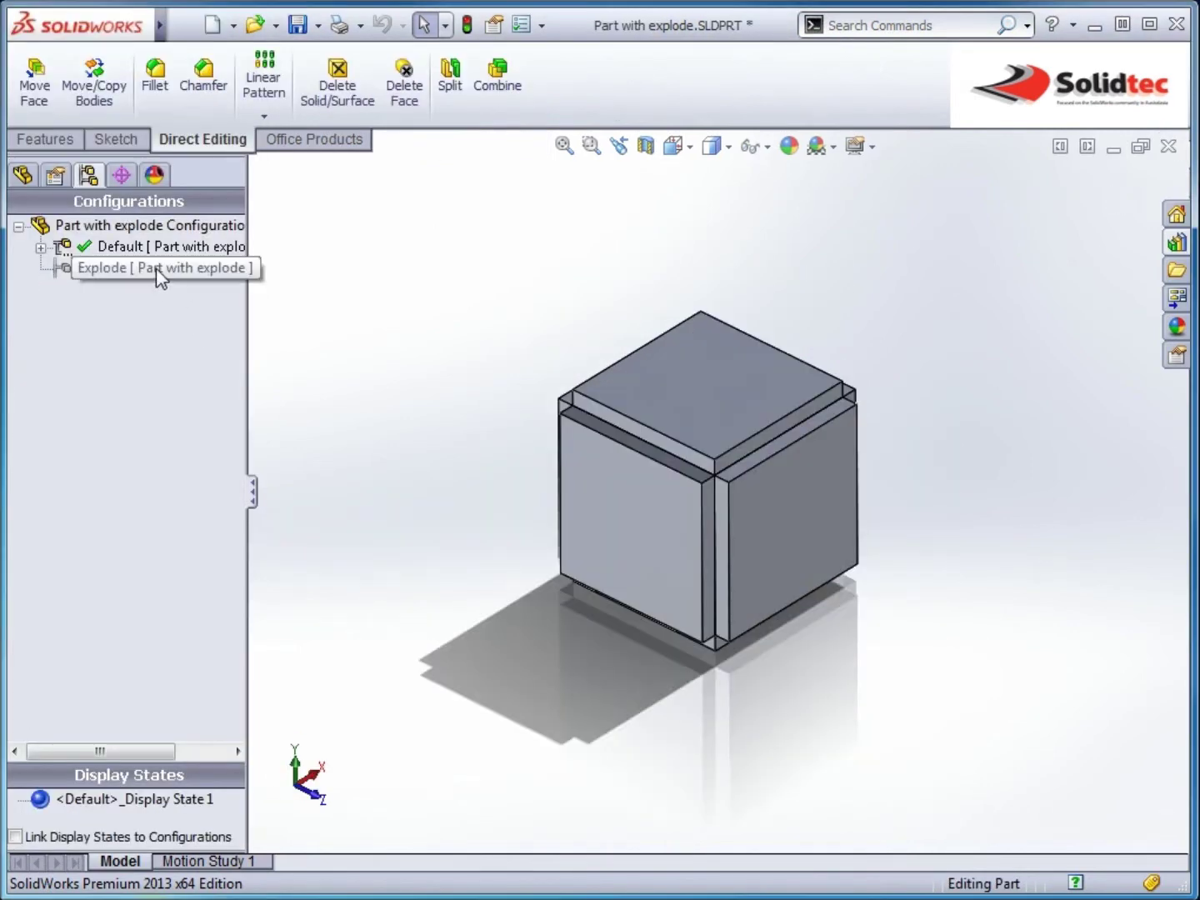
right_click(104, 269)
click(158, 369)
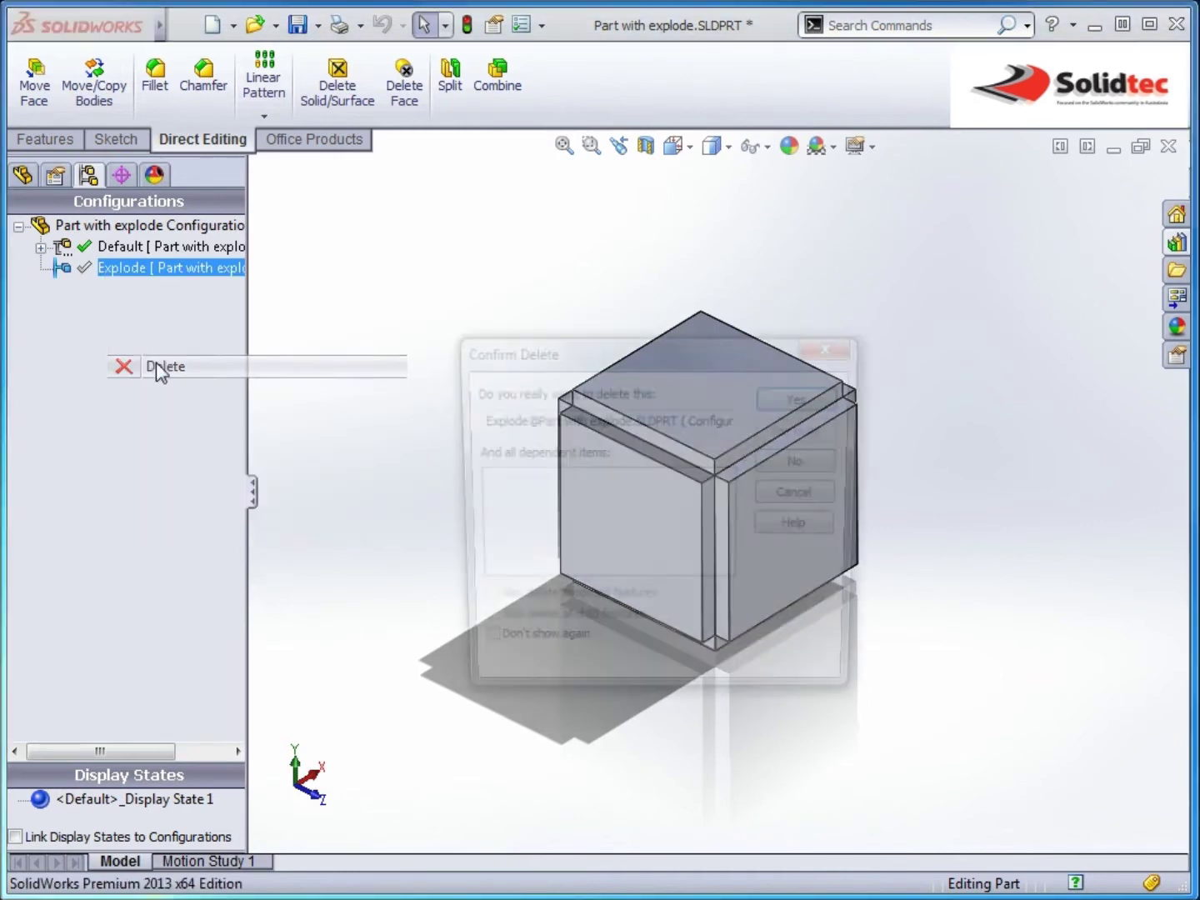
click(805, 398)
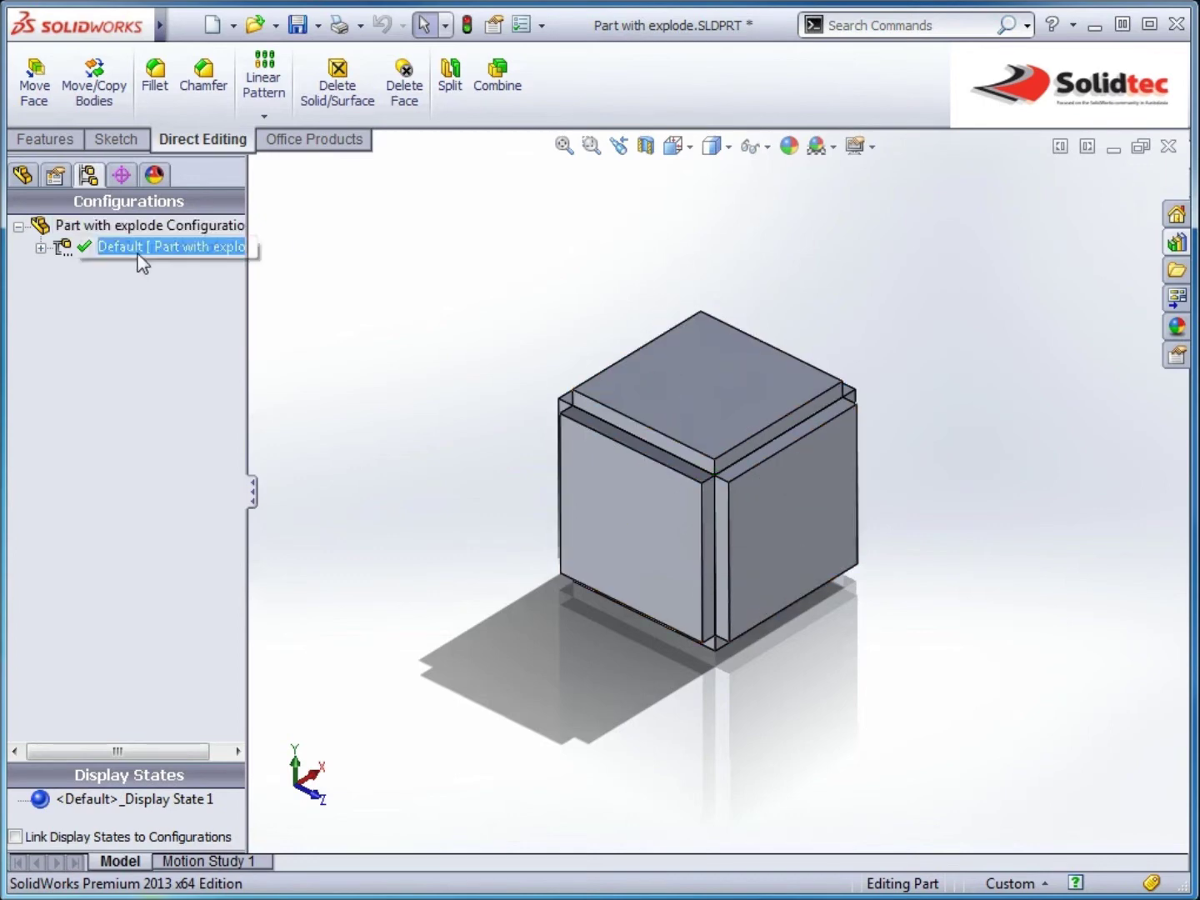
Check ExplView1 under Default, then save and close the part.
click(41, 250)
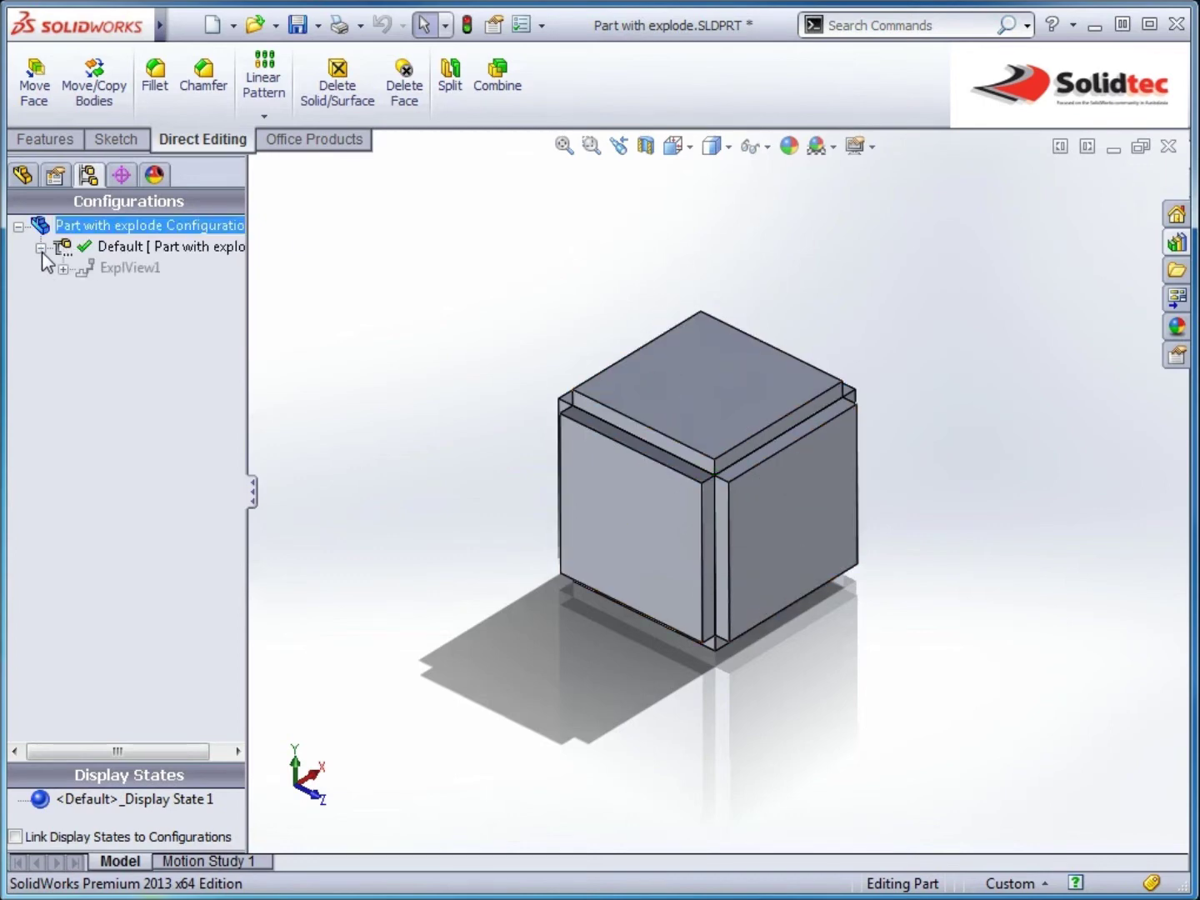
click(128, 266)
click(127, 288)
click(298, 34)
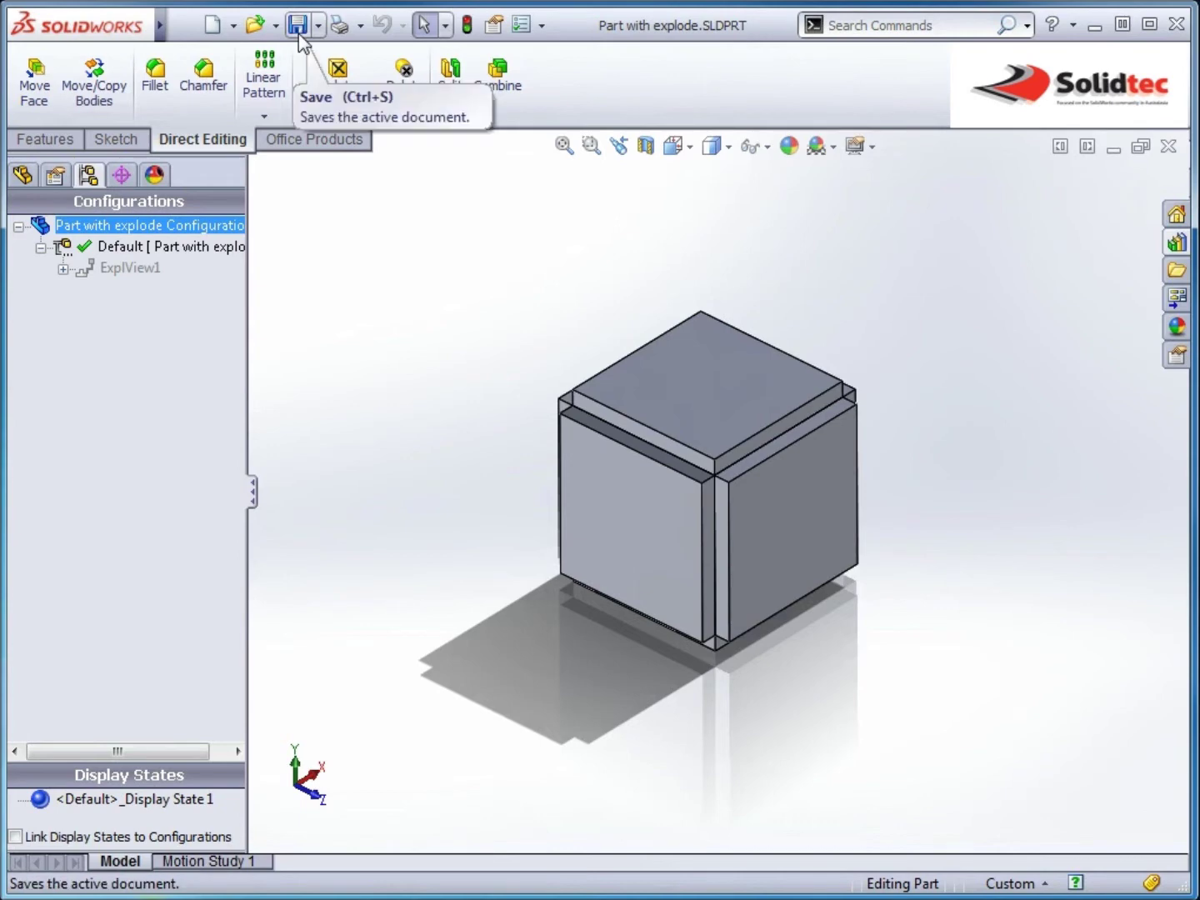
key(ctrl+w)
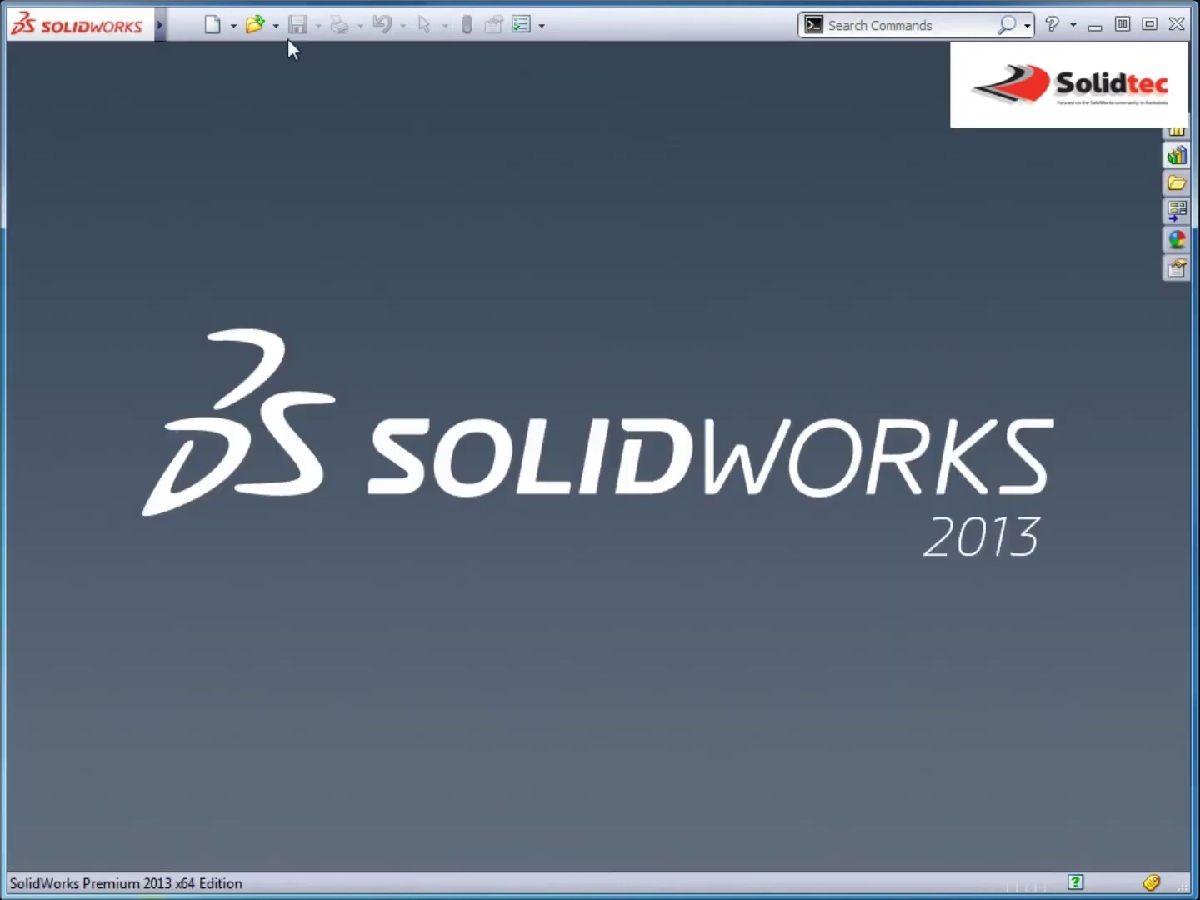
Create a new part and insert the Part with explode file into it.
click(213, 26)
double_click(10, 341)
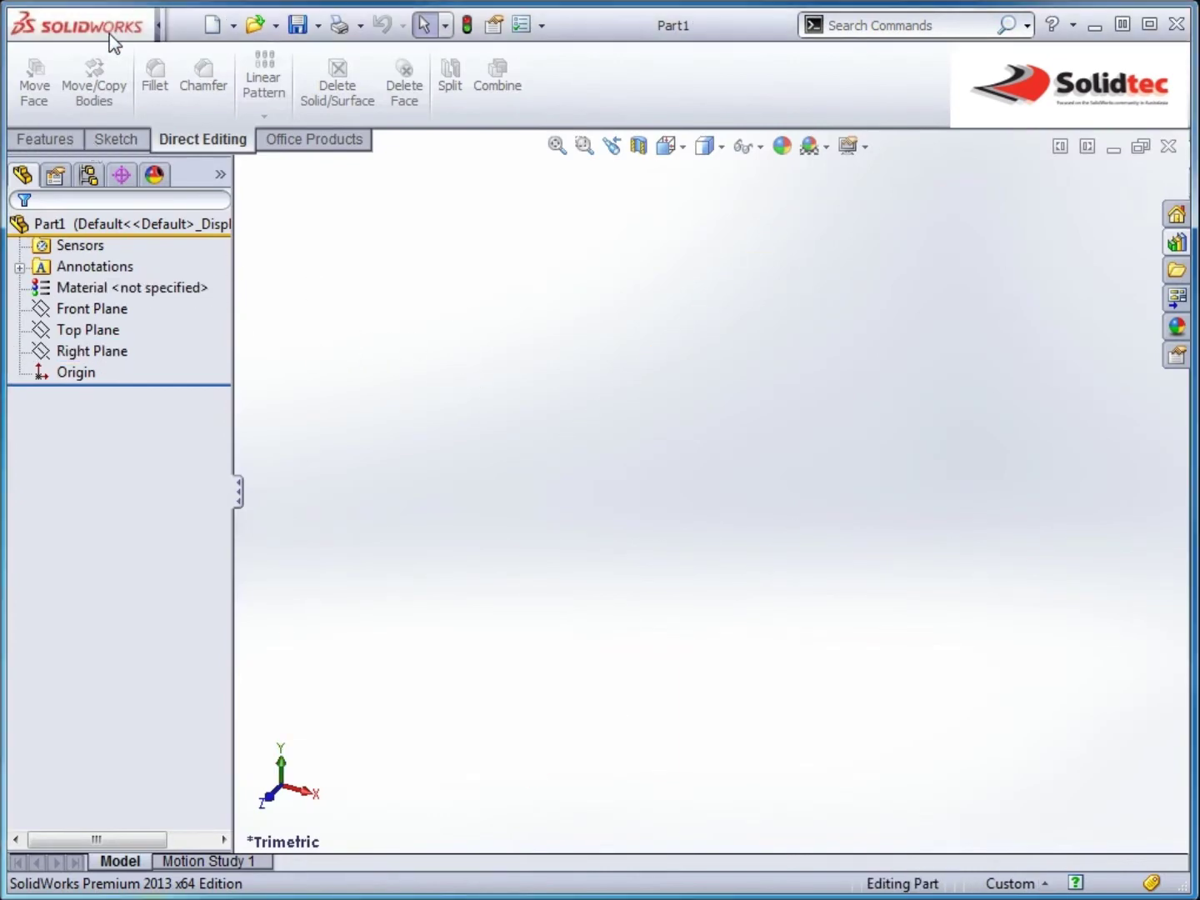
mouse_move(109, 34)
click(314, 27)
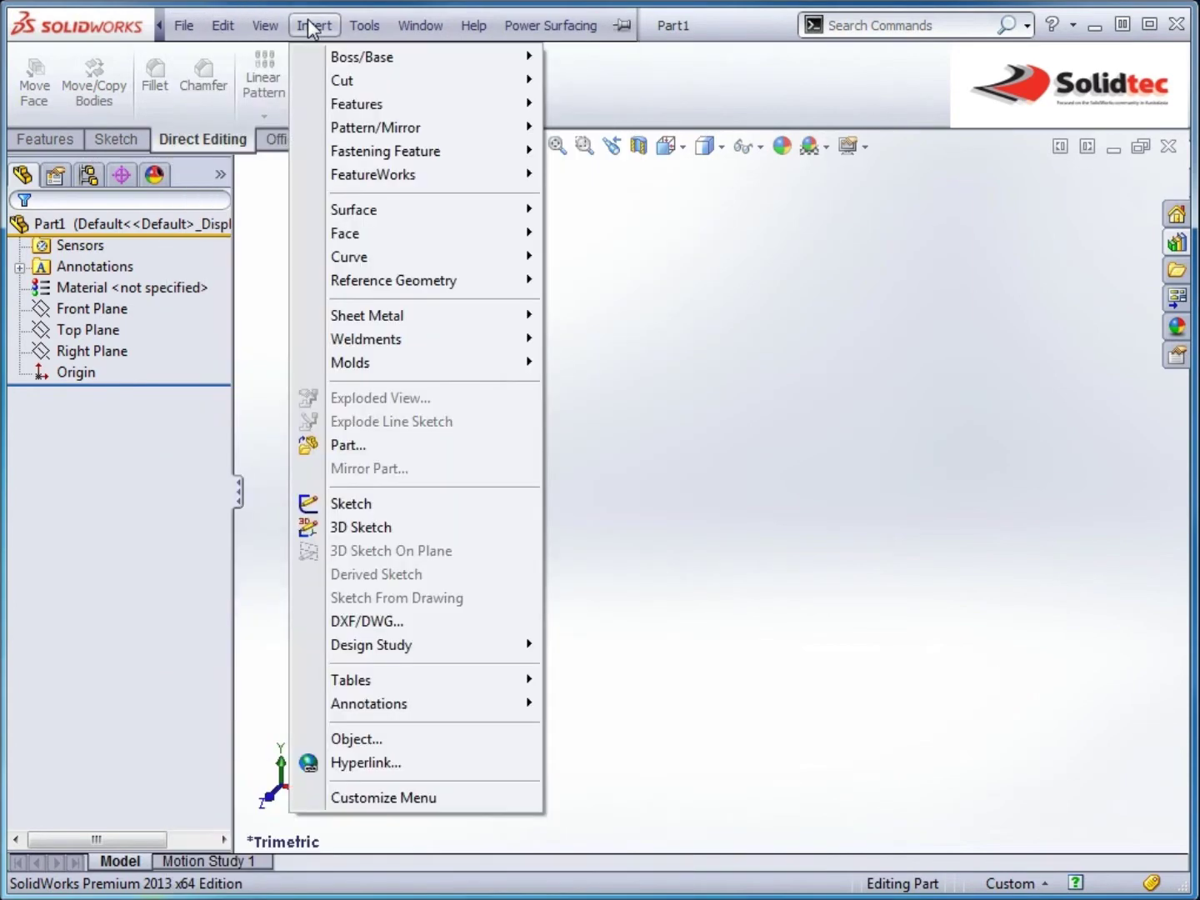
click(350, 446)
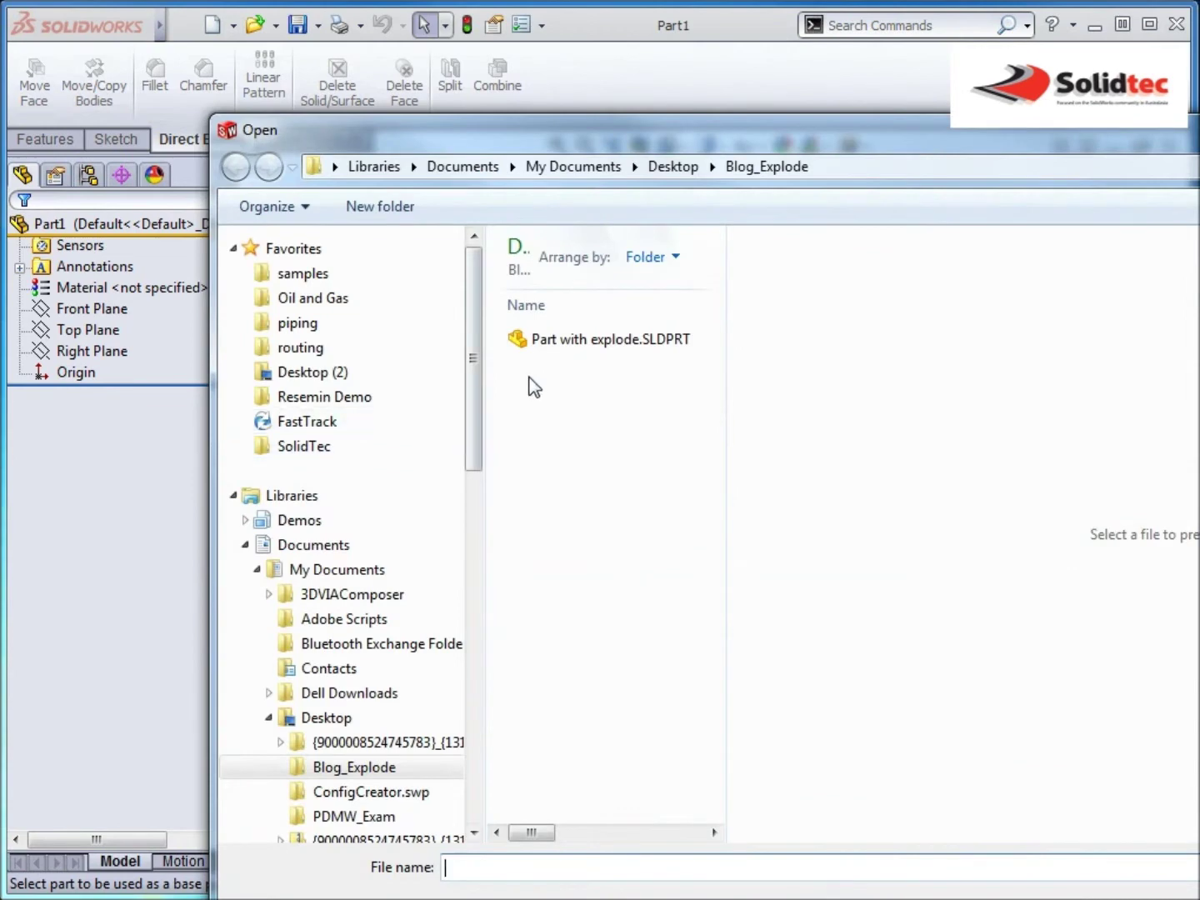
click(583, 343)
key(Return)
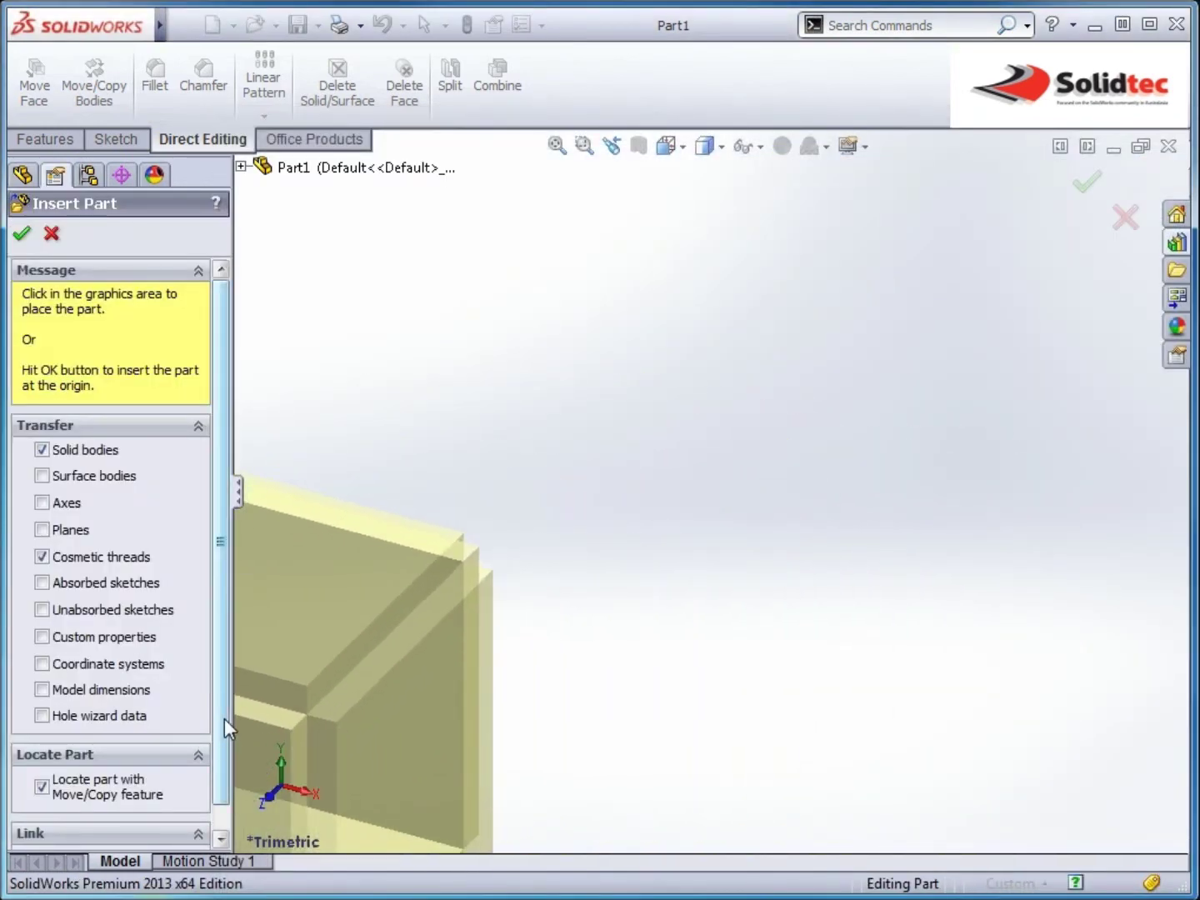
Break the link to the original part and place it at the origin.
scroll(224, 718, down, 1)
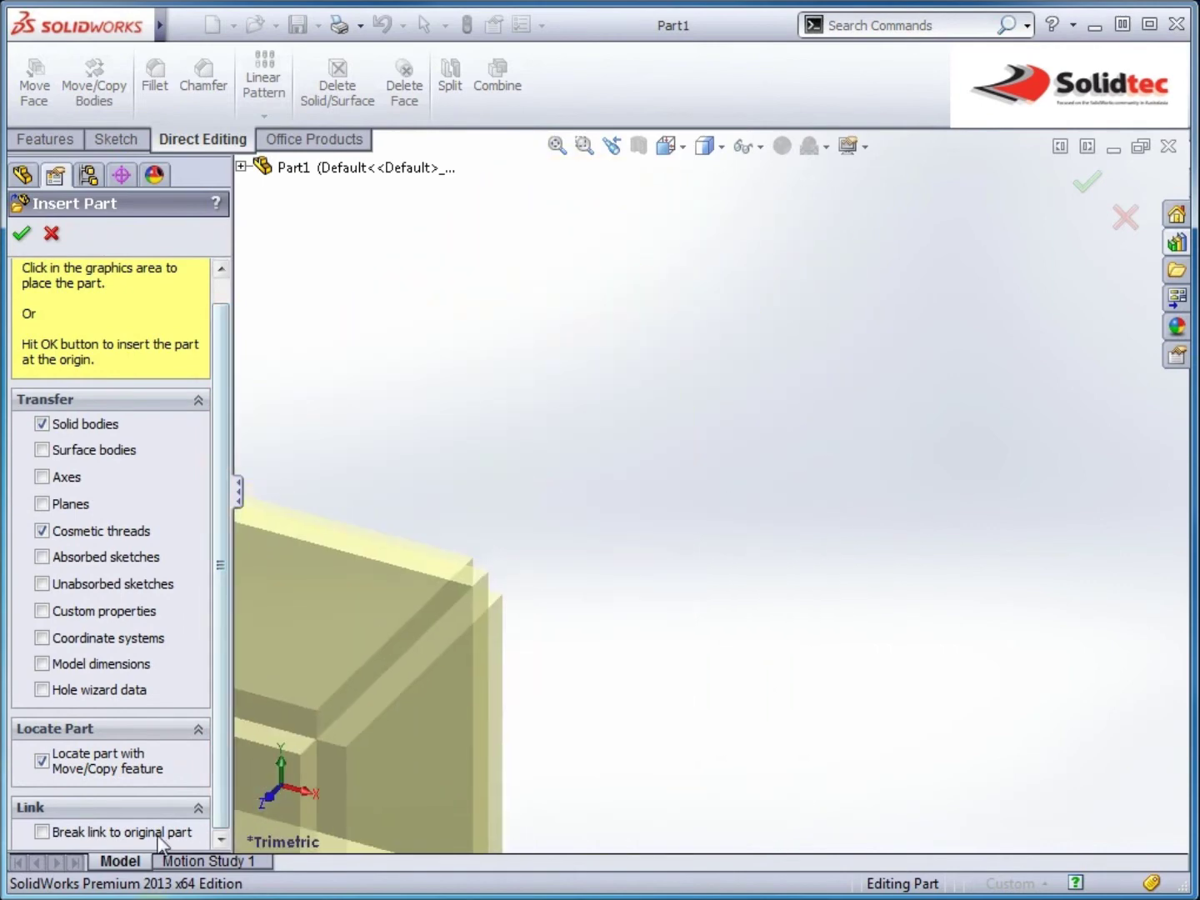
click(49, 831)
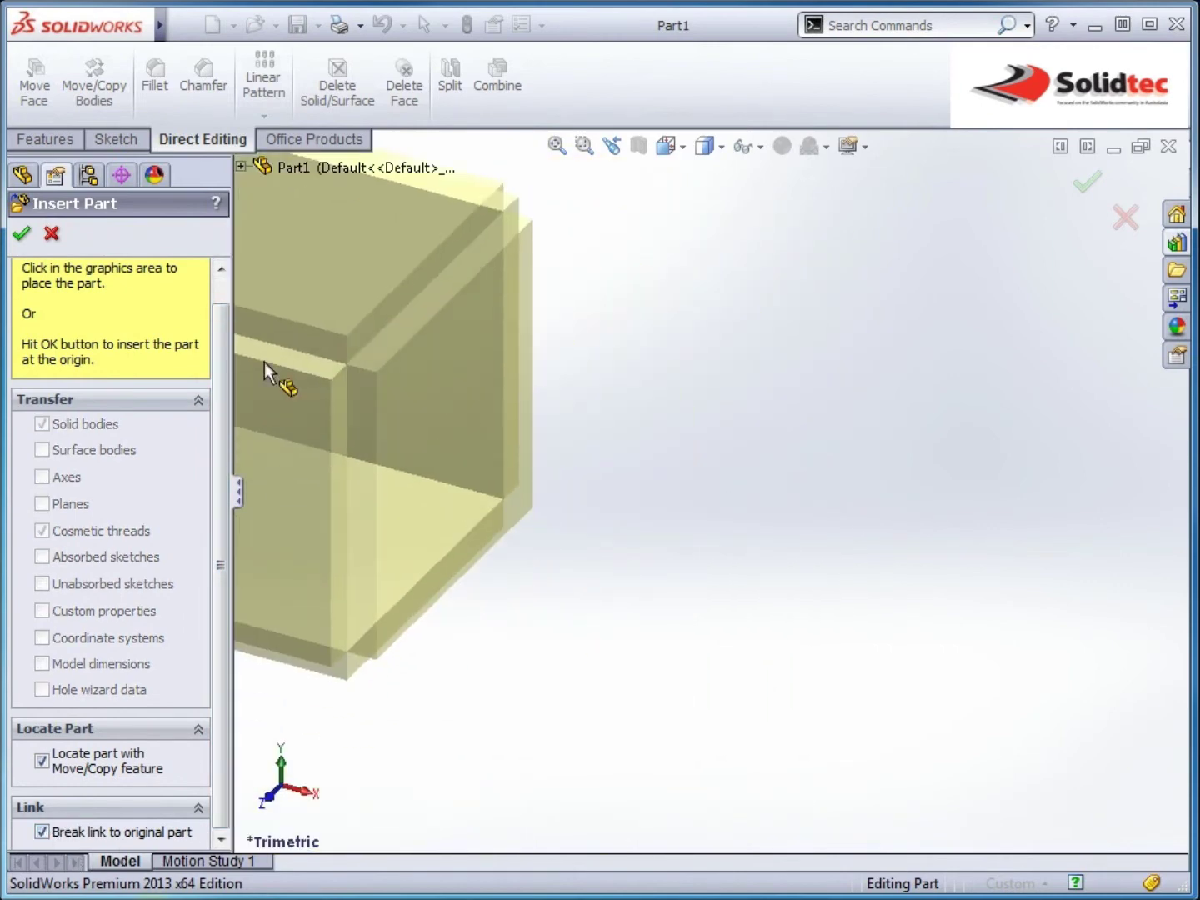
click(23, 238)
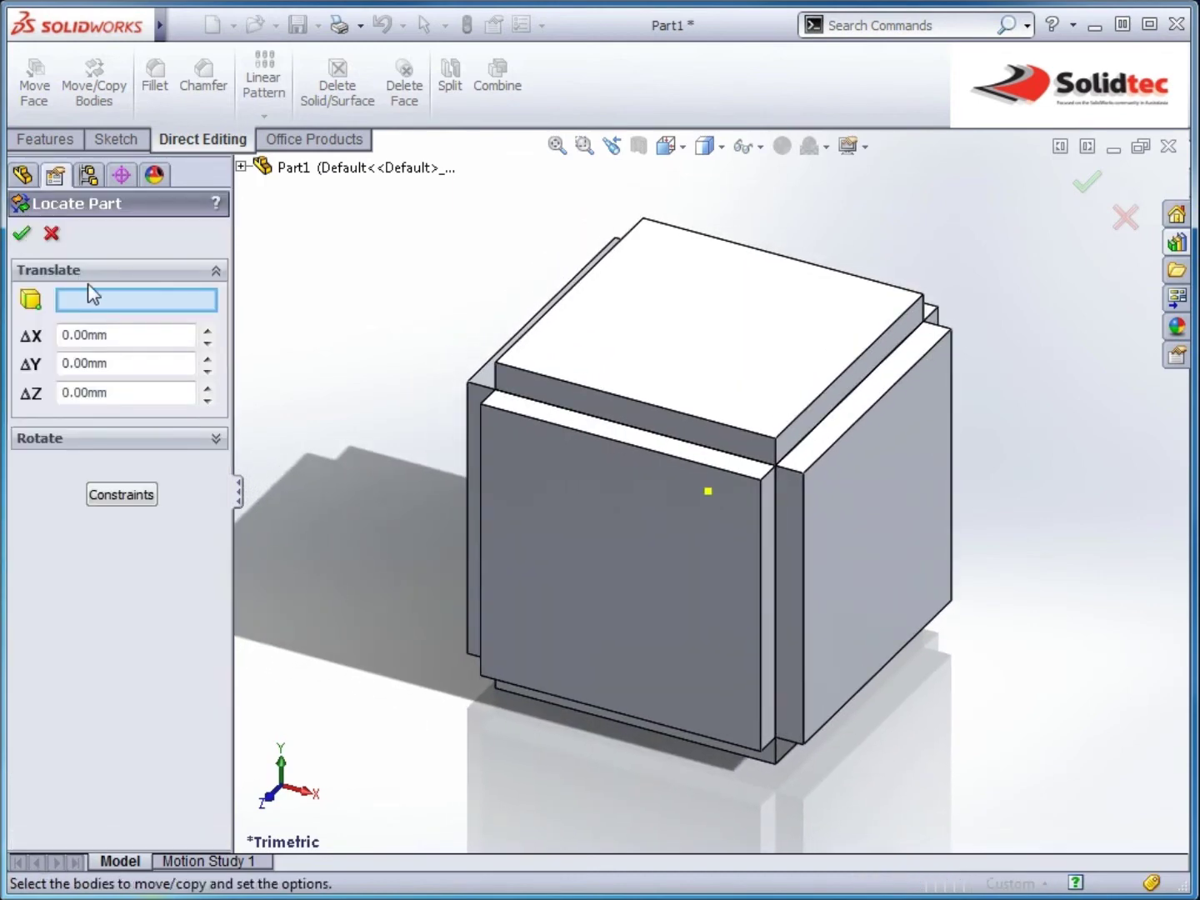
click(53, 236)
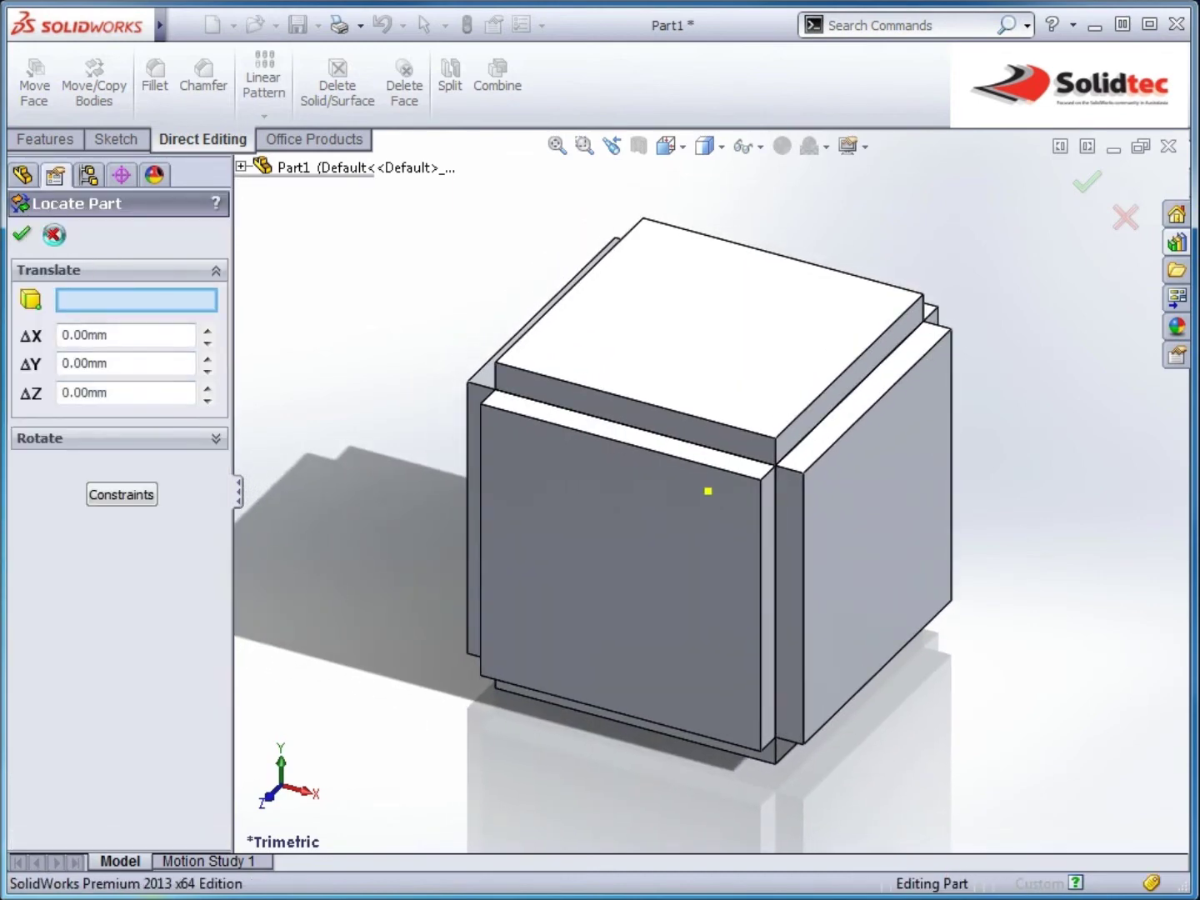
Inspect the inserted features folder and its Sheet-Metal feature in the tree.
click(133, 416)
click(132, 435)
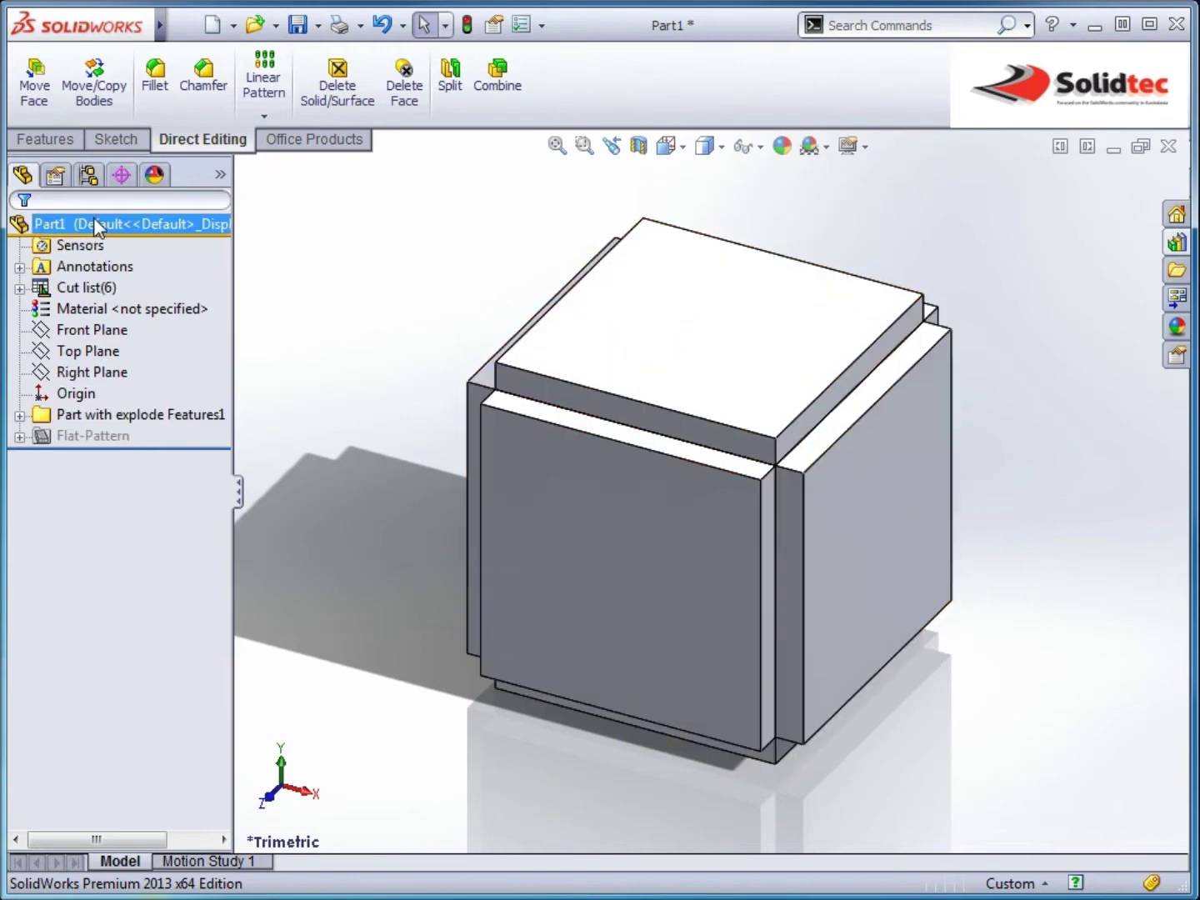
click(94, 177)
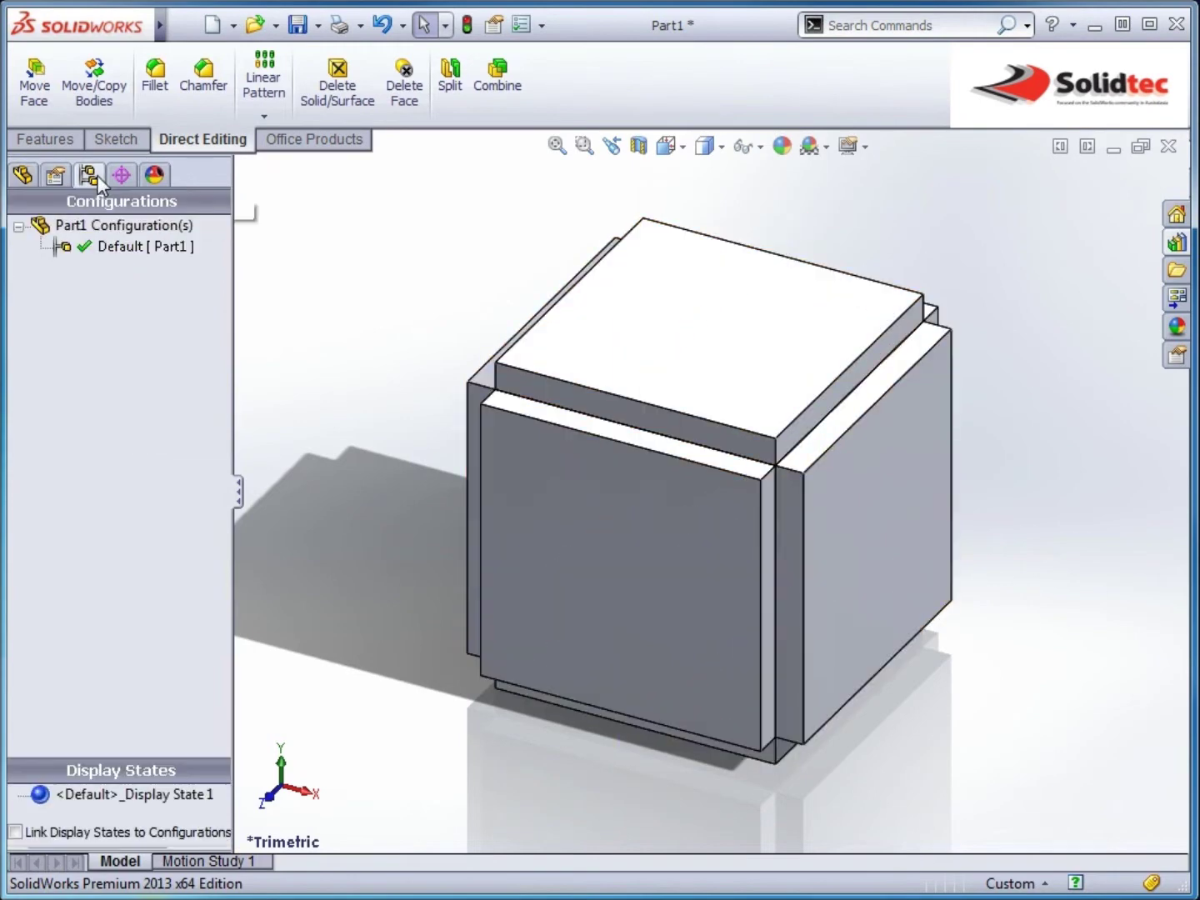
click(22, 176)
click(19, 414)
click(116, 457)
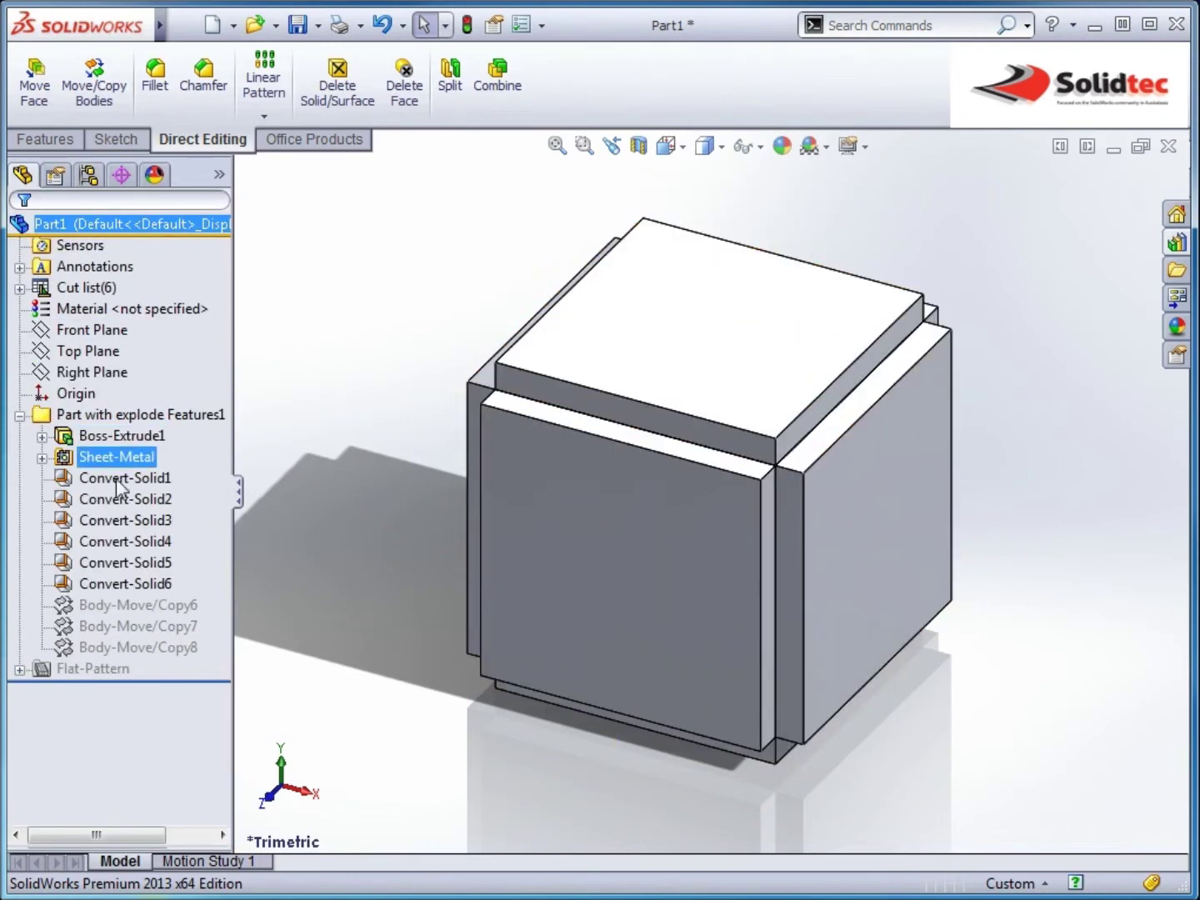
click(19, 414)
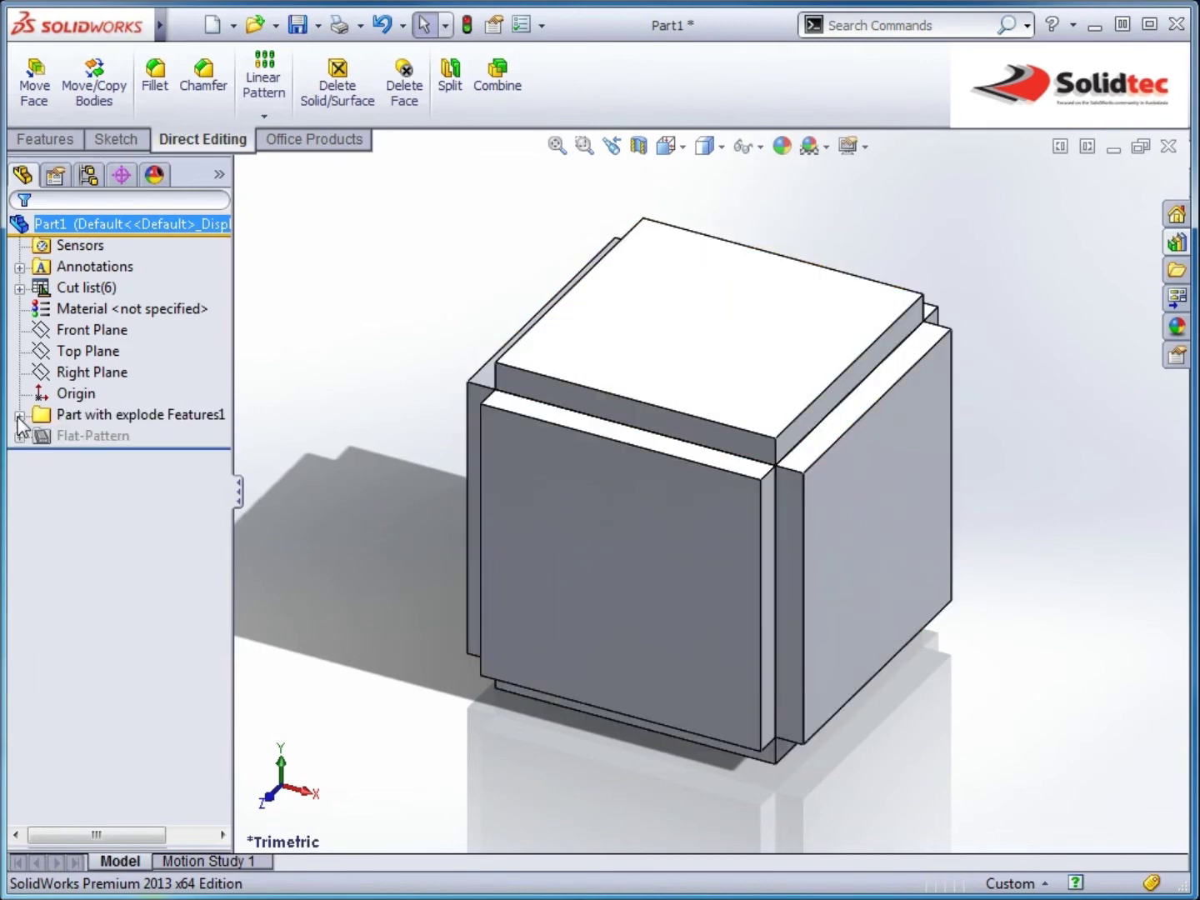
Add a new configuration named Explode.
click(88, 176)
right_click(109, 356)
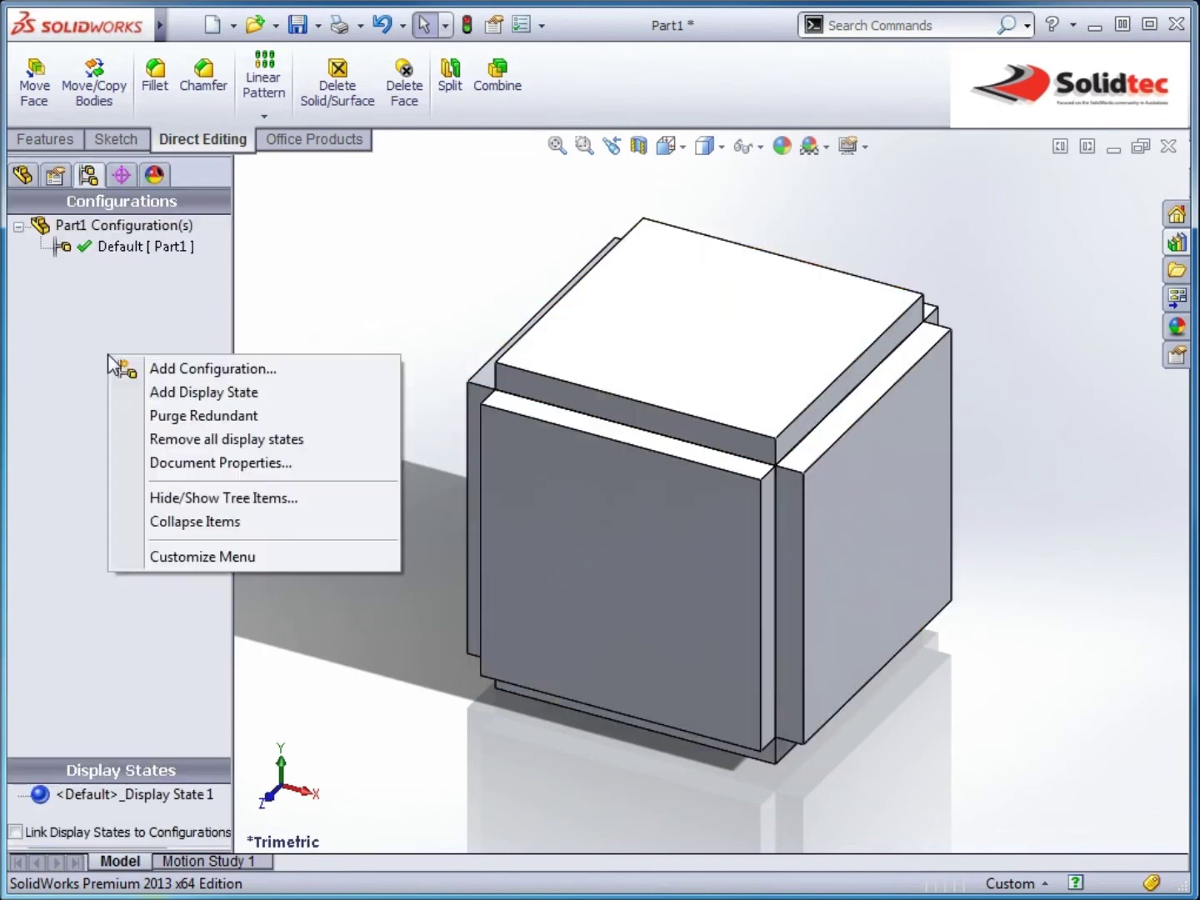
click(169, 371)
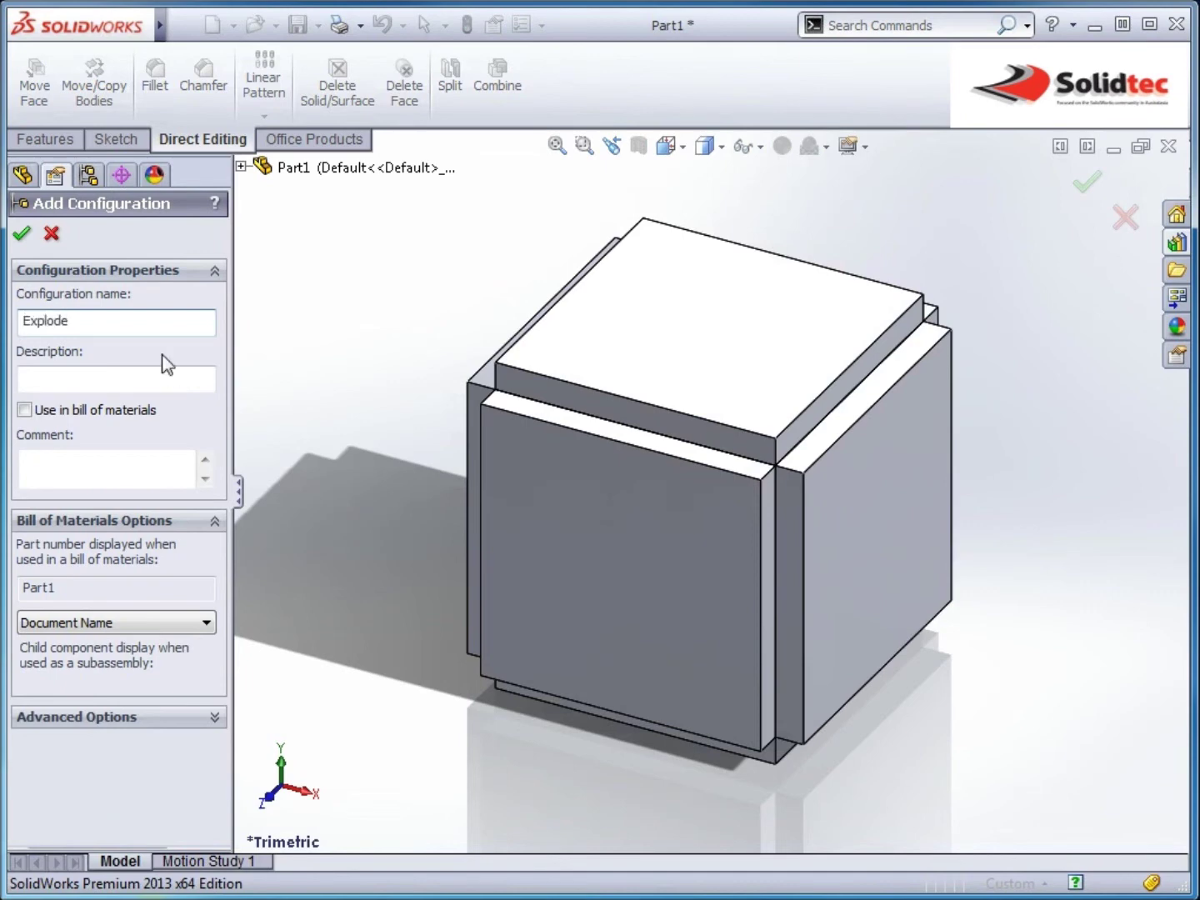
click(24, 234)
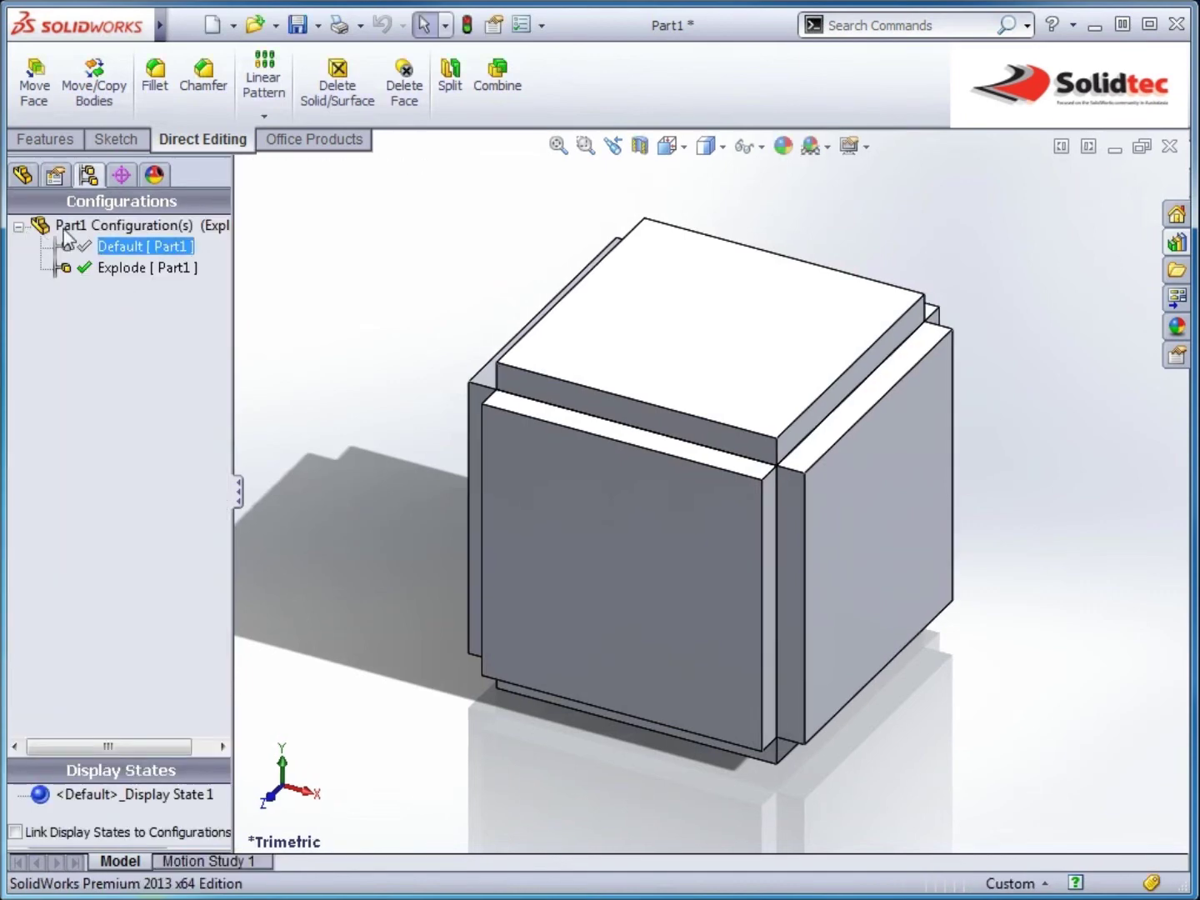
Suppress the inserted Part with explode features folder in this configuration.
click(21, 182)
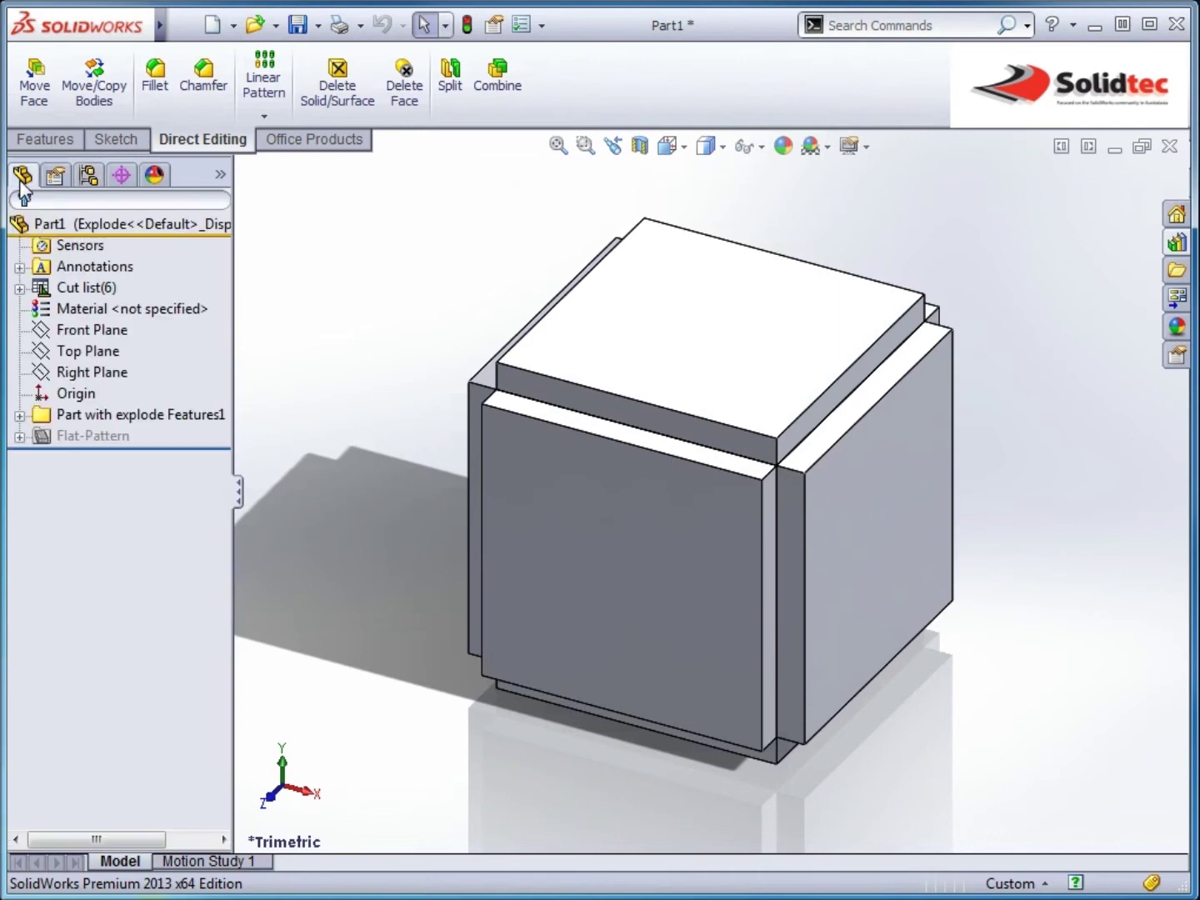
right_click(92, 415)
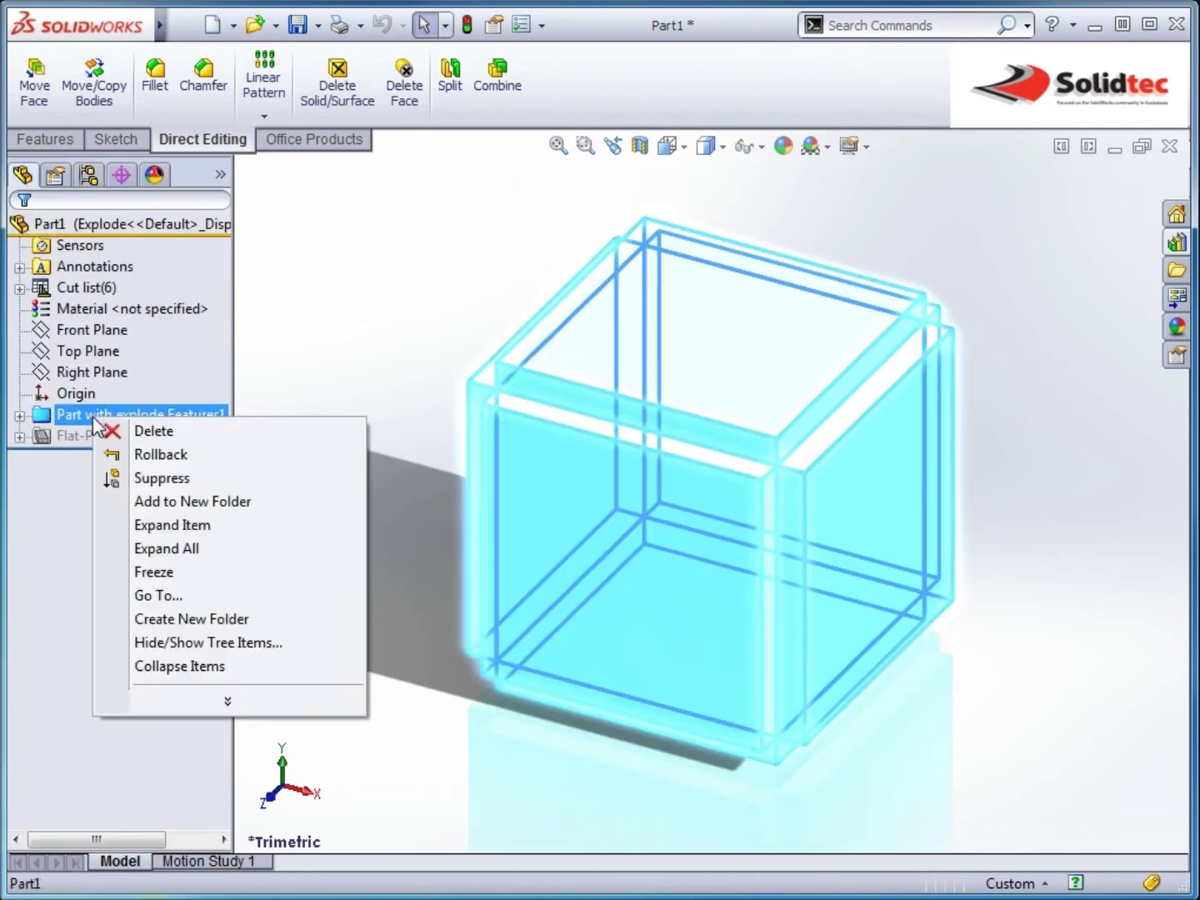
click(153, 478)
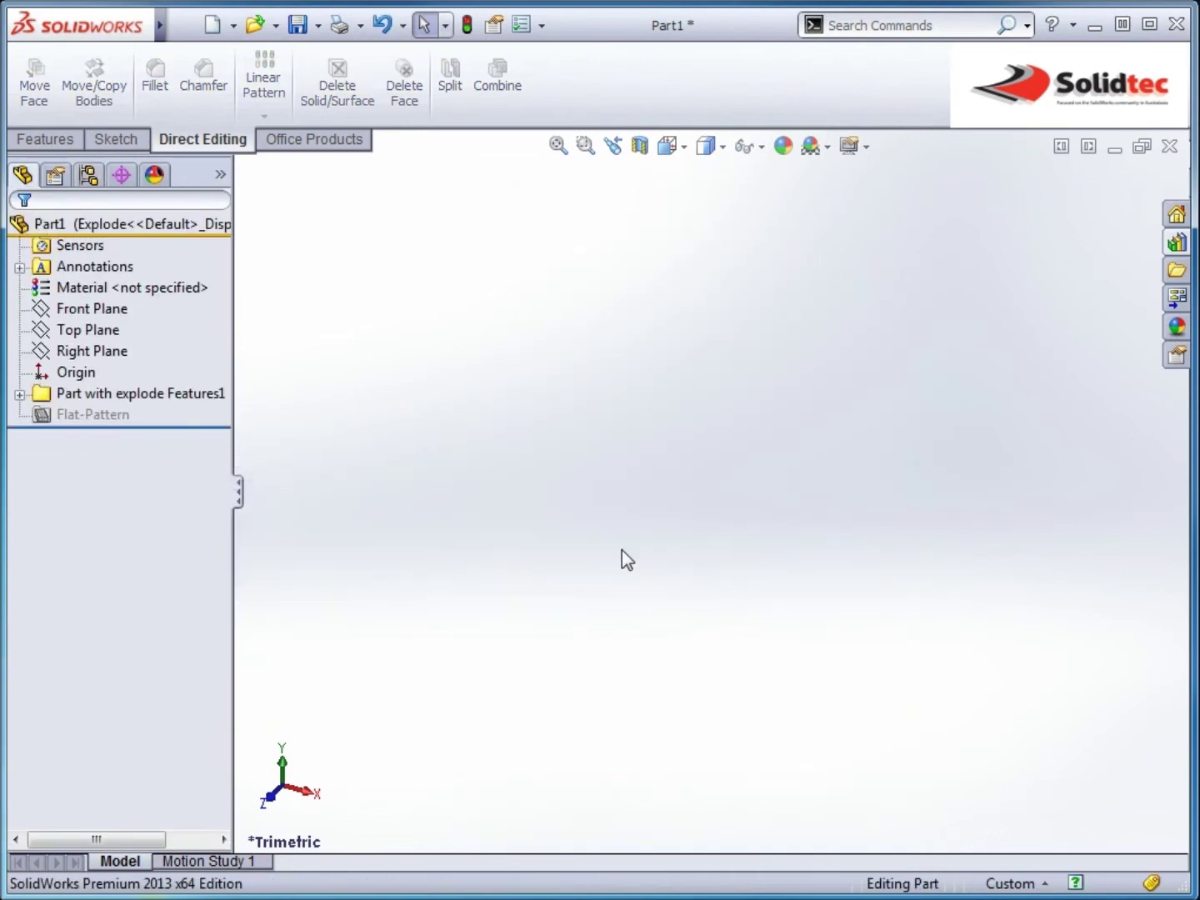
Save the part as 'New Explode Part' in the Blog_Explode folder.
click(296, 26)
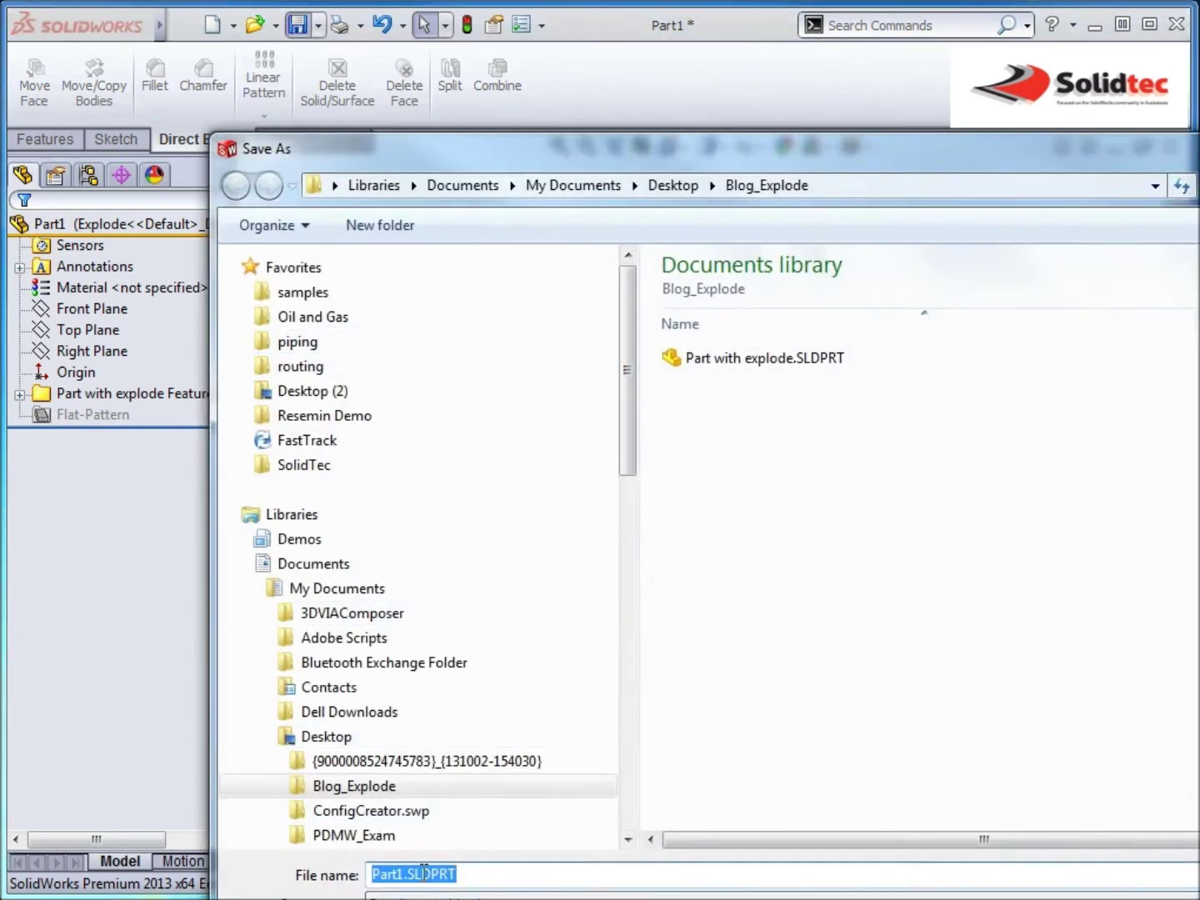
text(New Explode Part)
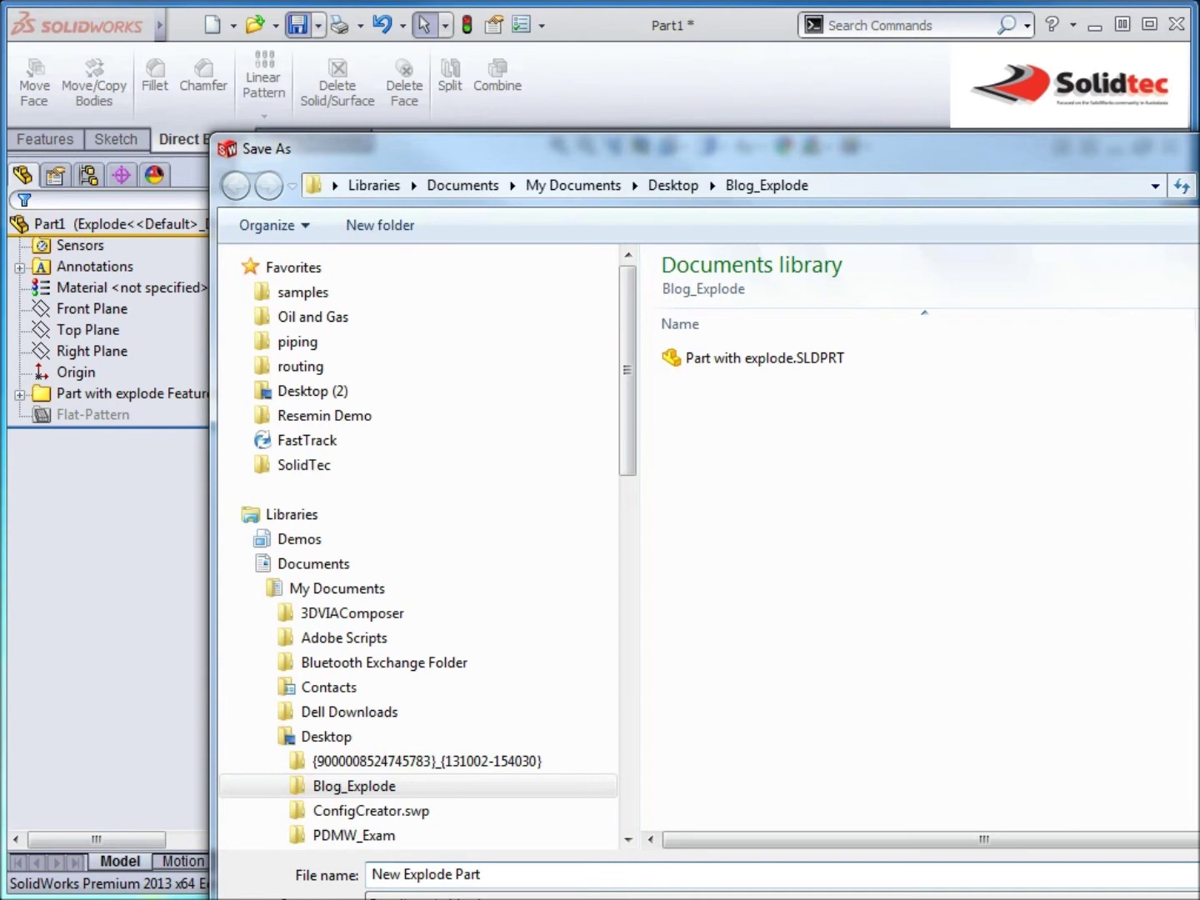
key(Return)
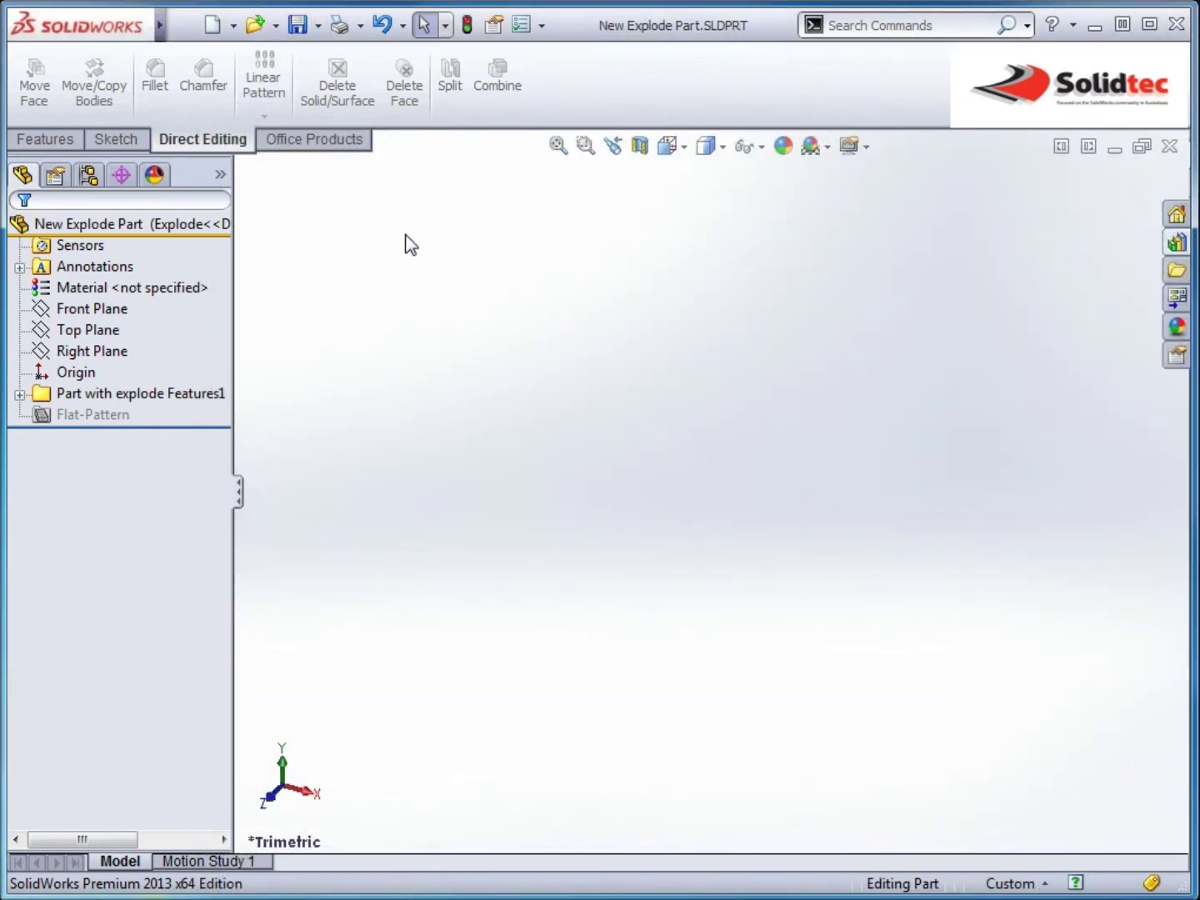
click(252, 34)
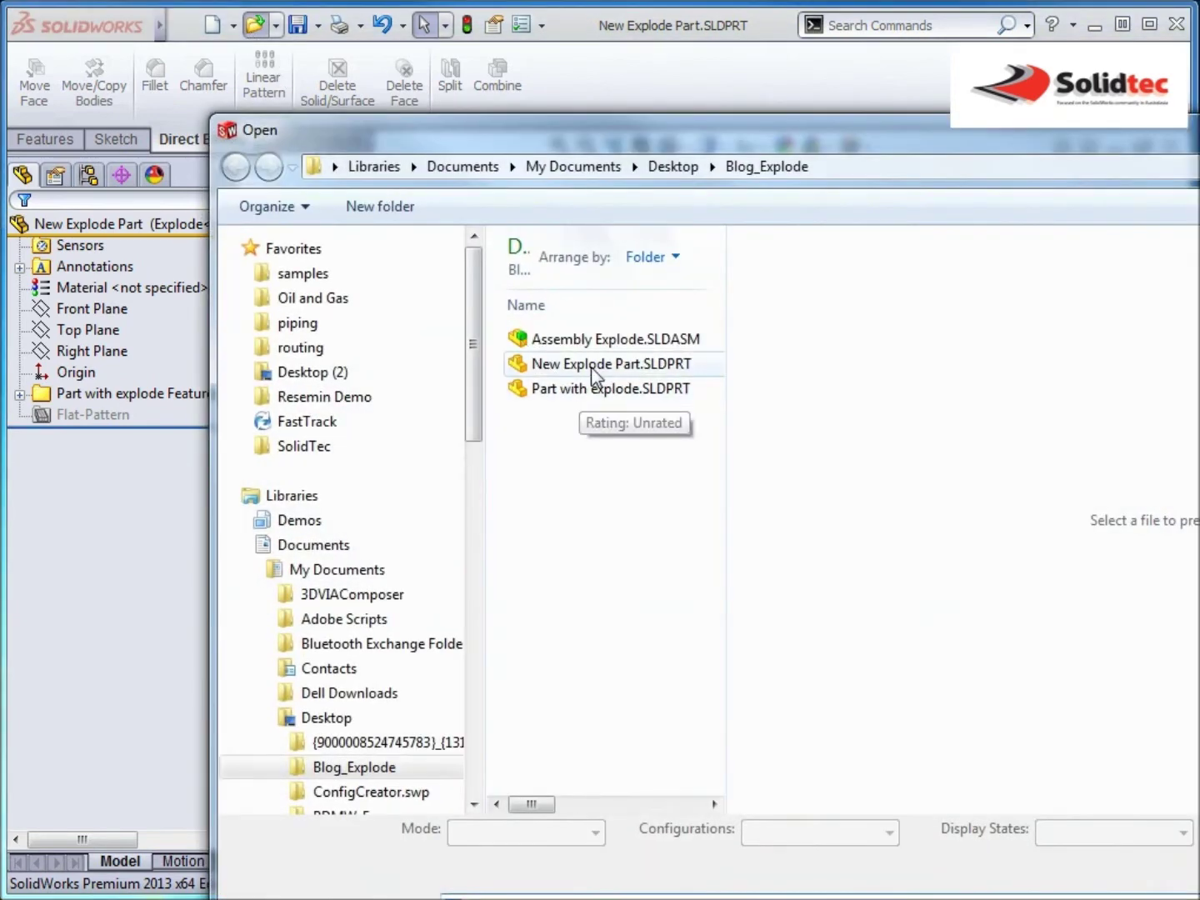
Open Part with explode.SLDPRT and activate its ExplView1 exploded view under Default.
double_click(582, 399)
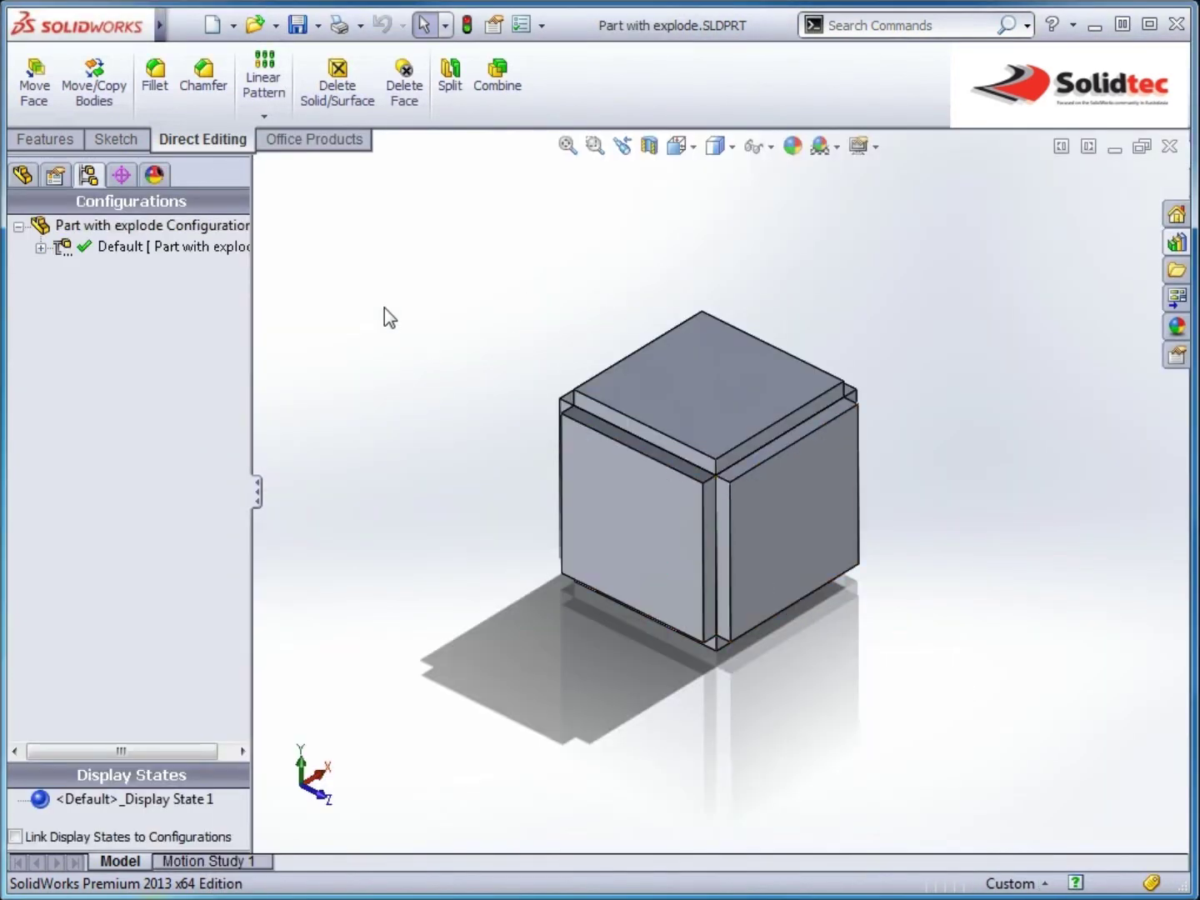
click(40, 248)
click(96, 268)
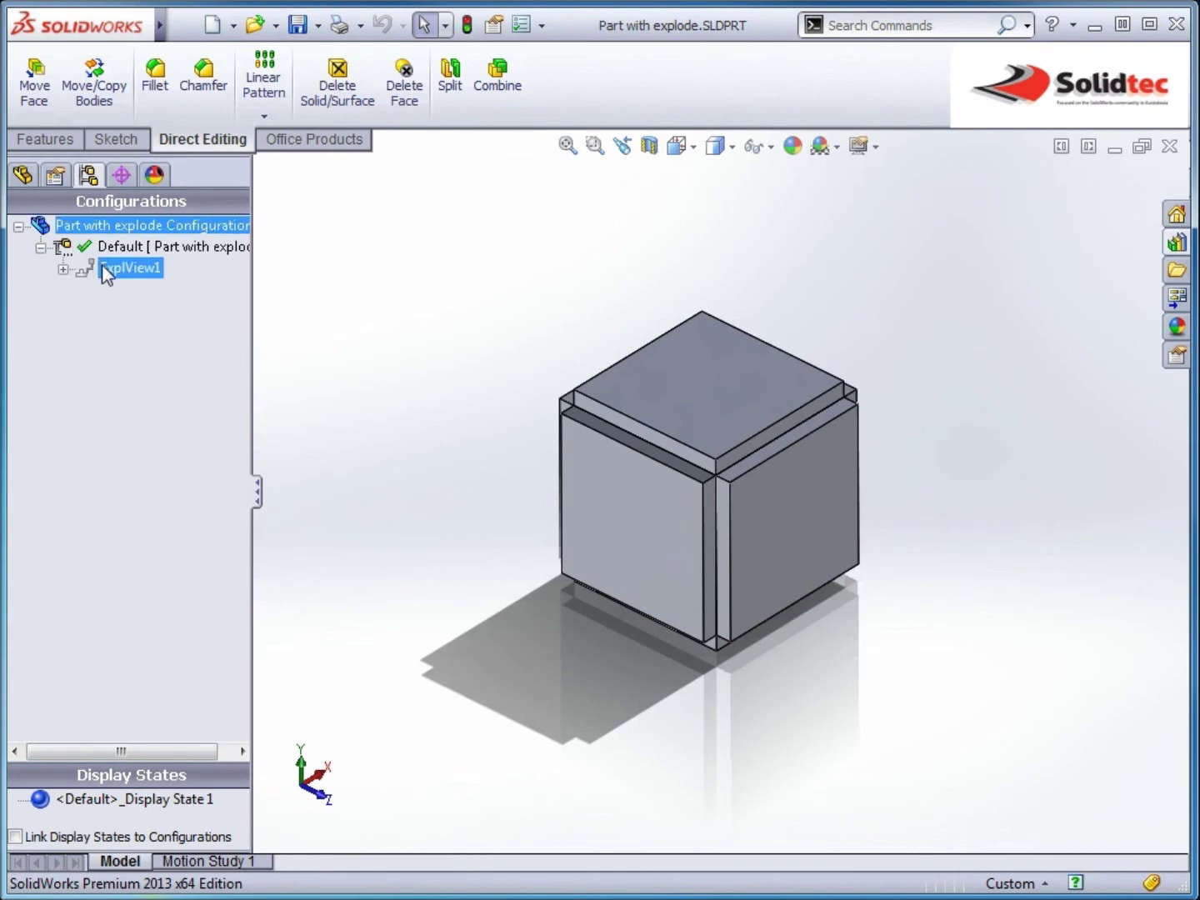
double_click(102, 267)
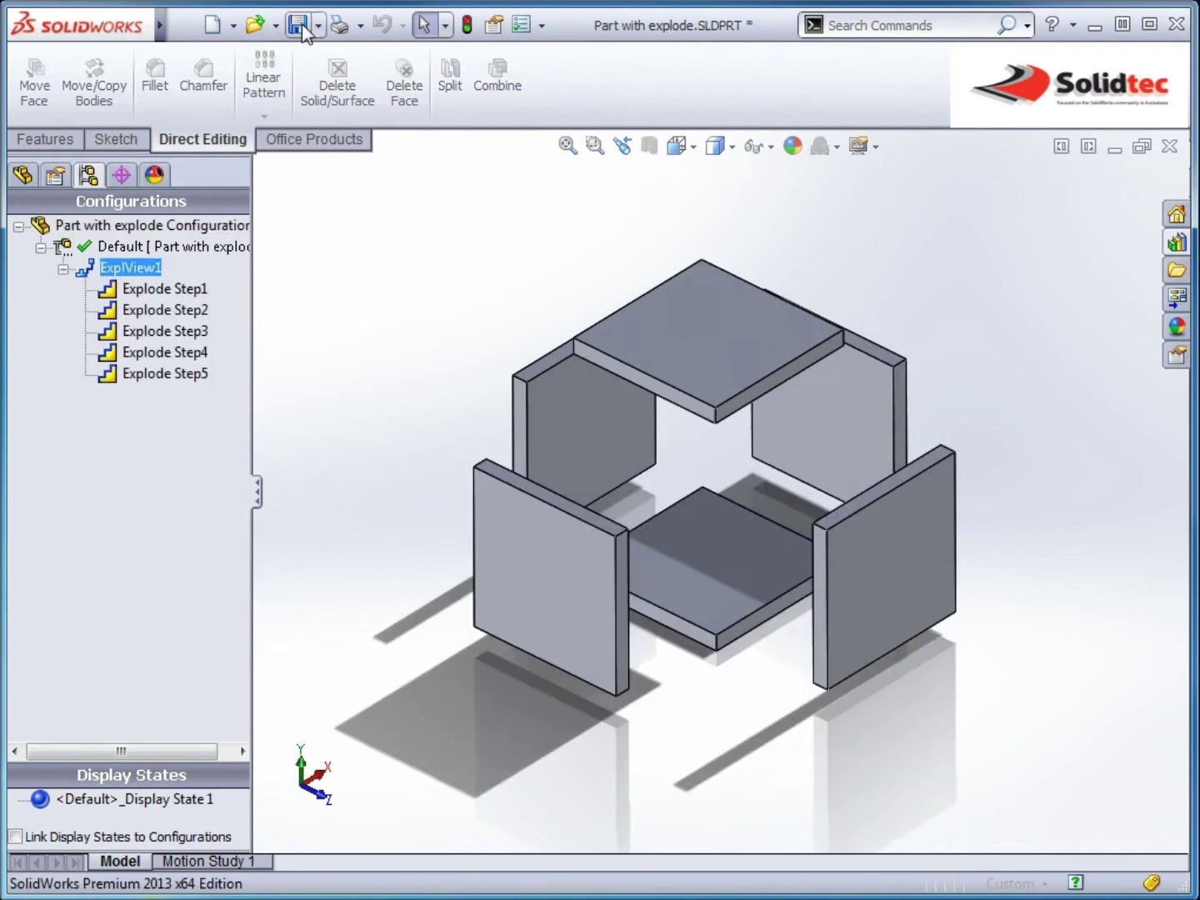
Save and close Part with explode, then make New Explode Part's Explode configuration active.
click(297, 27)
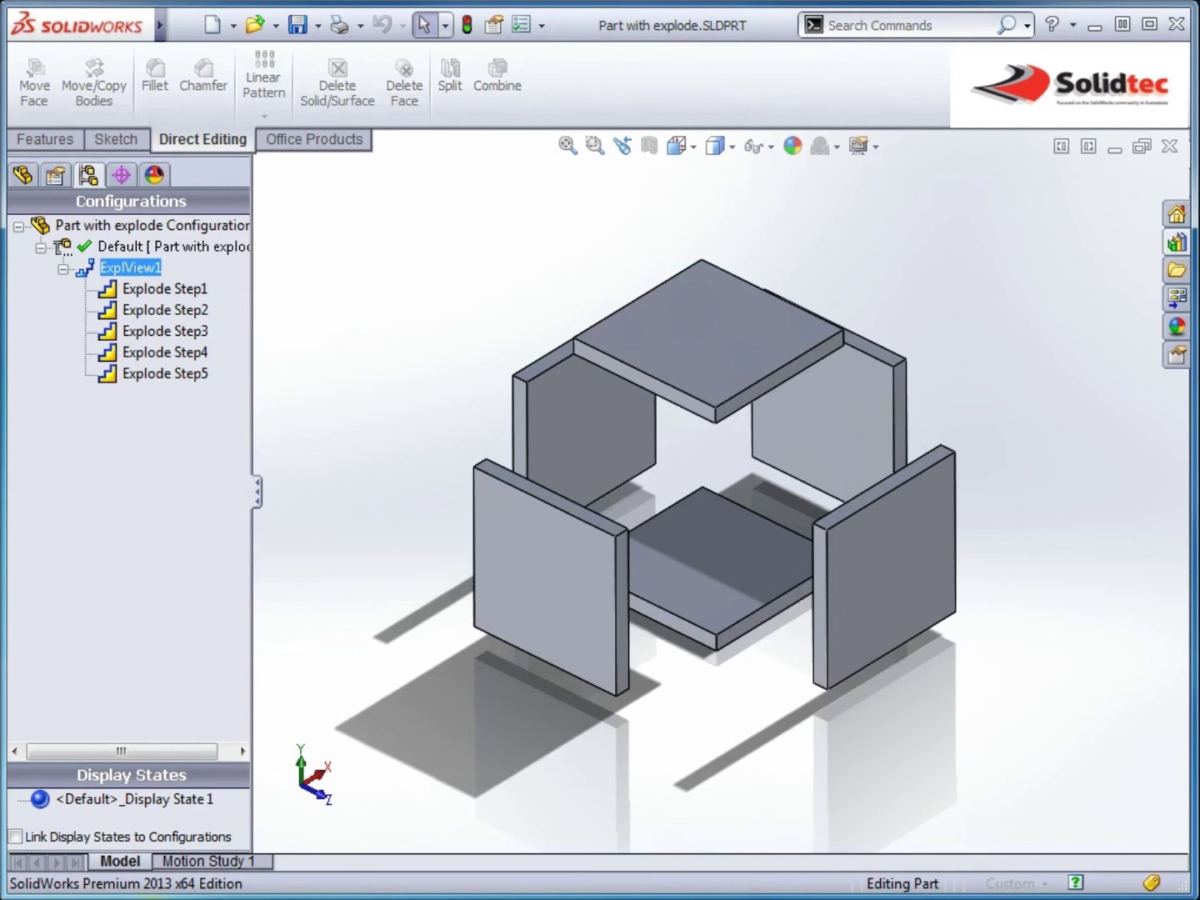
click(1170, 147)
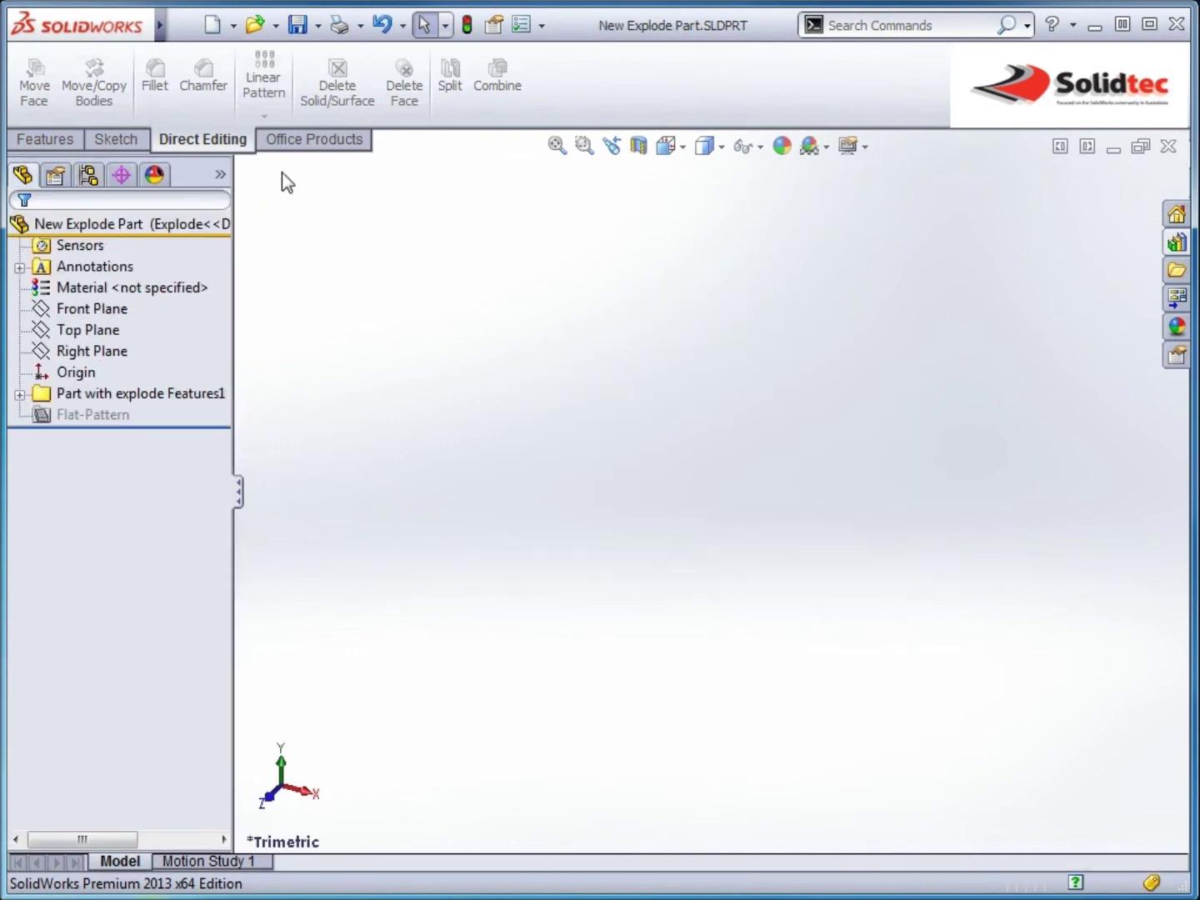
click(100, 173)
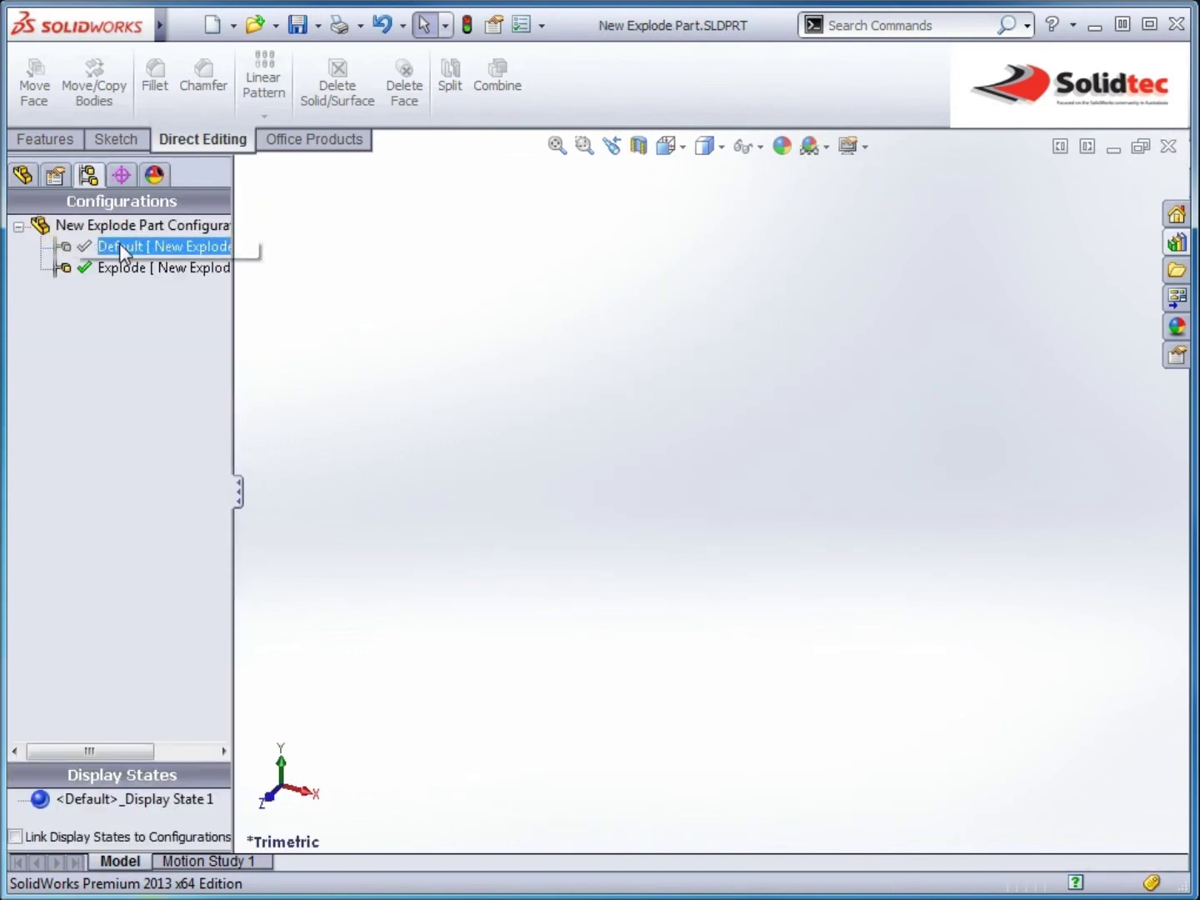
double_click(121, 268)
click(23, 176)
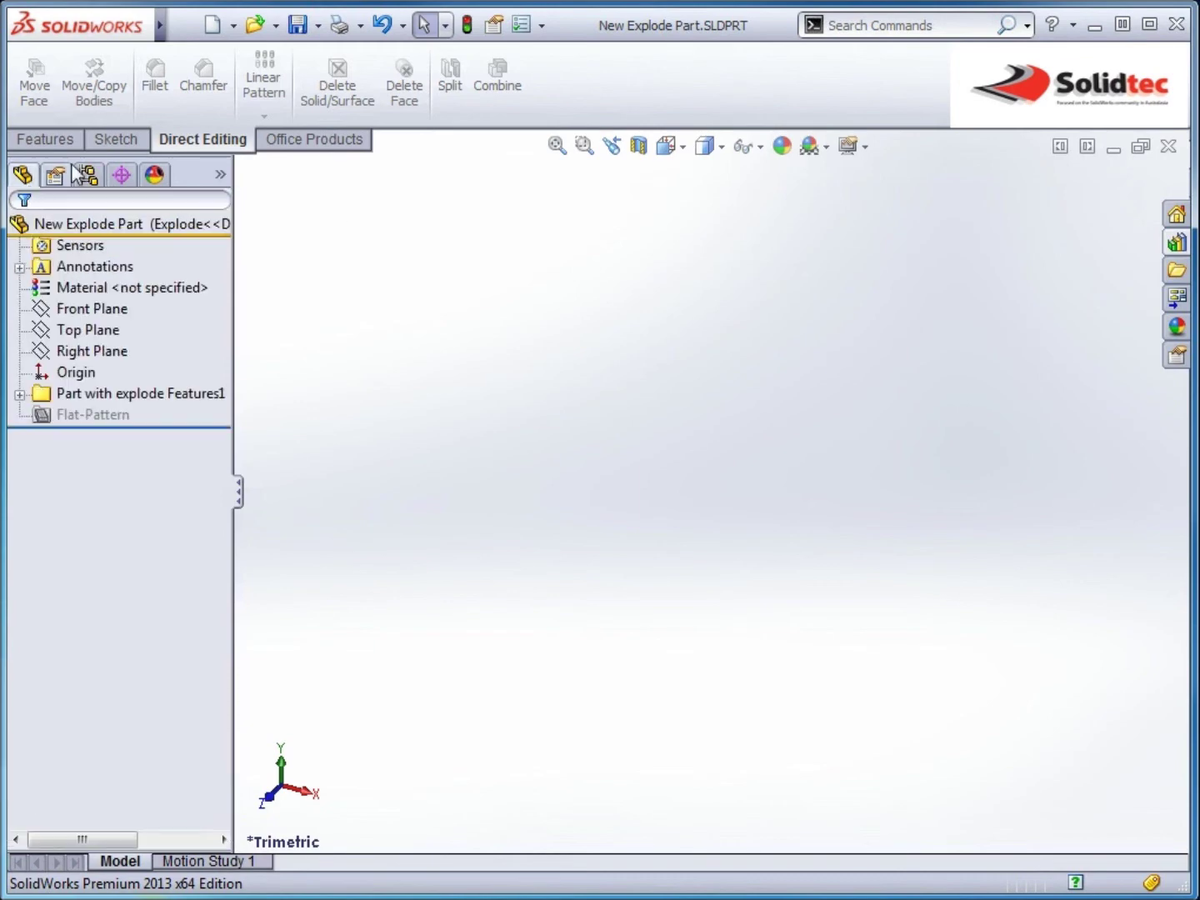
Insert Part with explode at the origin with Break link checked.
mouse_move(141, 25)
click(314, 26)
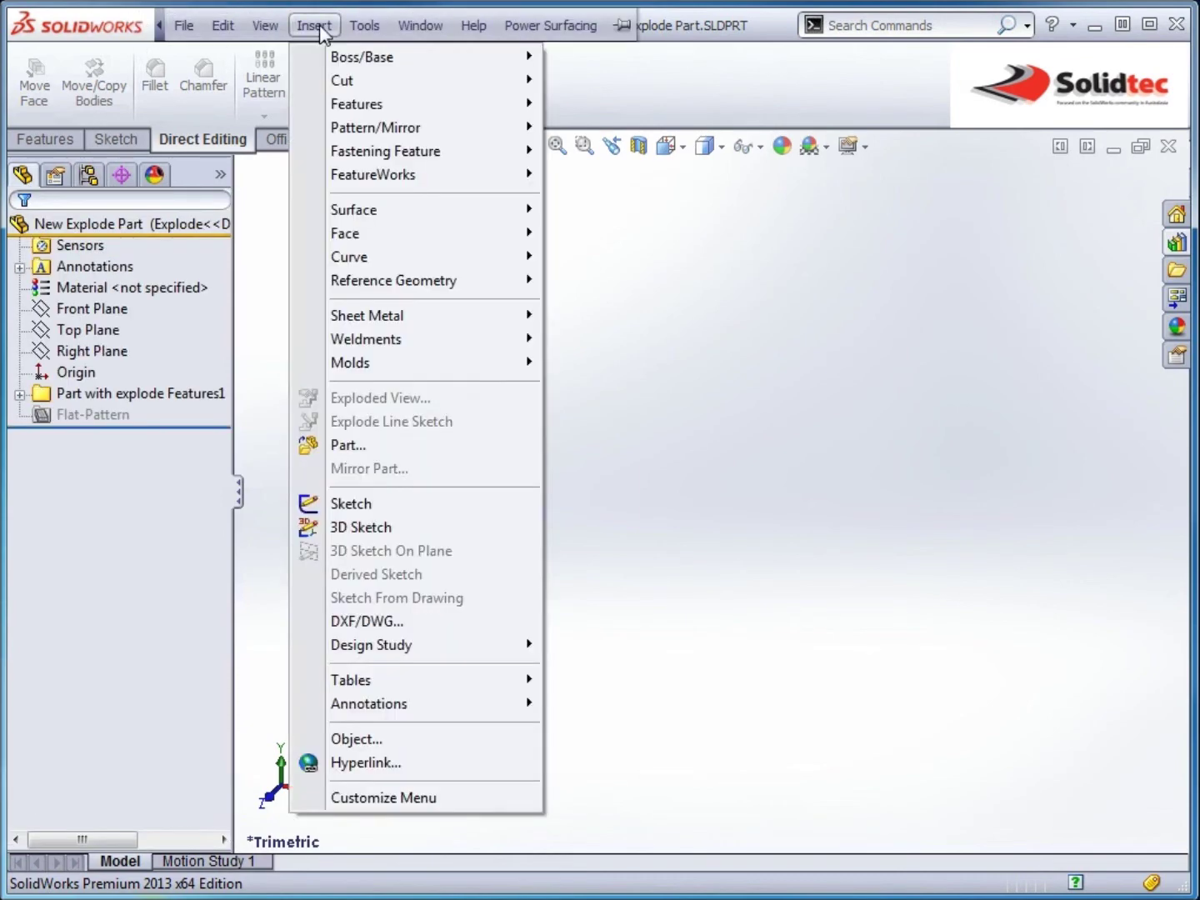
click(336, 454)
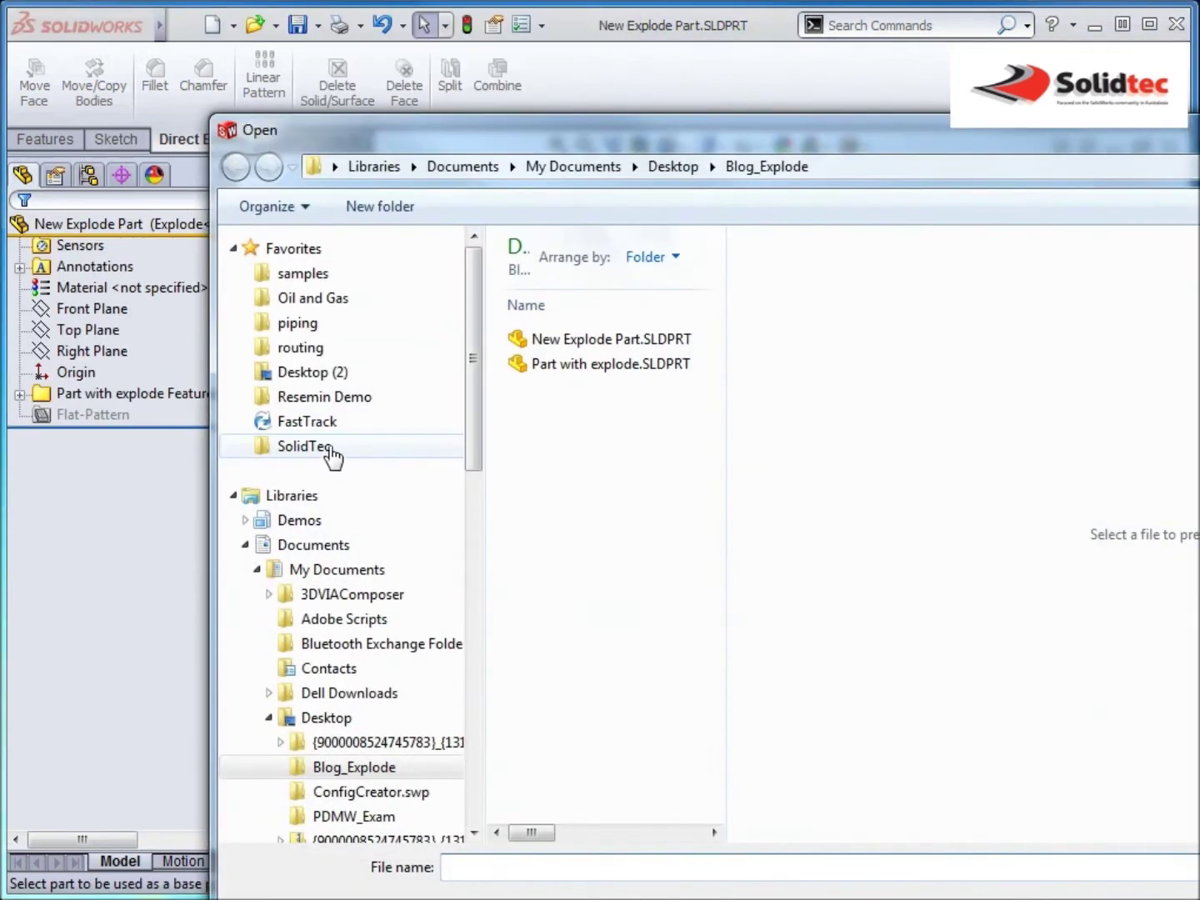
double_click(571, 364)
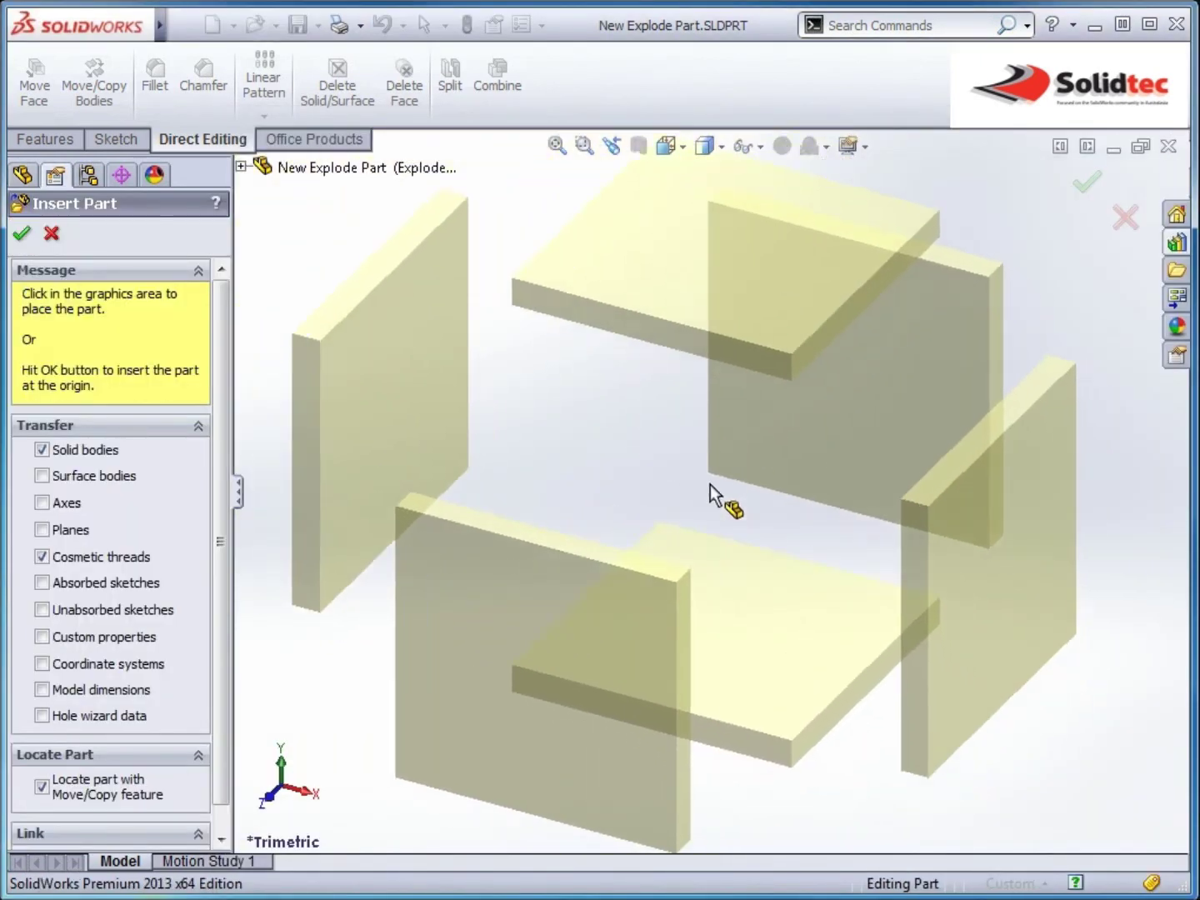
scroll(219, 588, down, 1)
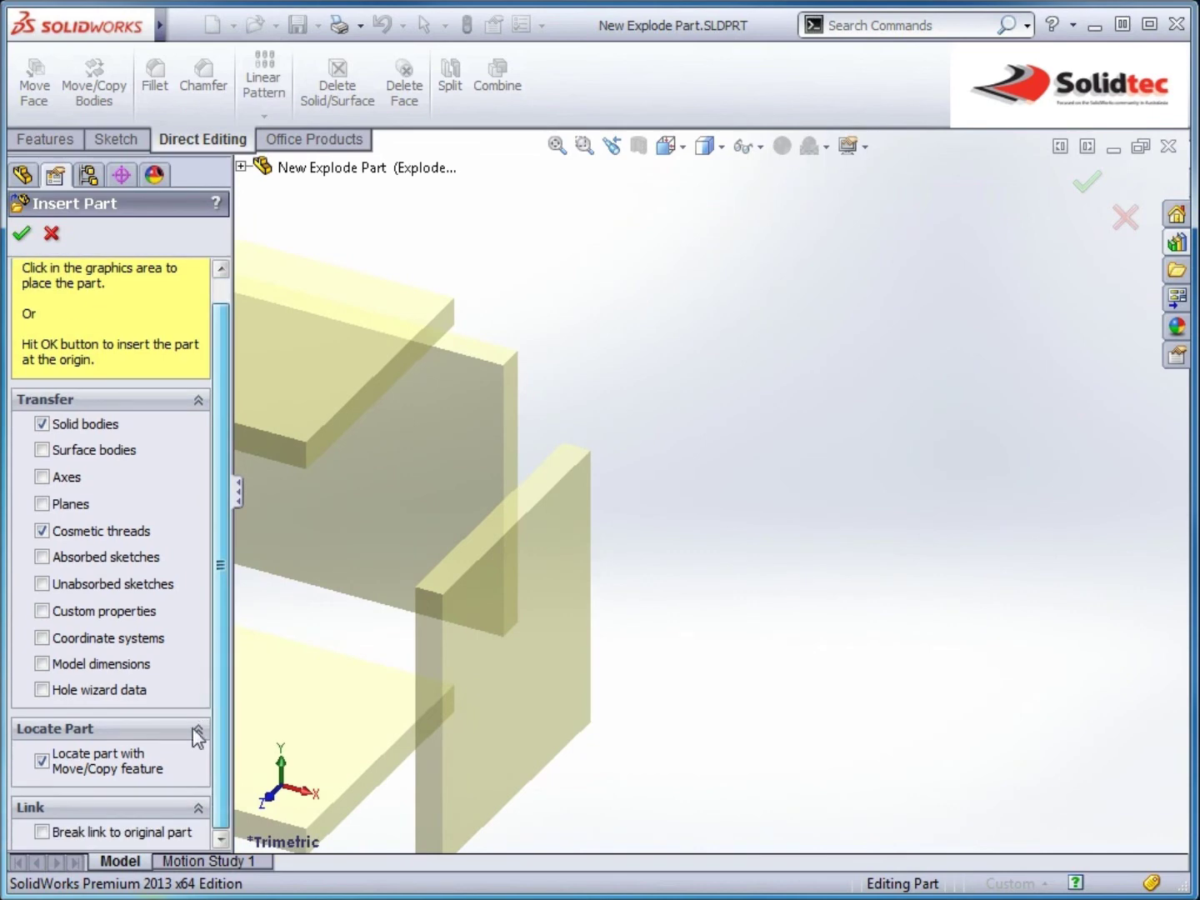
click(41, 831)
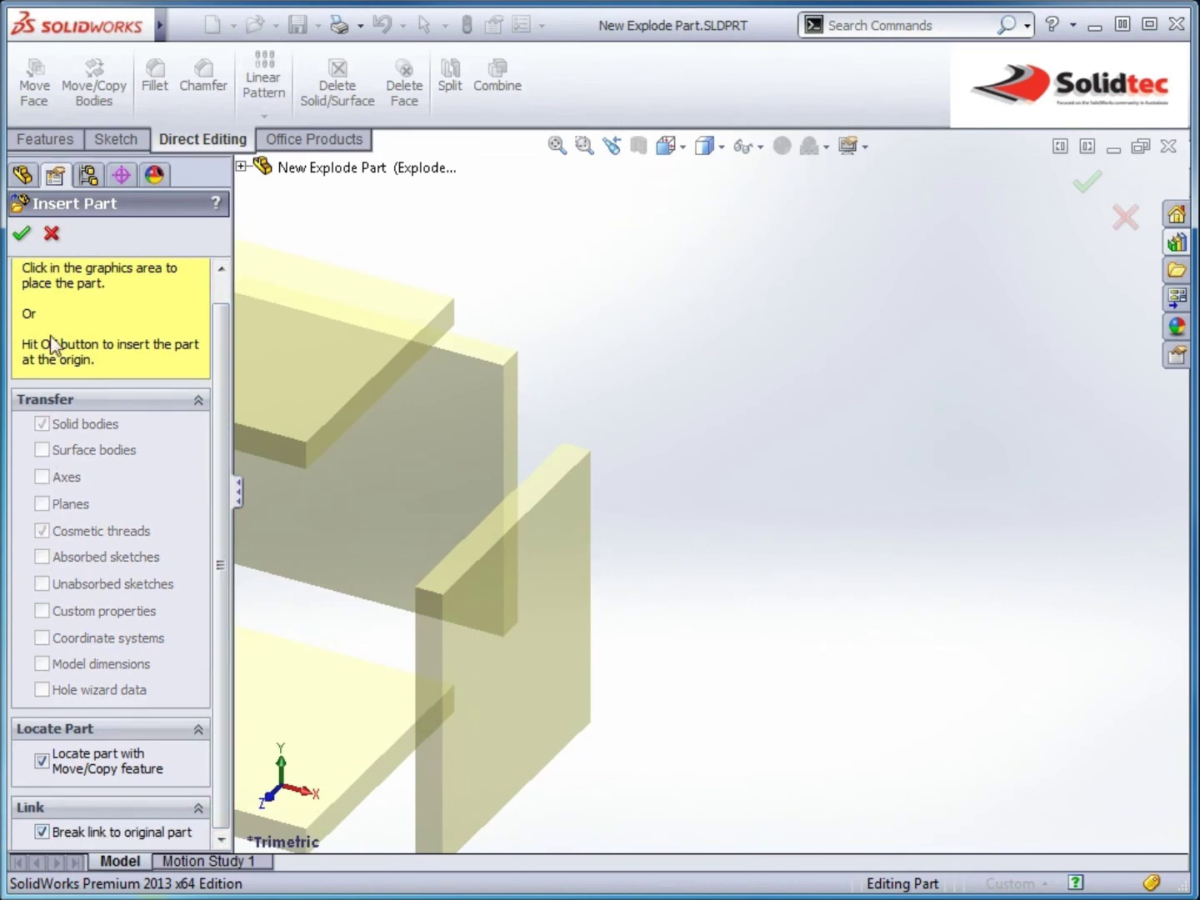
click(24, 234)
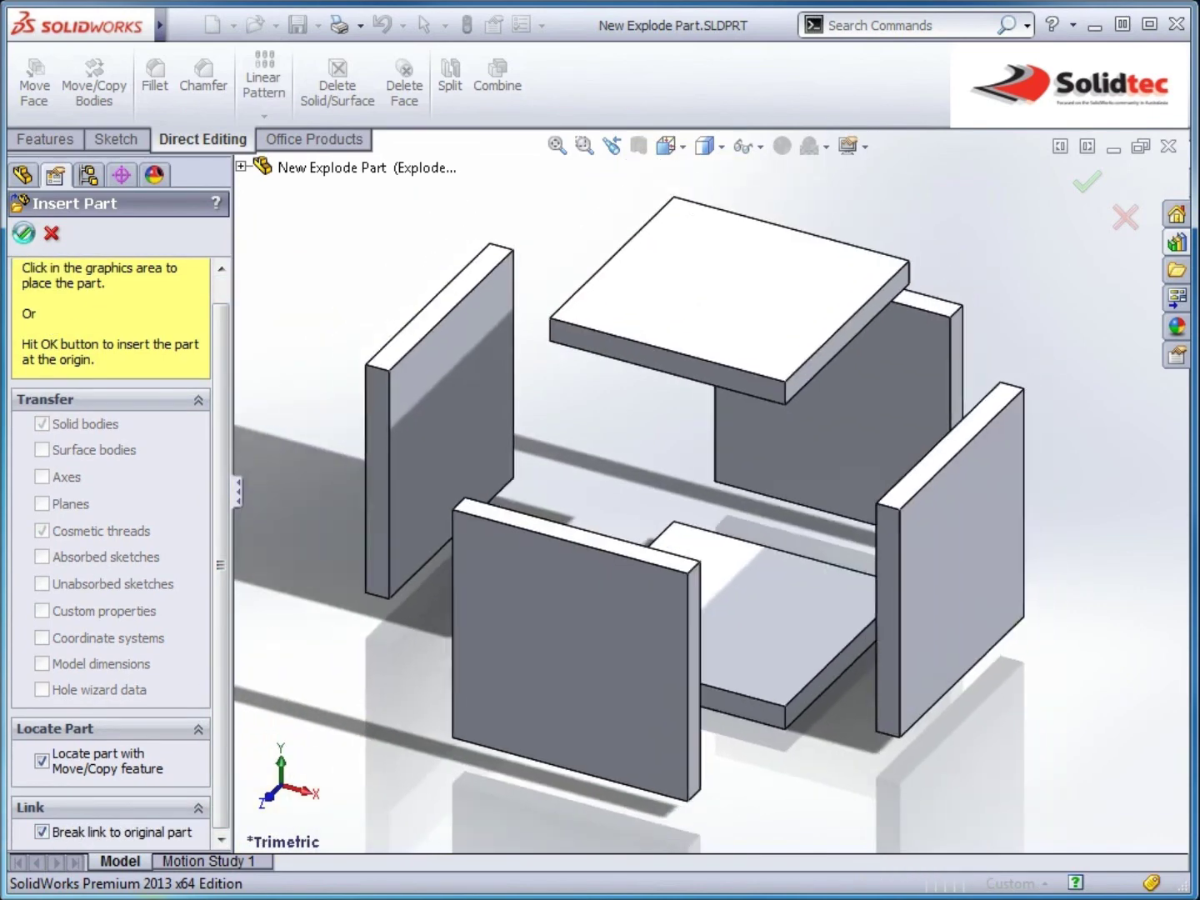
click(51, 235)
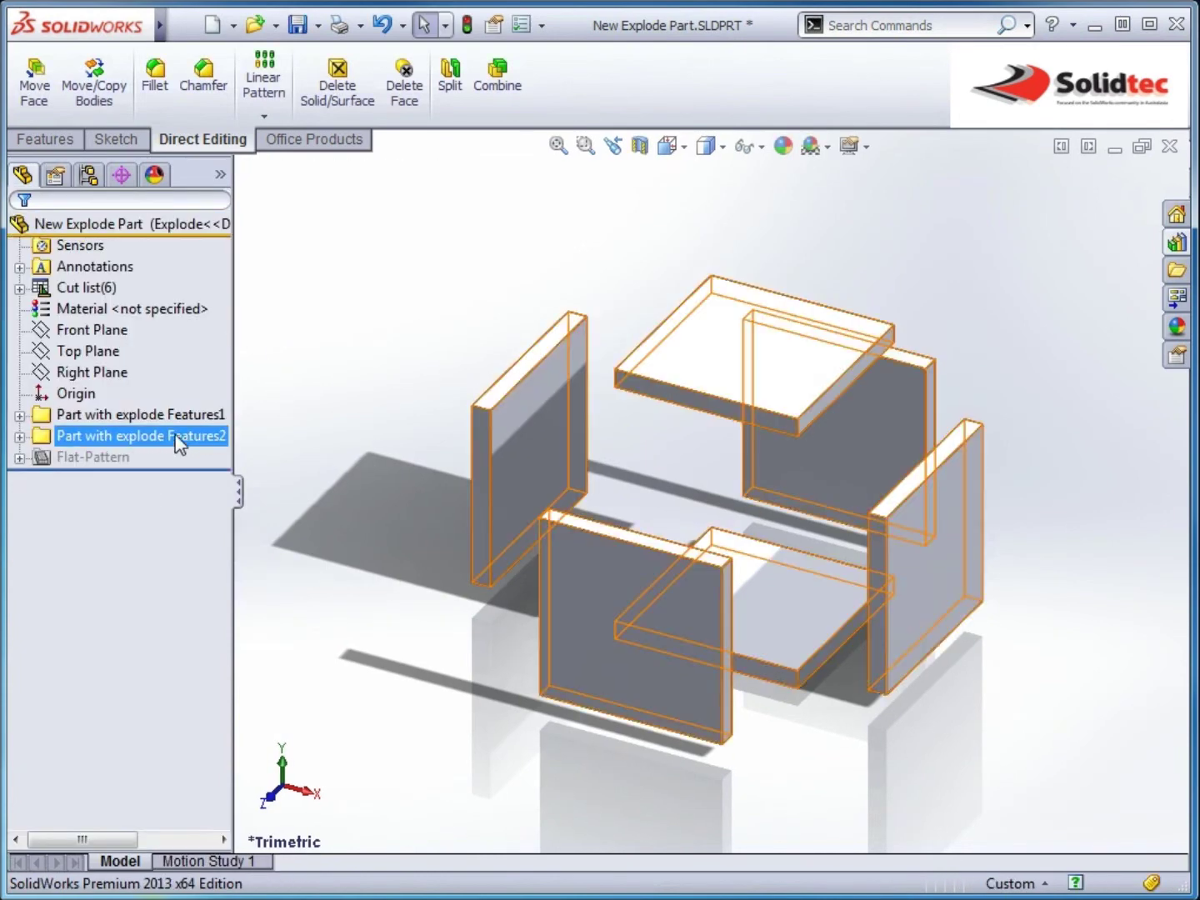
Switch between the Default and Explode configurations, ending with Default active.
click(99, 177)
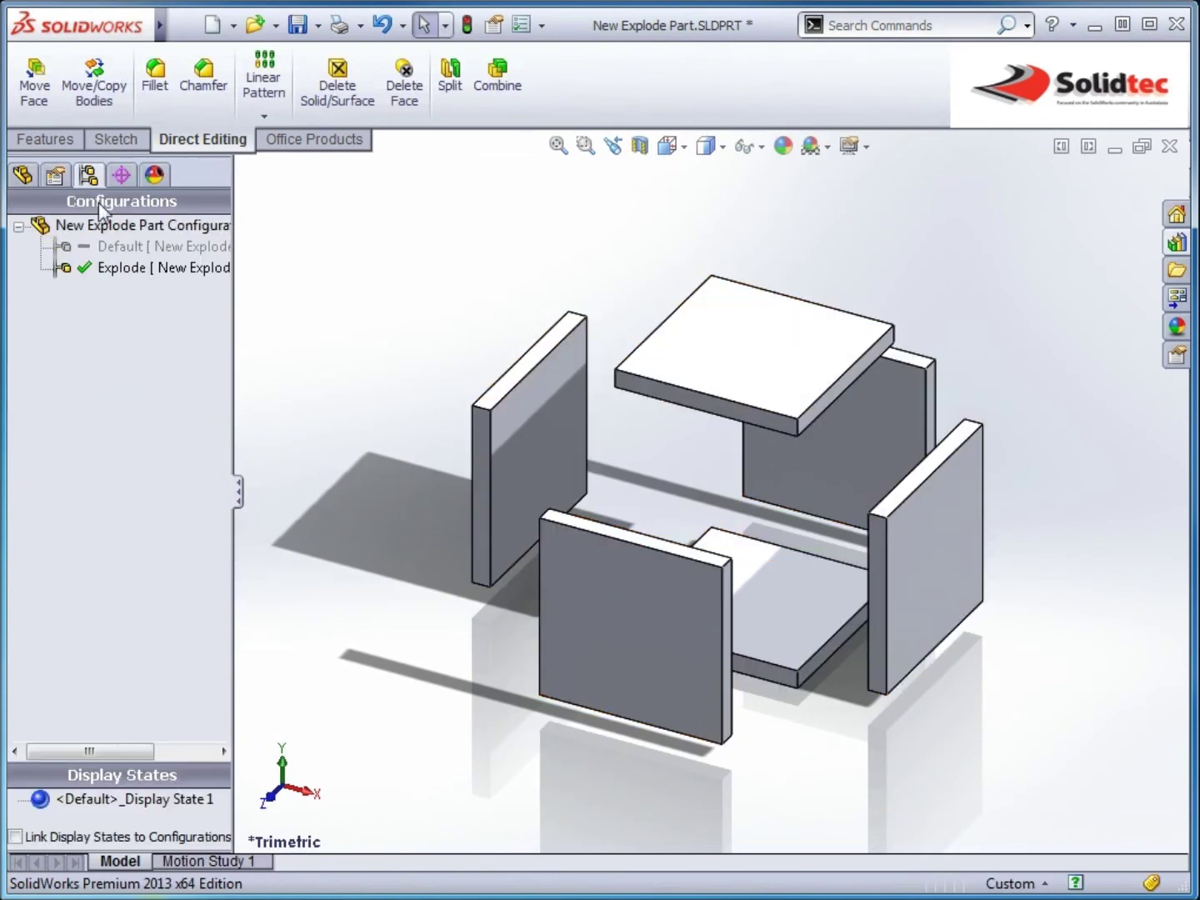
double_click(113, 246)
double_click(130, 267)
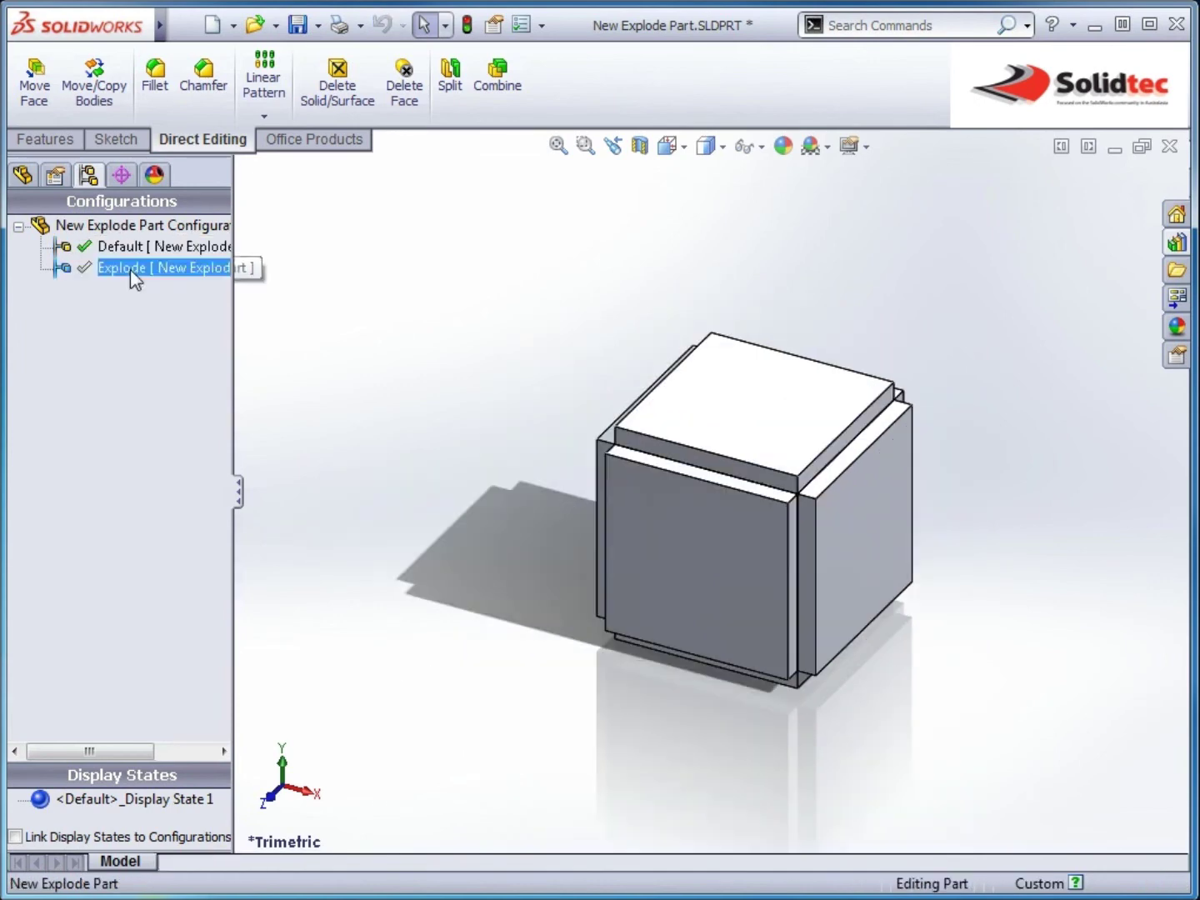
double_click(144, 248)
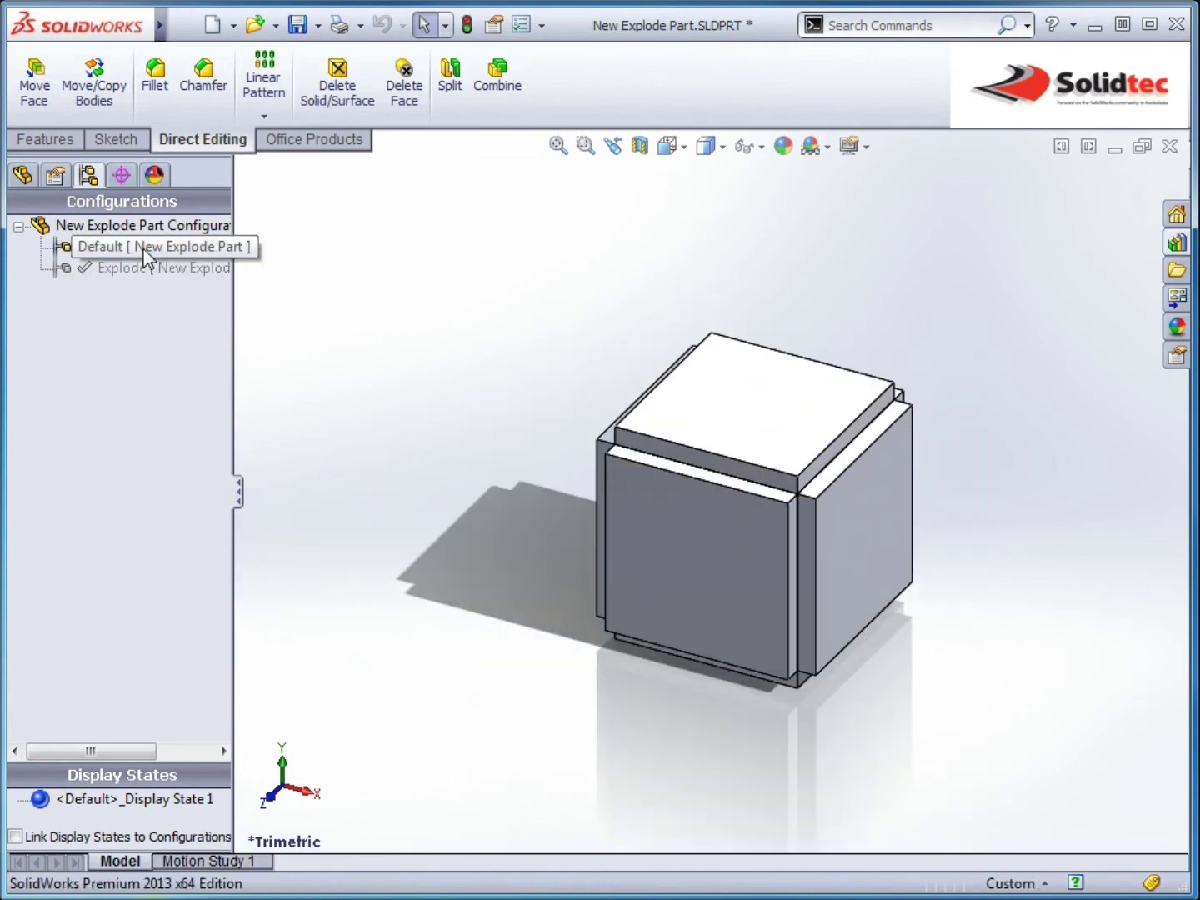
Check the Part with explode Features1 folder in the feature tree and save the part.
click(23, 174)
click(18, 414)
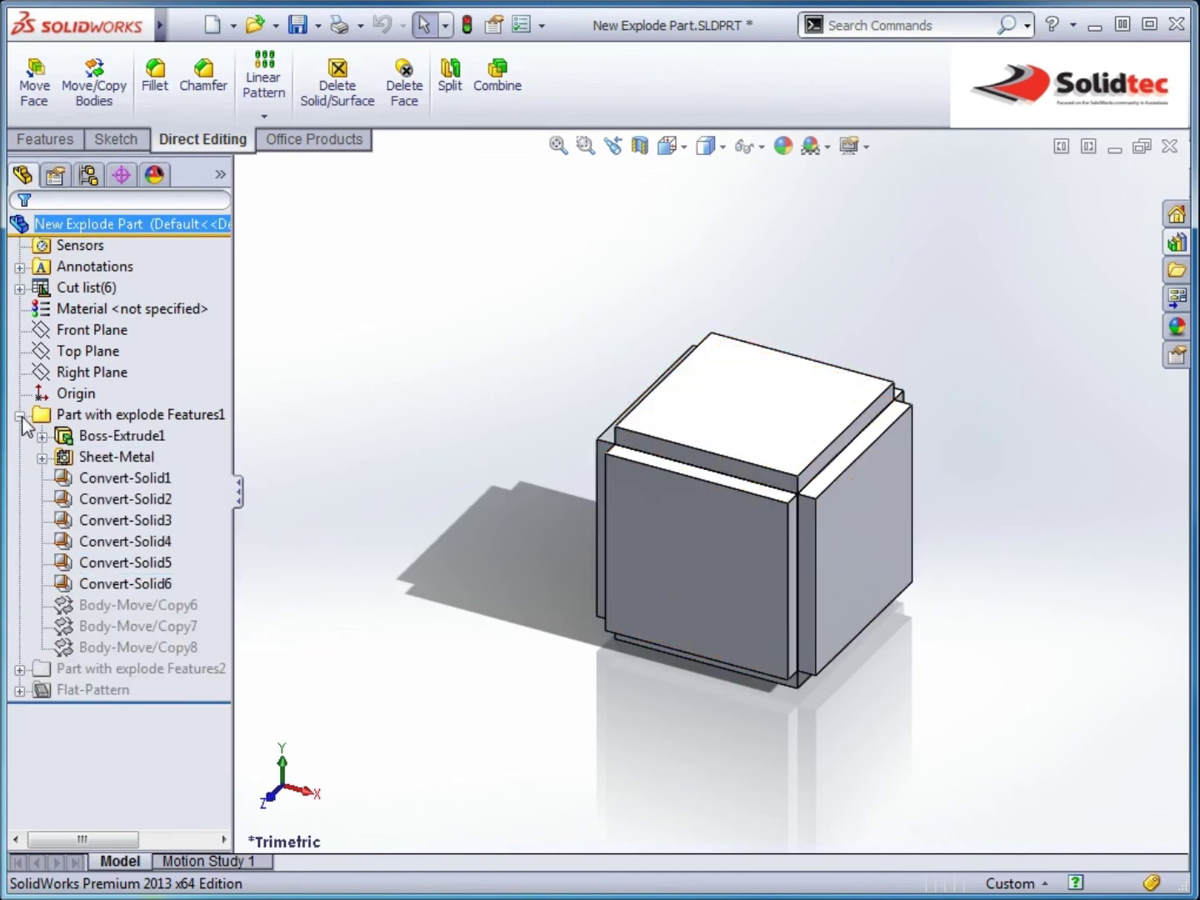
click(20, 415)
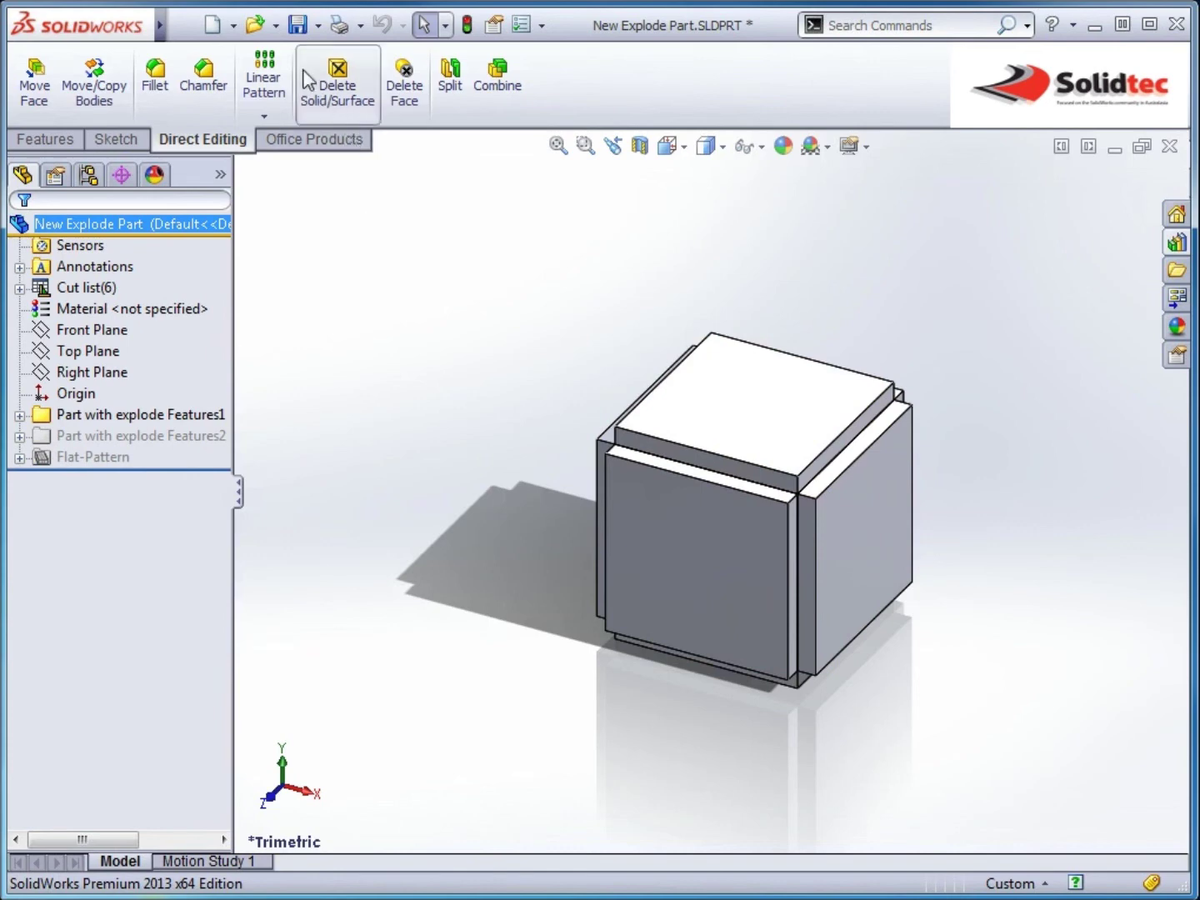
click(297, 26)
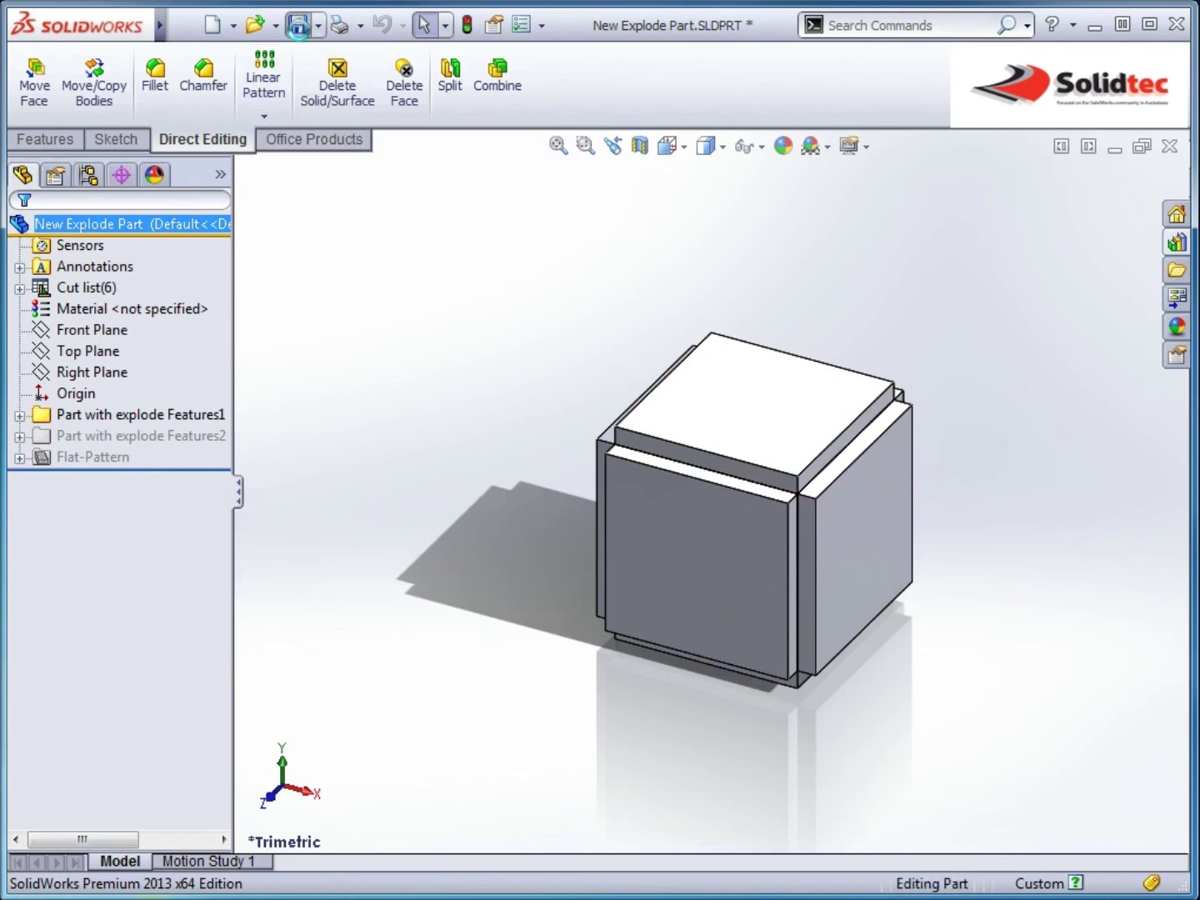
Open Assembly Explode.SLDASM and rebuild it.
click(249, 26)
click(609, 339)
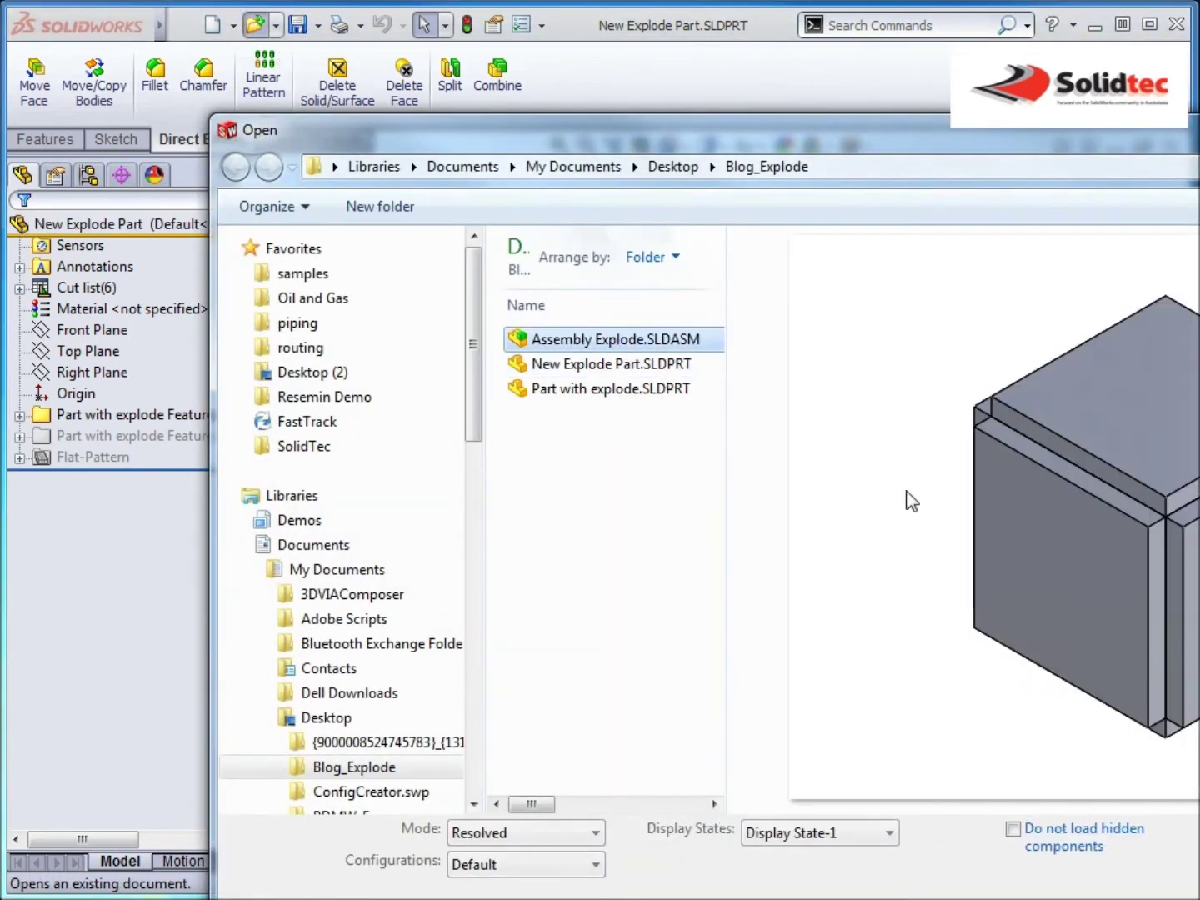
key(Return)
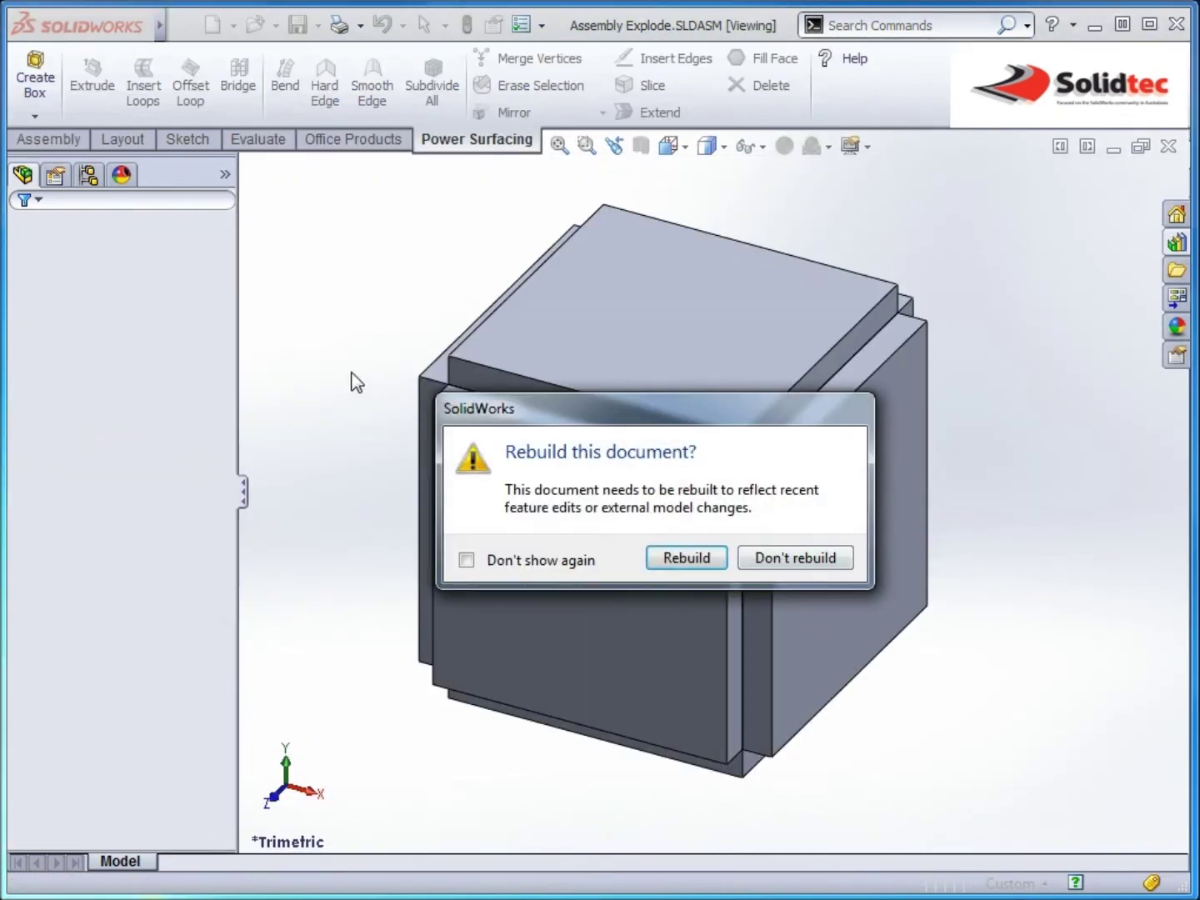
click(686, 556)
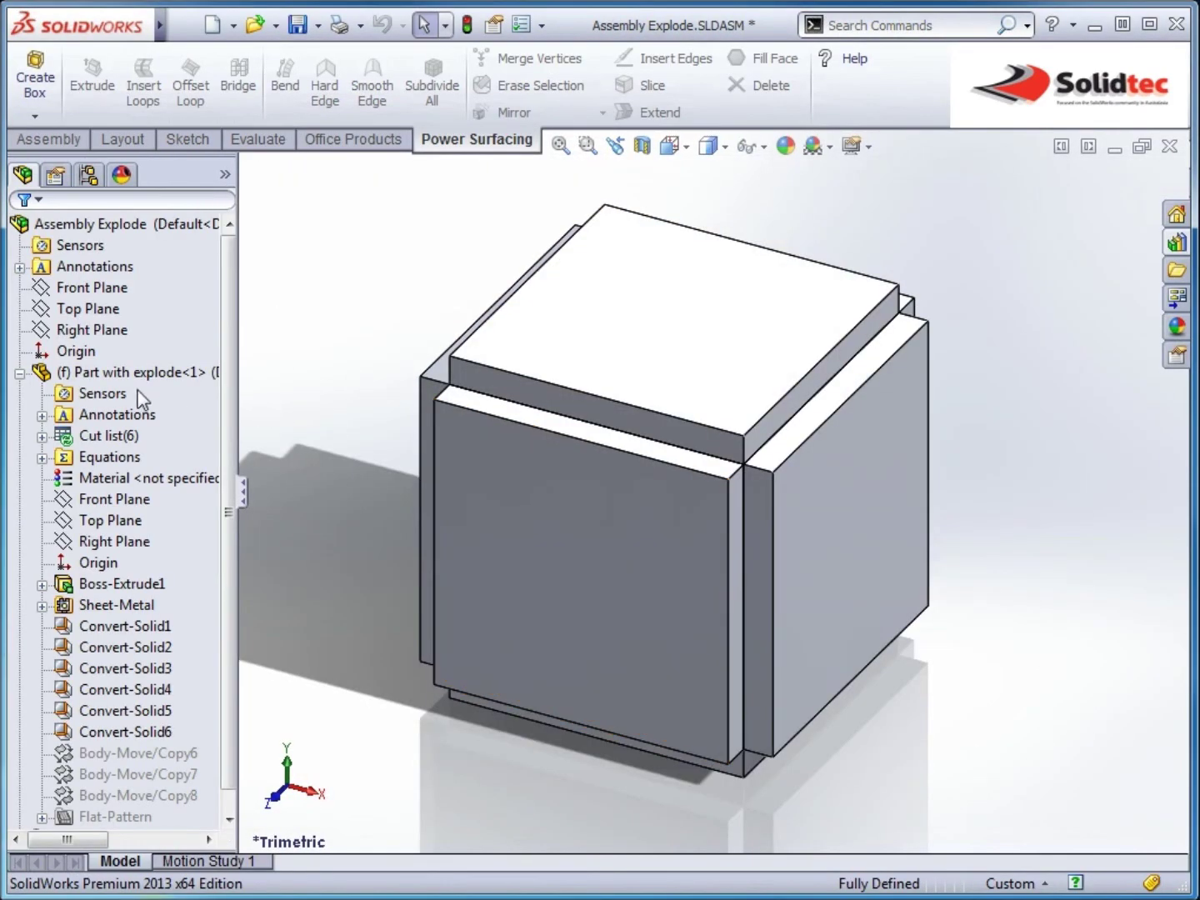
Review the Part with explode component's properties without changes, then collapse its branch.
right_click(150, 372)
click(349, 312)
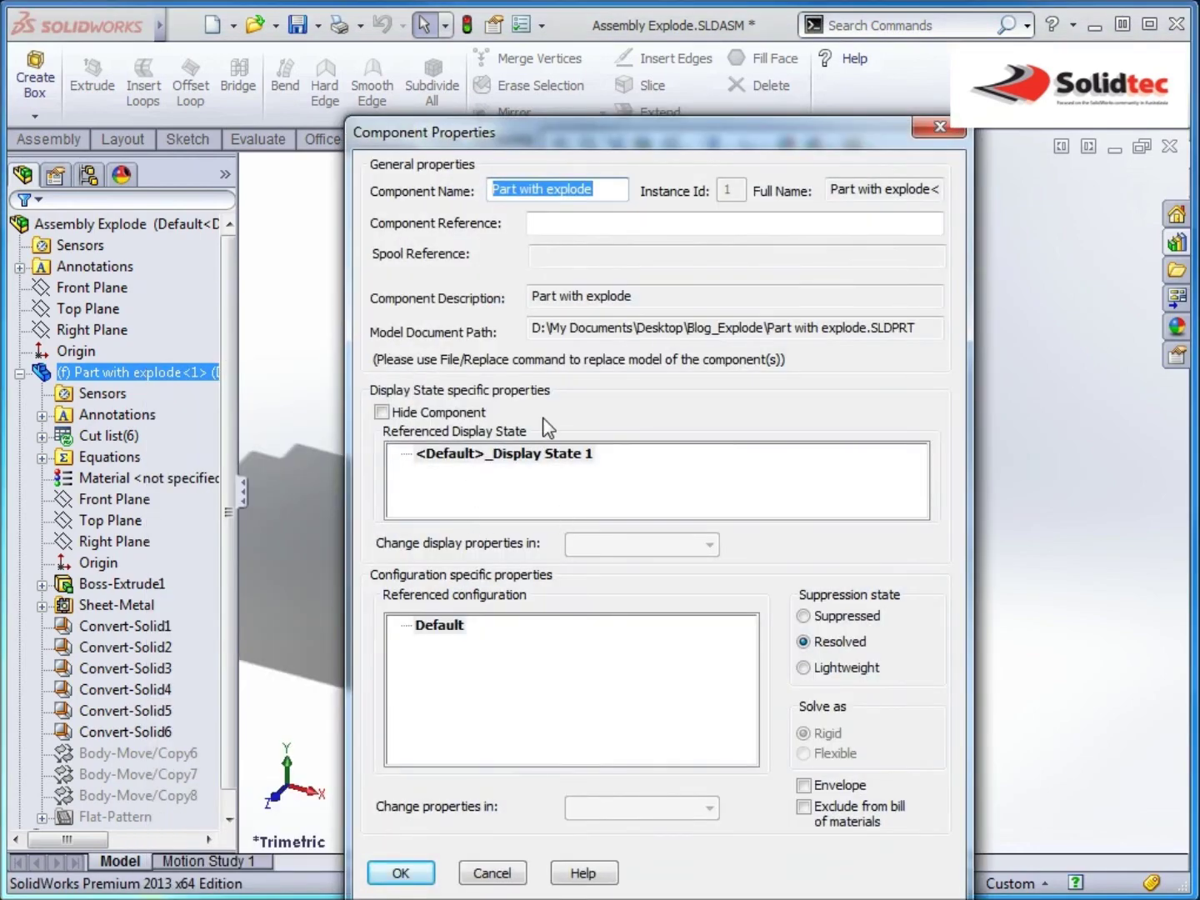
click(939, 127)
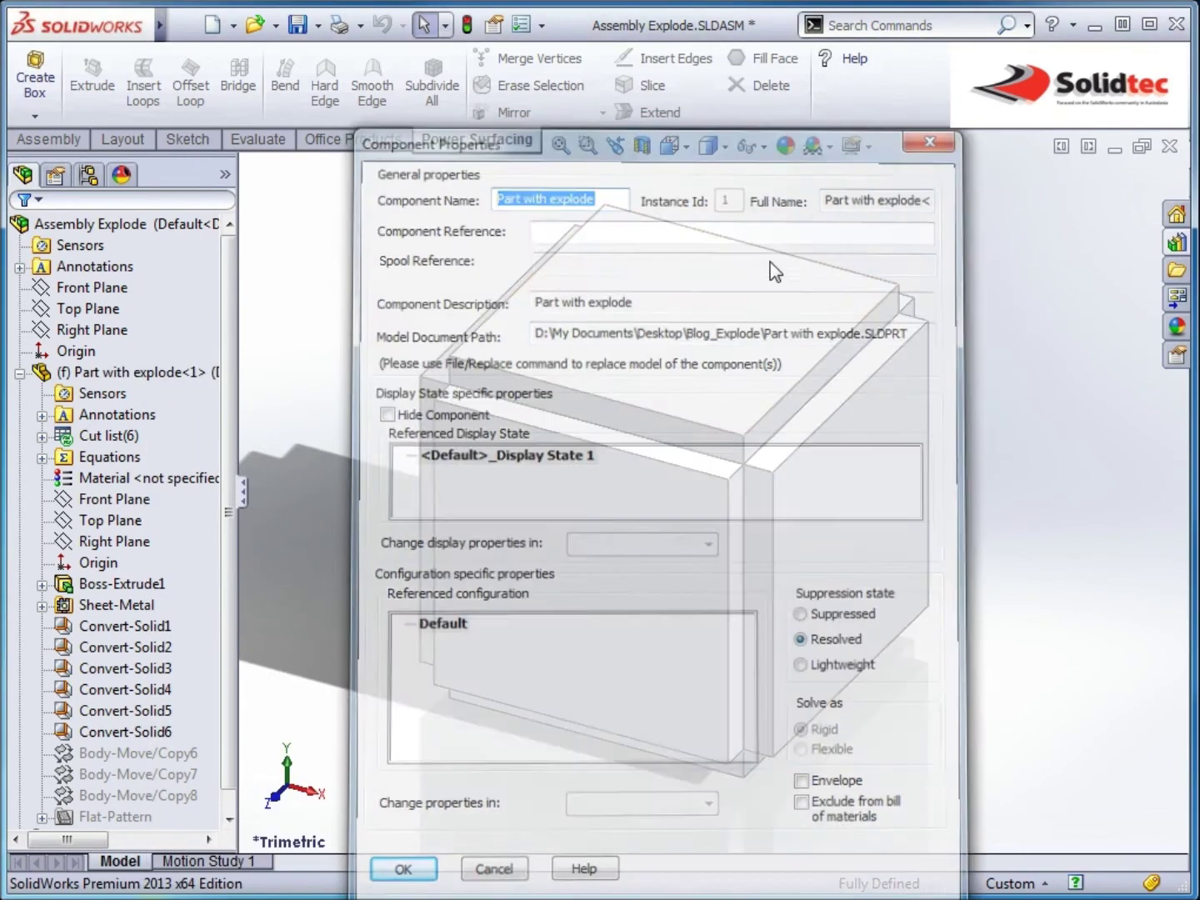
click(19, 374)
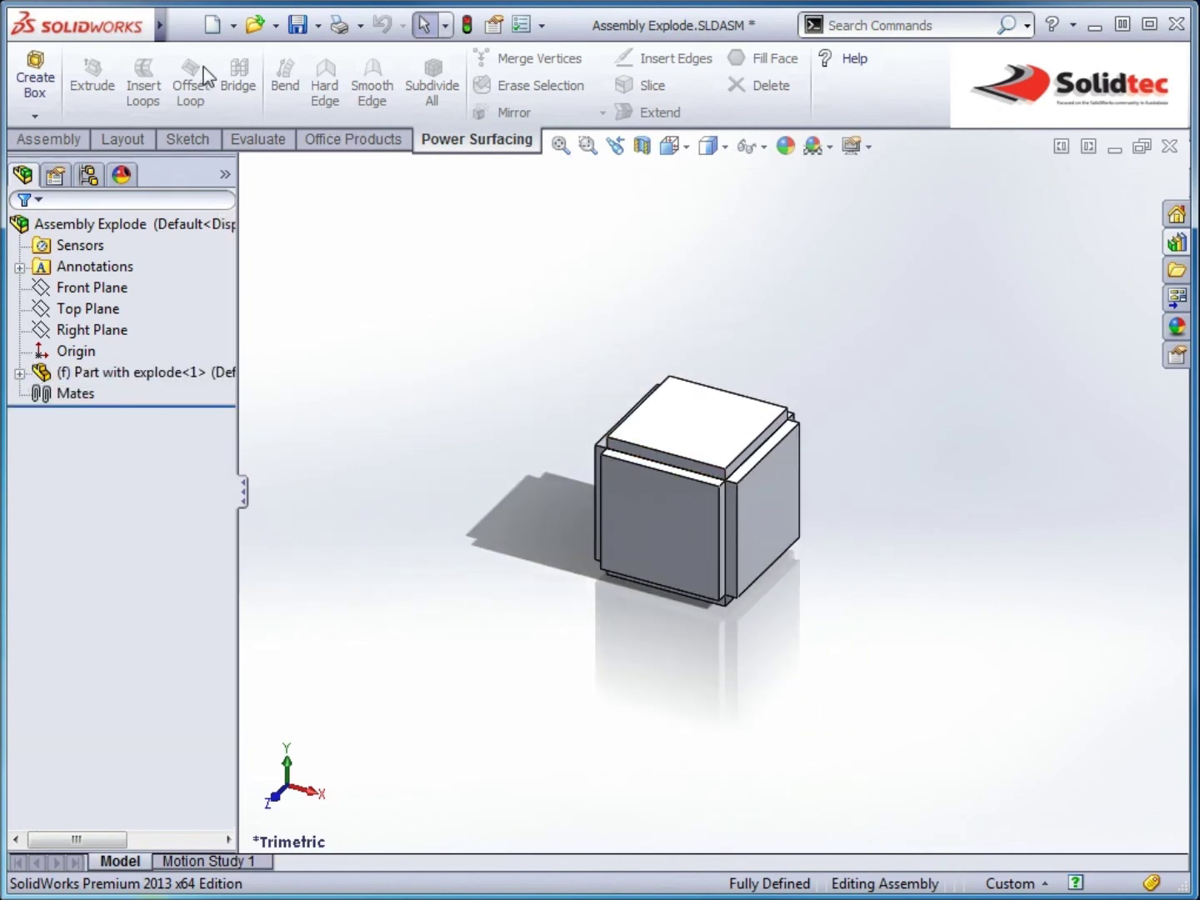
Insert New Explode Part into the assembly at the origin.
click(86, 139)
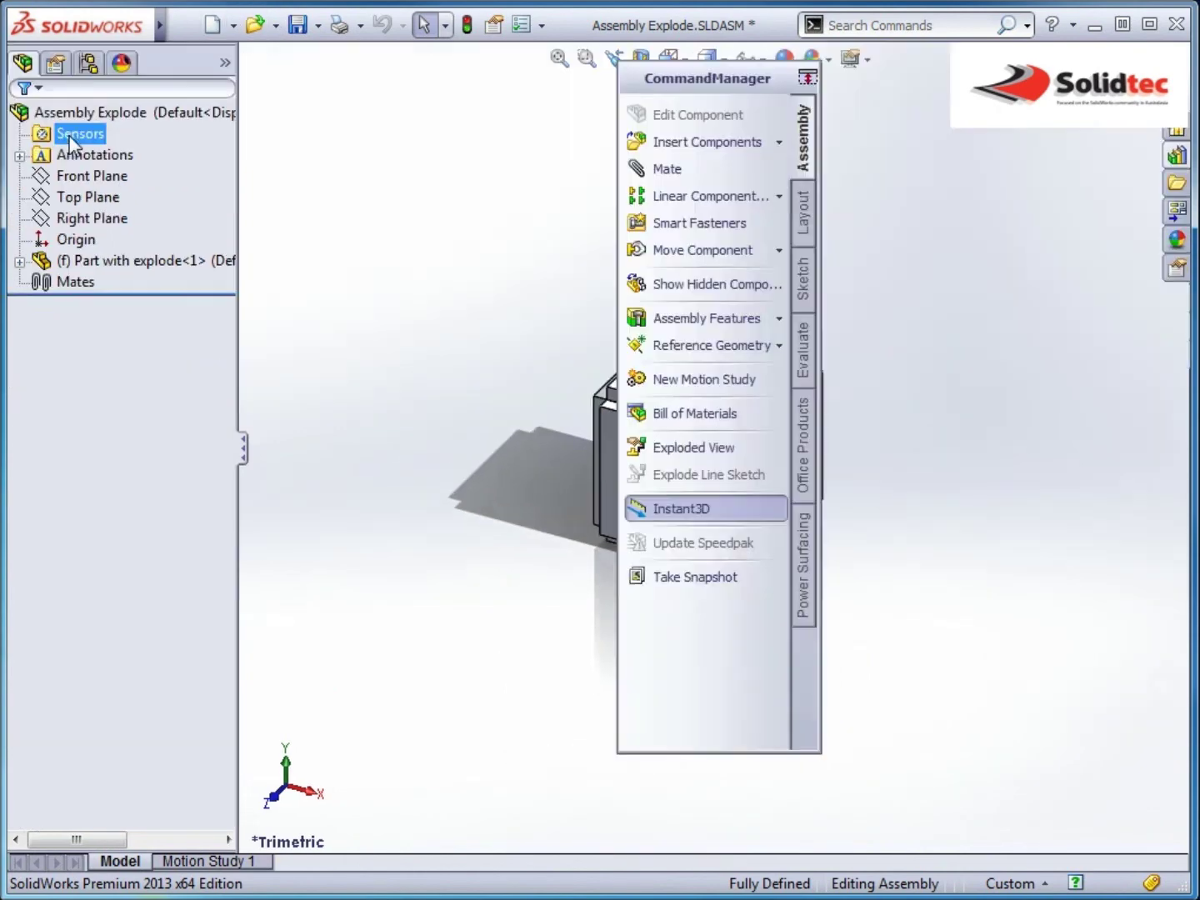
click(119, 84)
click(88, 504)
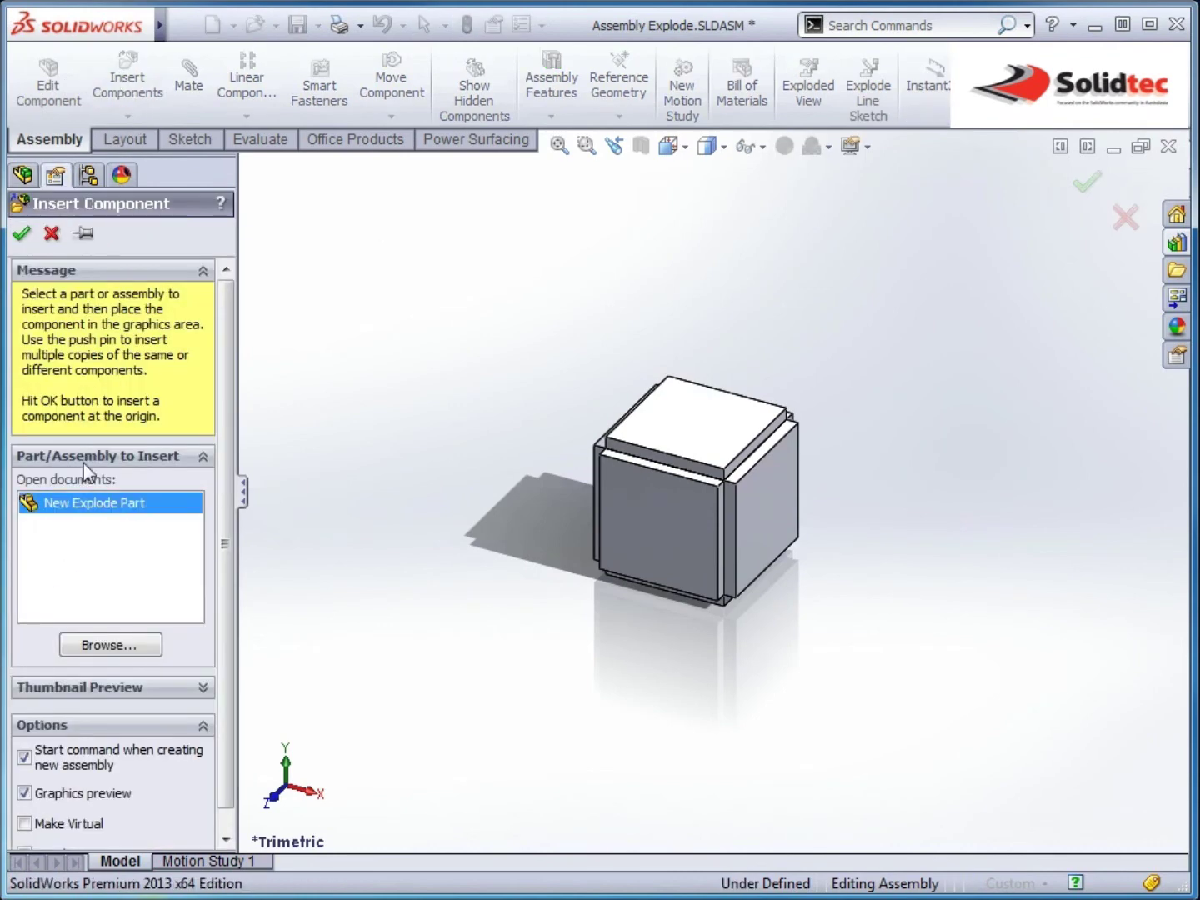
click(21, 233)
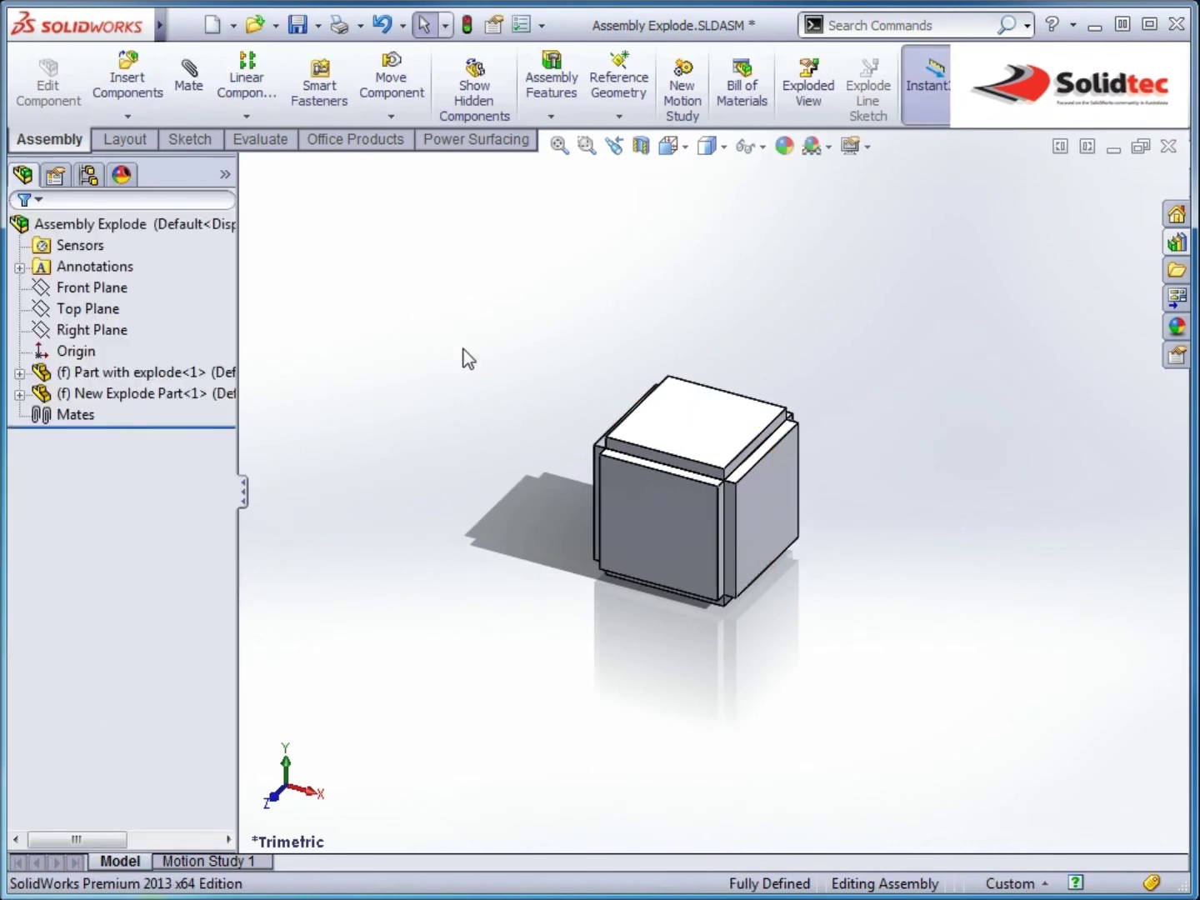
Suppress the original Part with explode component, saving all modified documents.
right_click(177, 375)
click(138, 396)
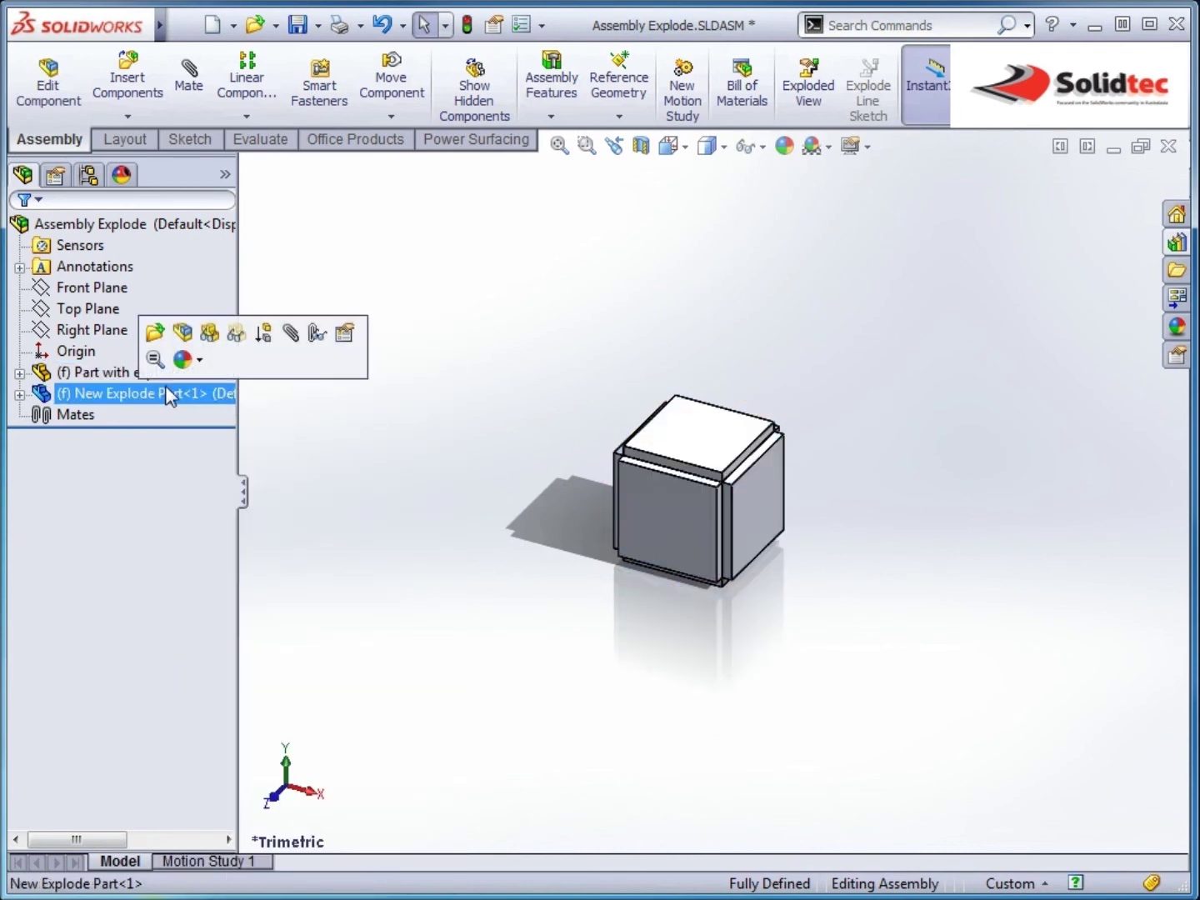
ctrl+click(110, 372)
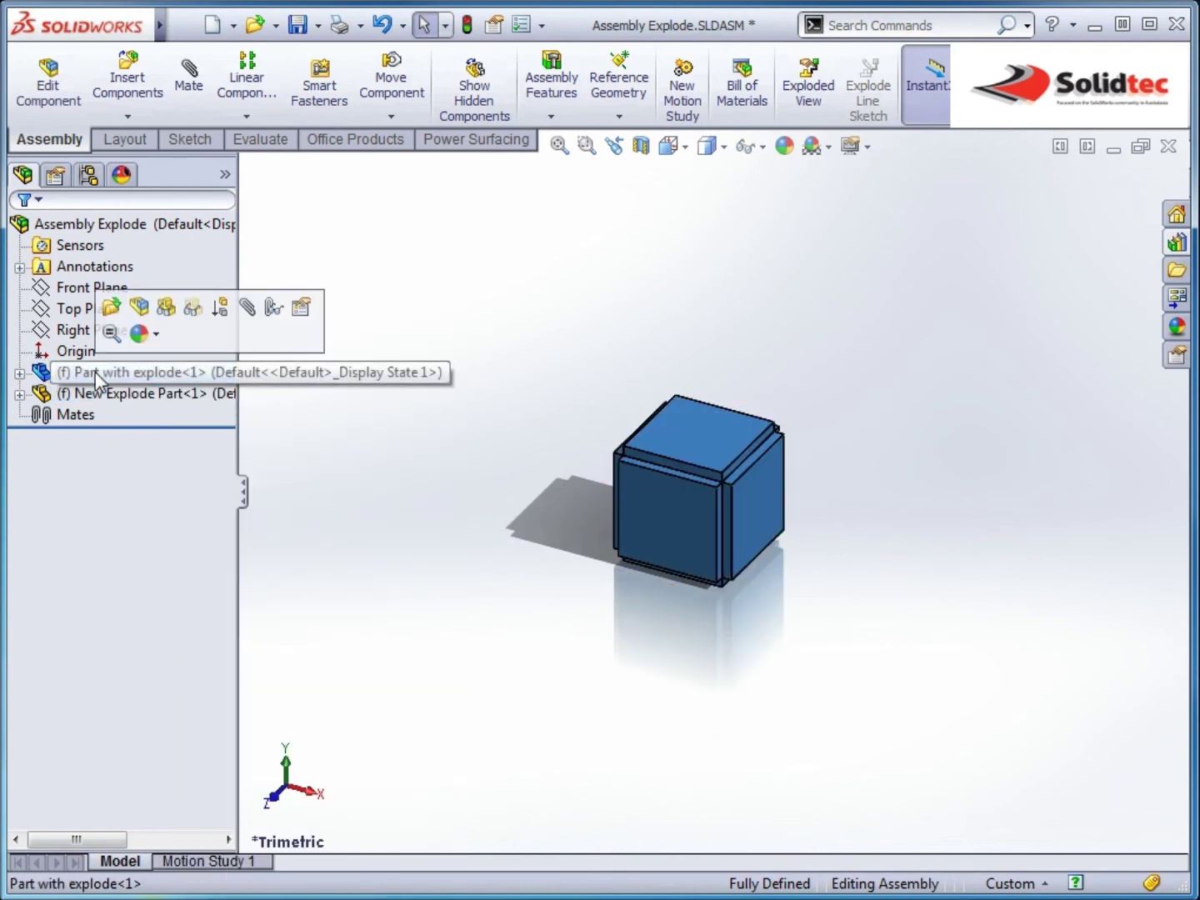
click(223, 313)
click(605, 525)
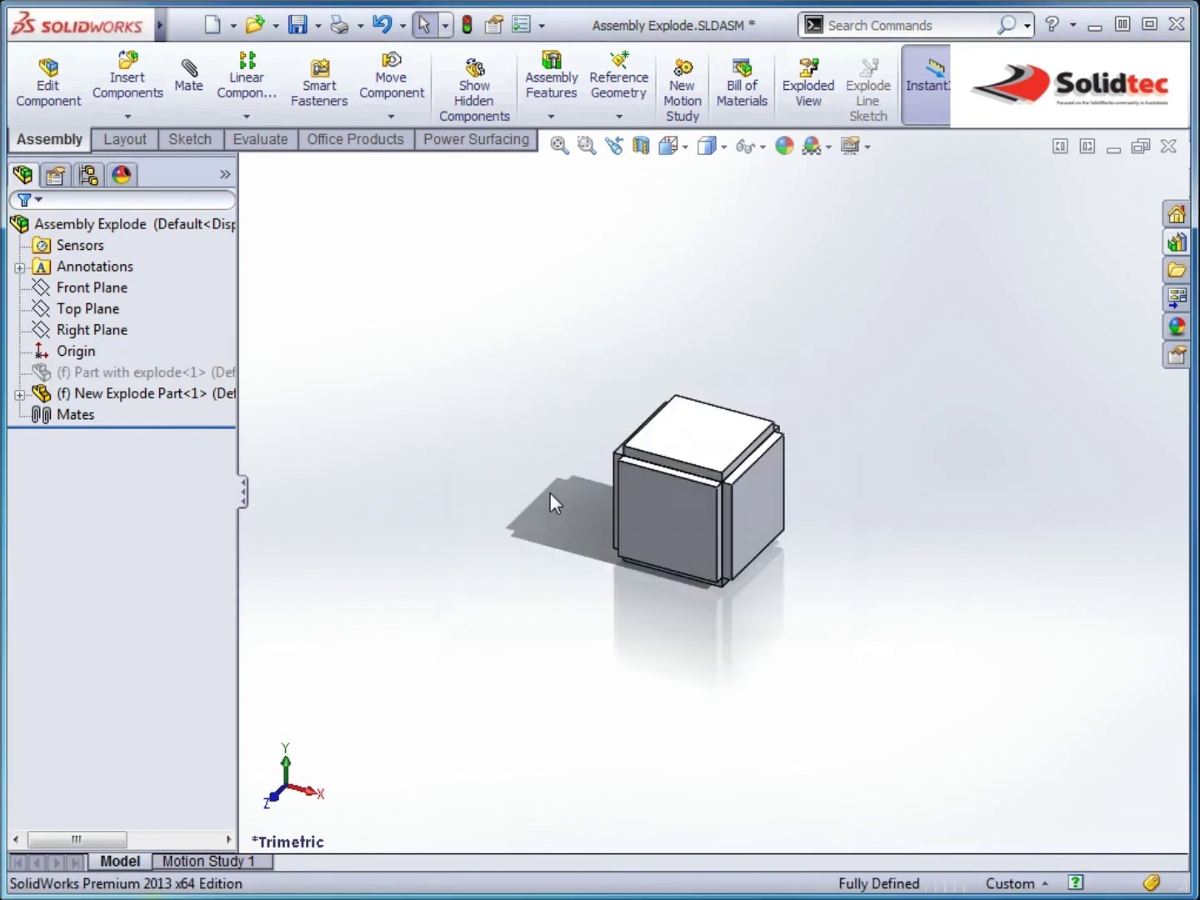
right_click(170, 393)
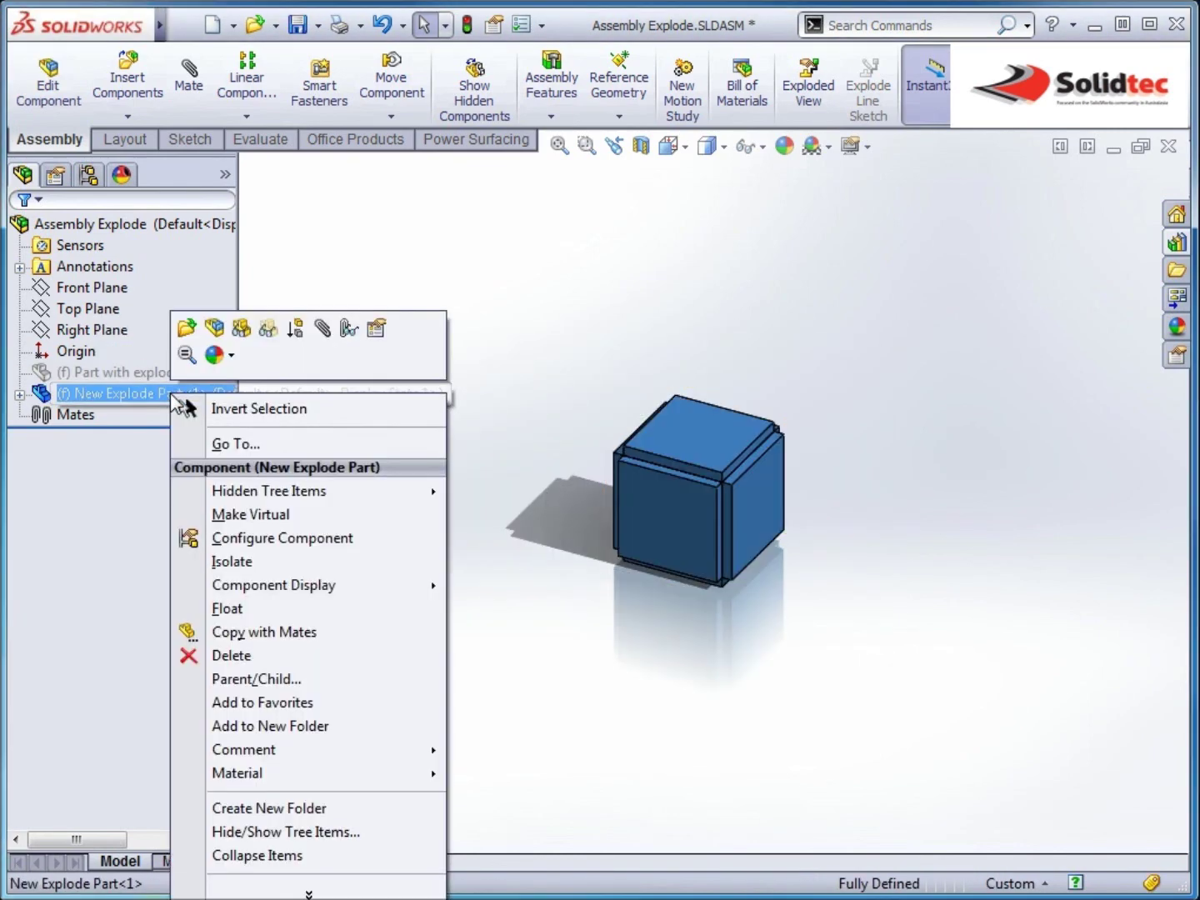
click(377, 326)
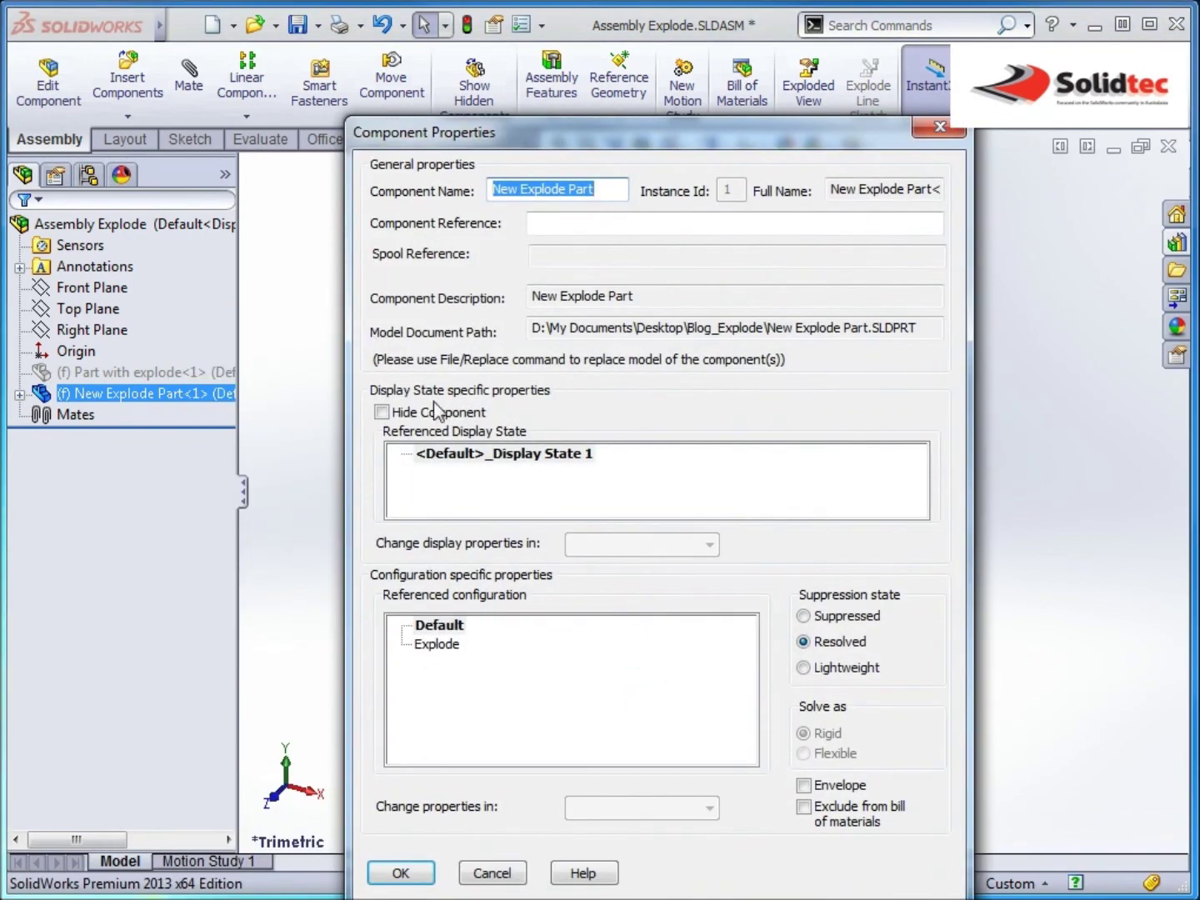
click(435, 644)
click(401, 871)
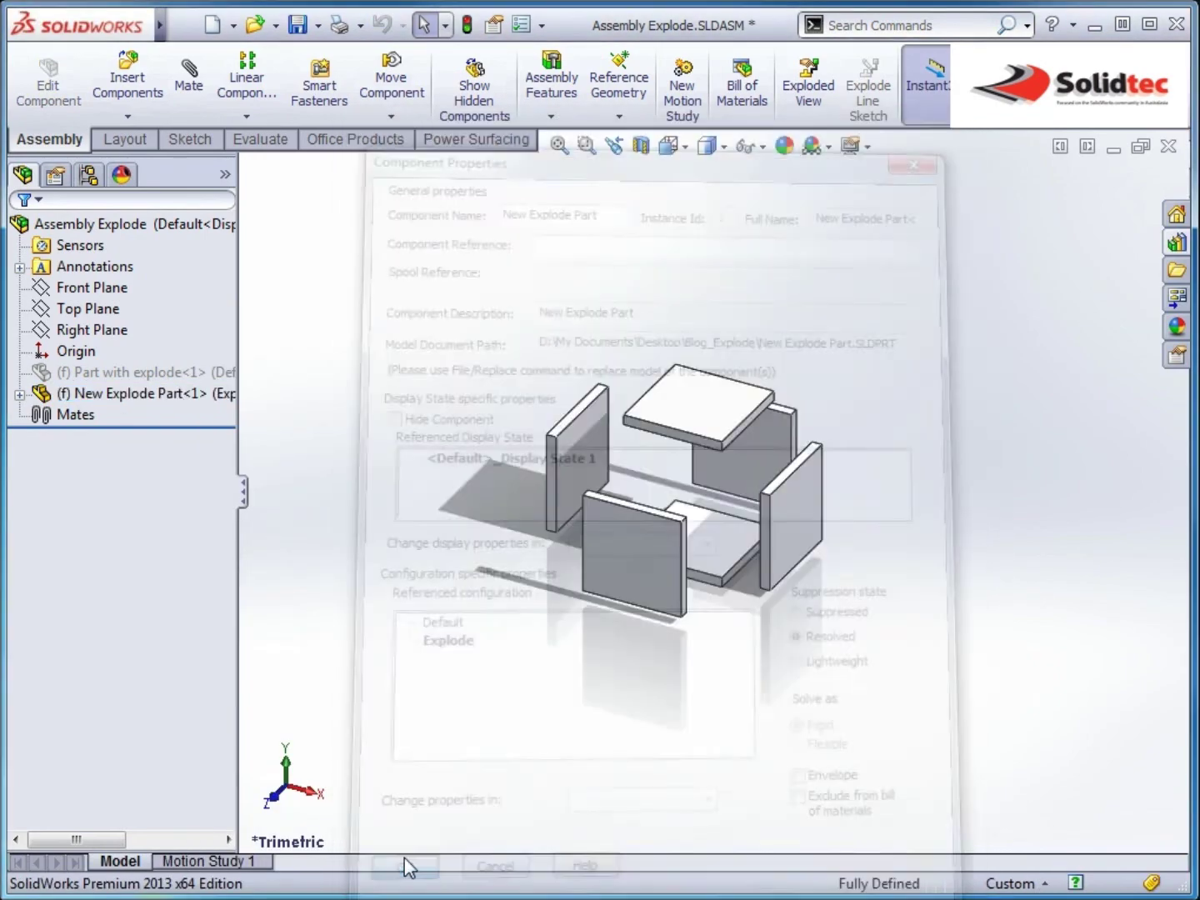
right_click(176, 394)
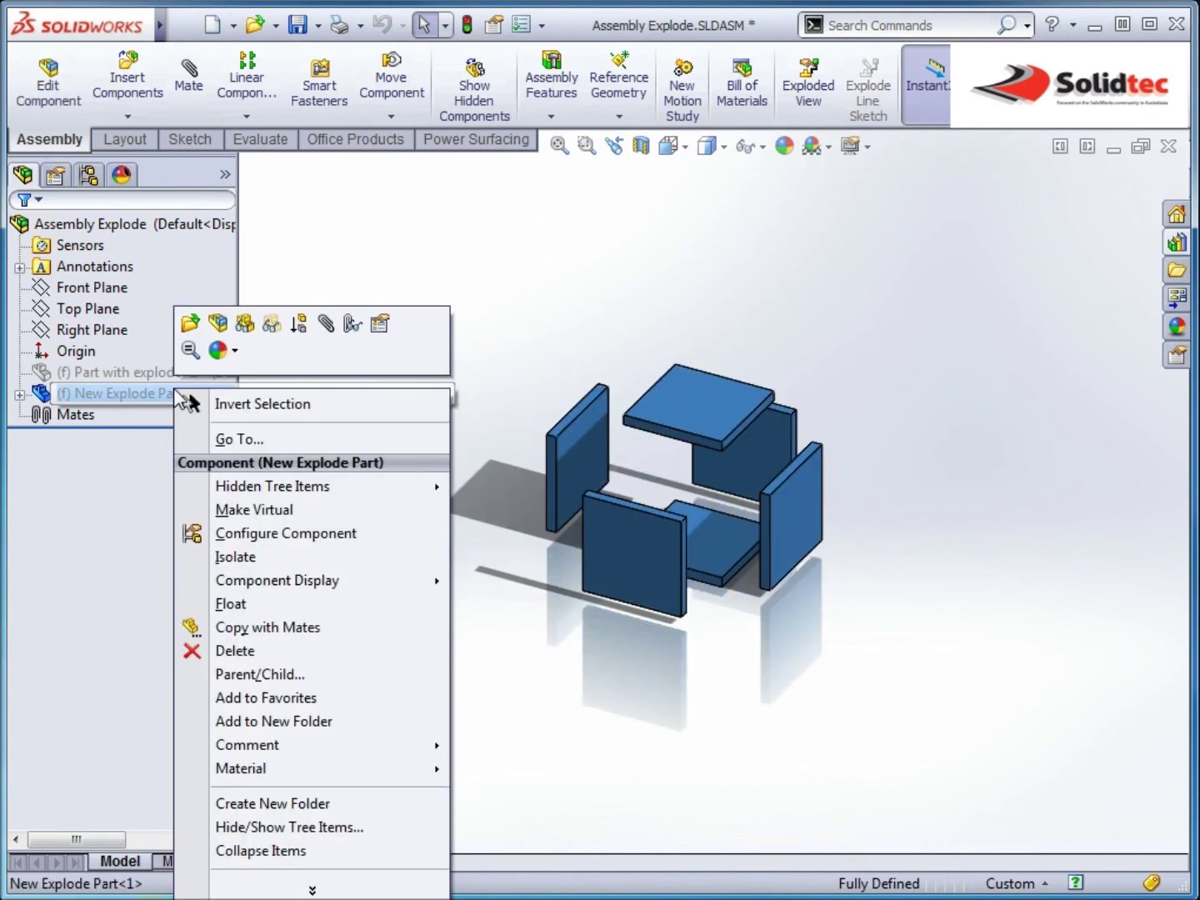
click(377, 319)
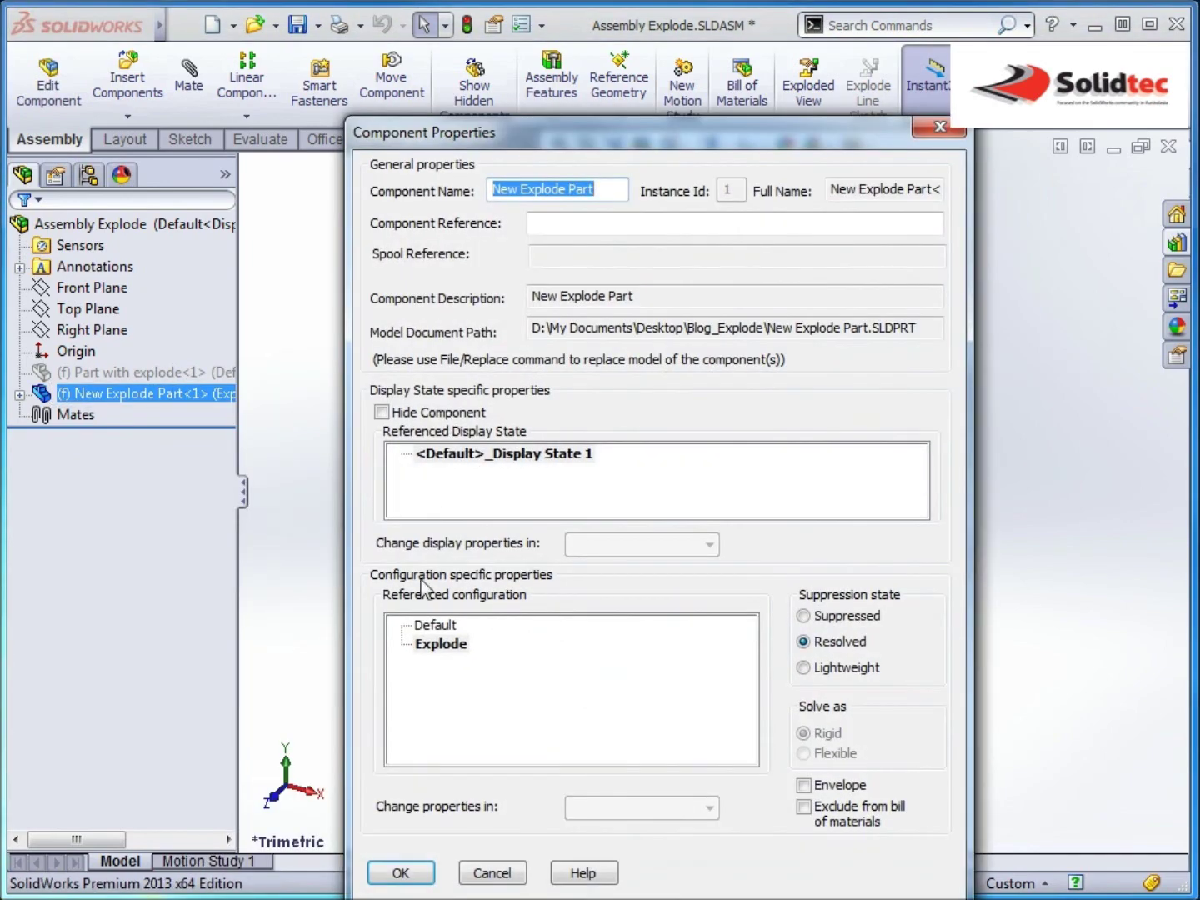
click(430, 622)
click(403, 874)
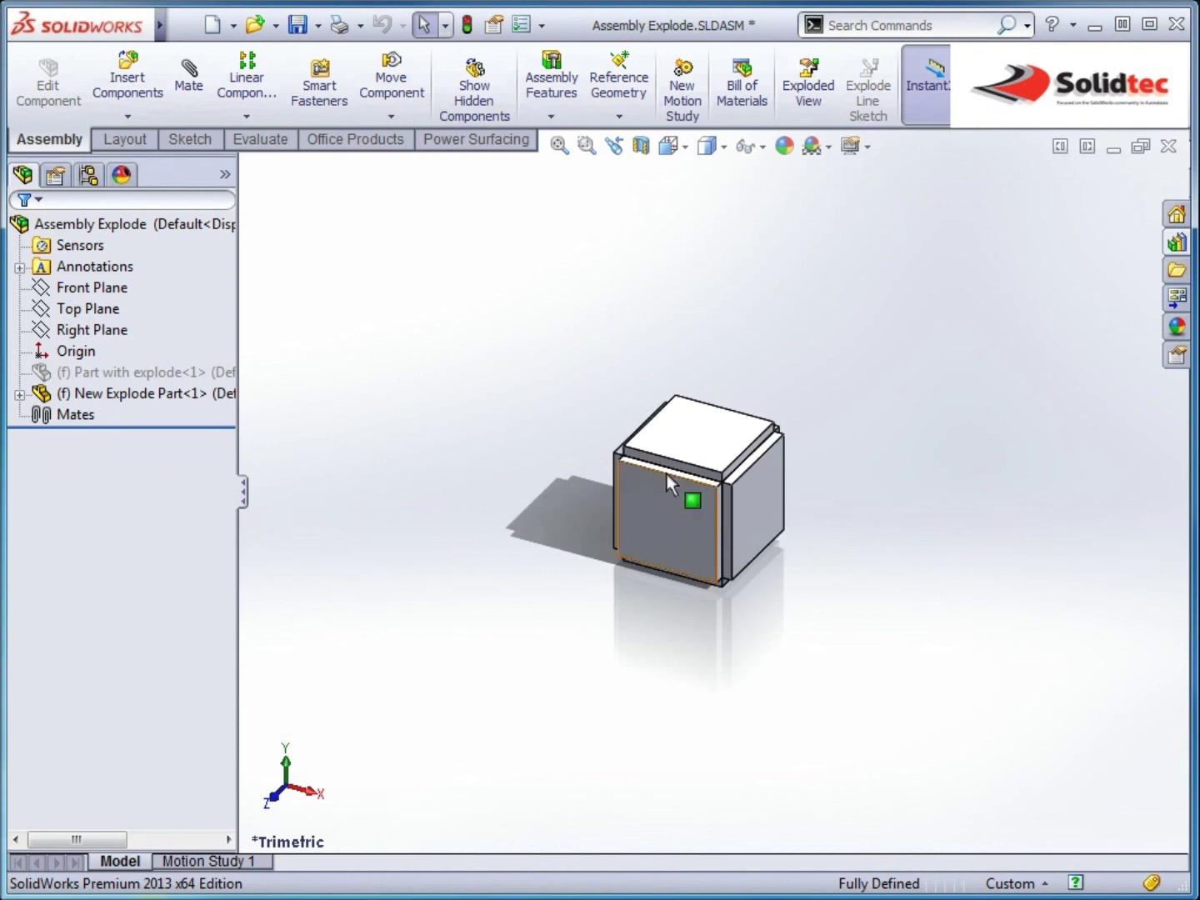
scroll(792, 511, down, 5)
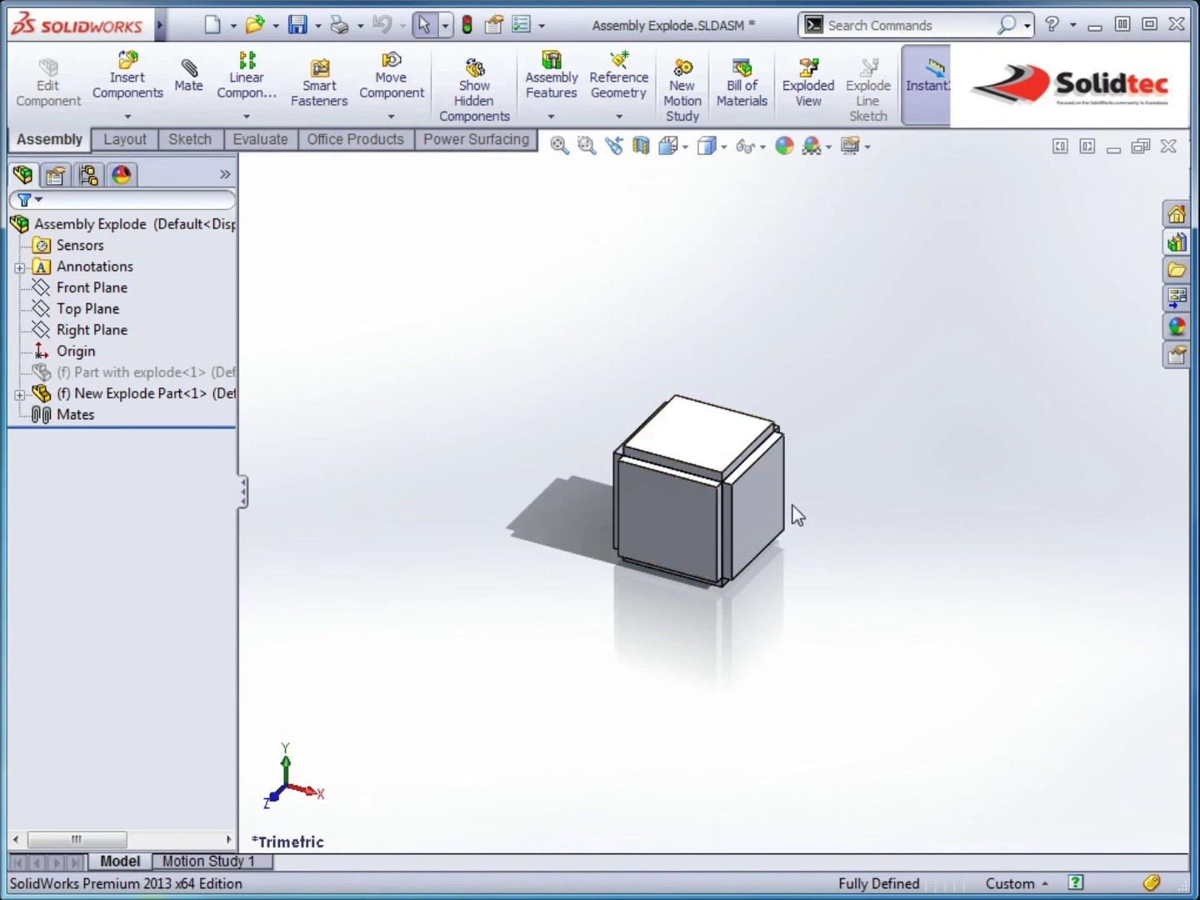
scroll(792, 512, up, 2)
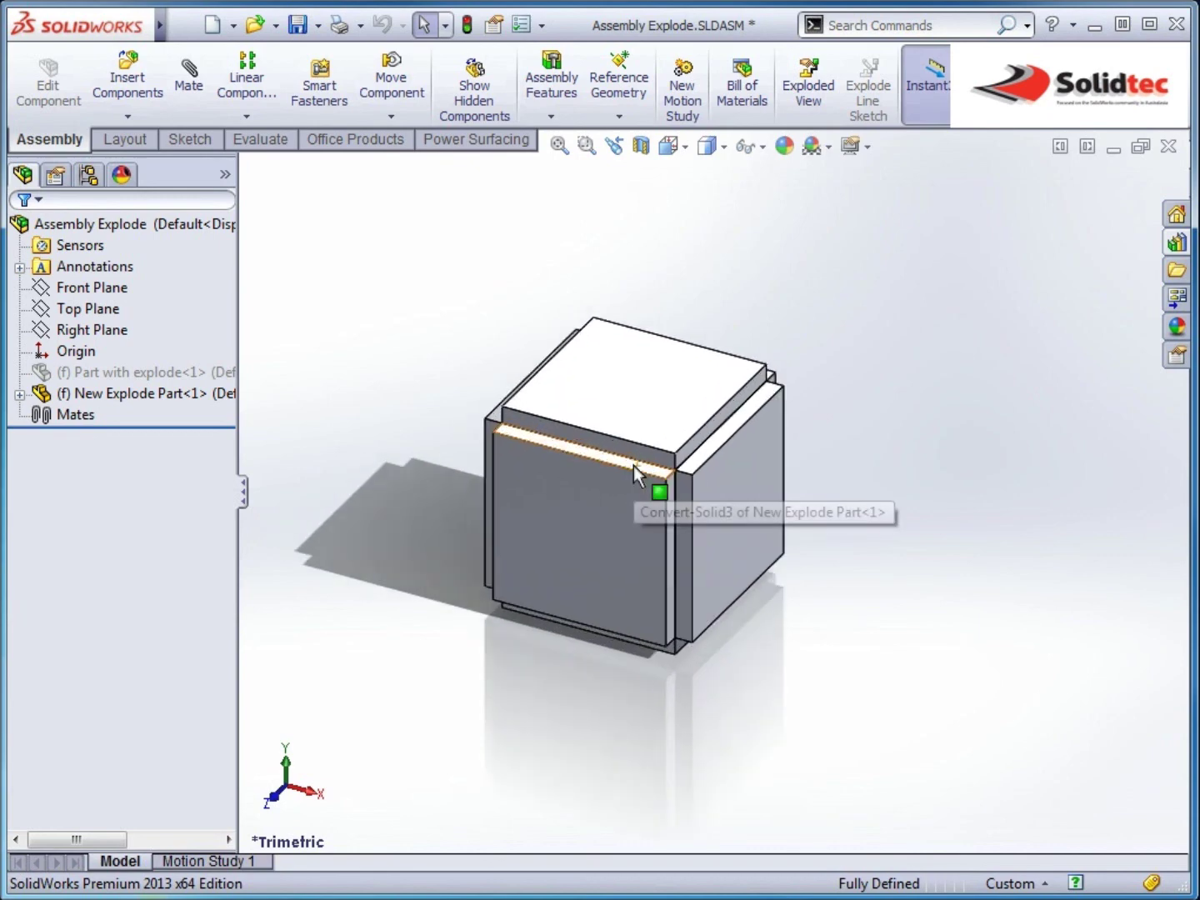
scroll(633, 470, down, 2)
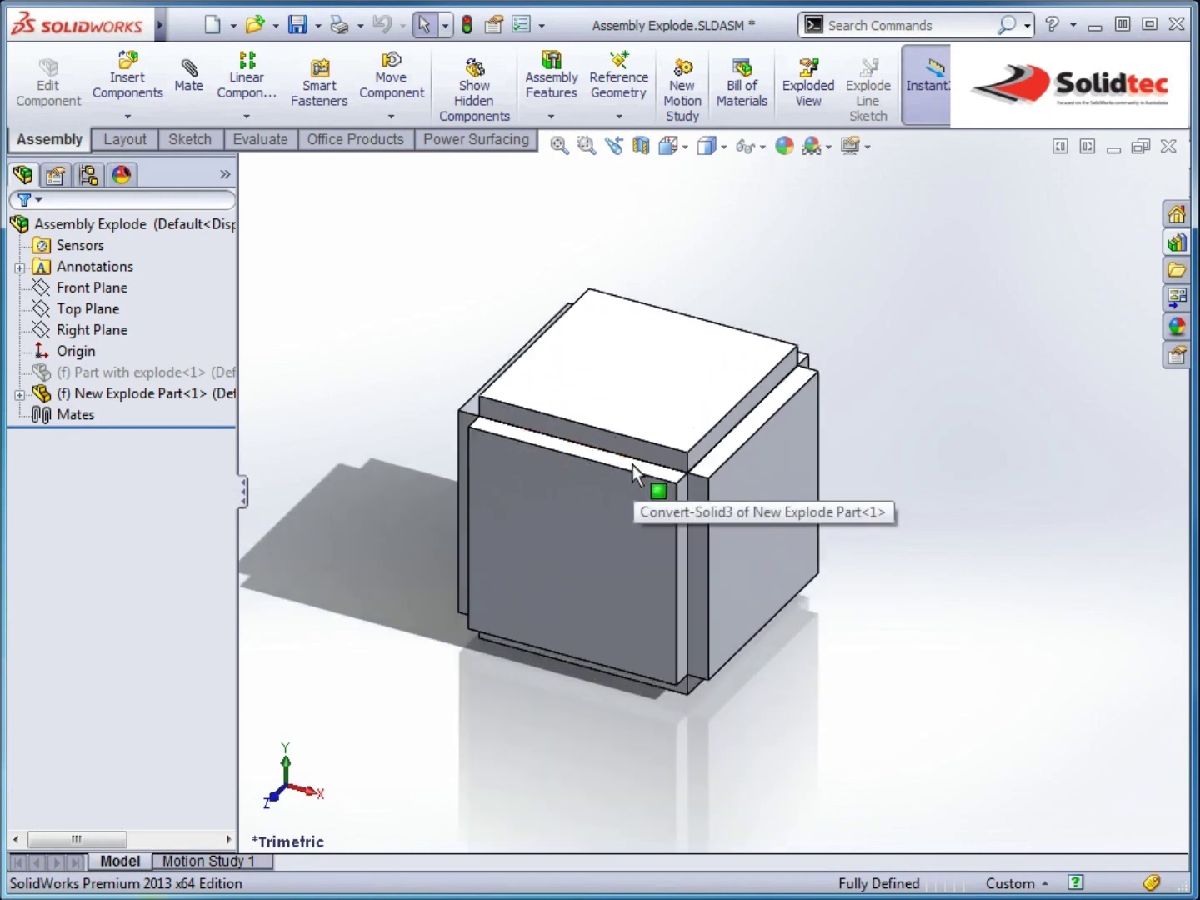